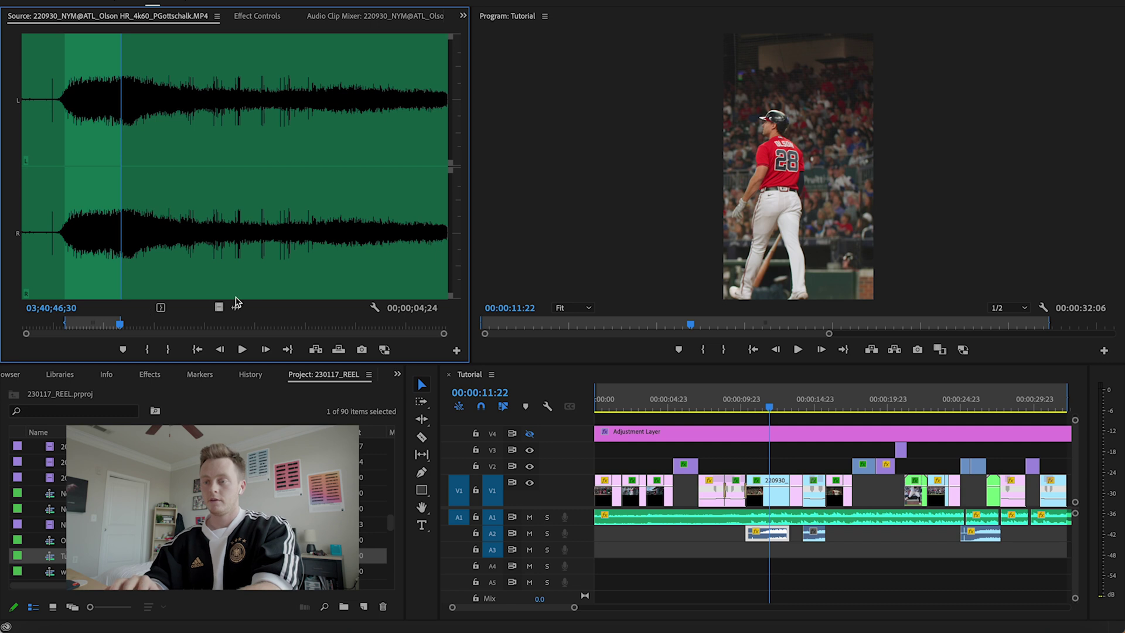
# - Place the marked Olson HR source audio at the start of track A2 and adjust its gain by -15 dB
pyautogui.moveTo(237, 307); pyautogui.dragTo(597, 533)
pyautogui.click(712, 406)
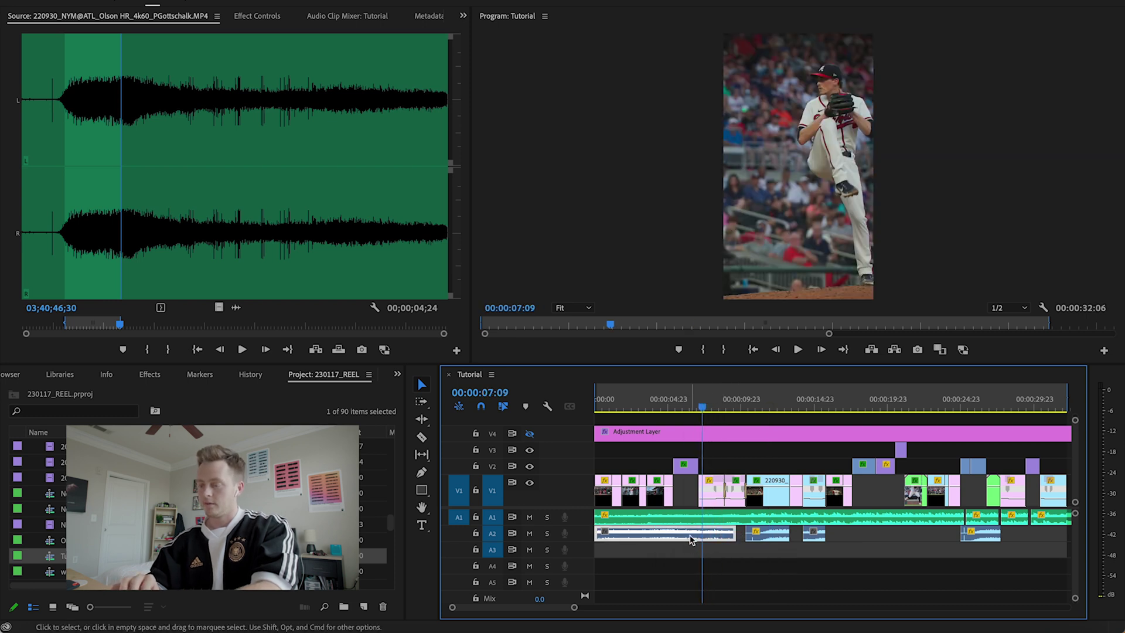
pyautogui.write('g-')
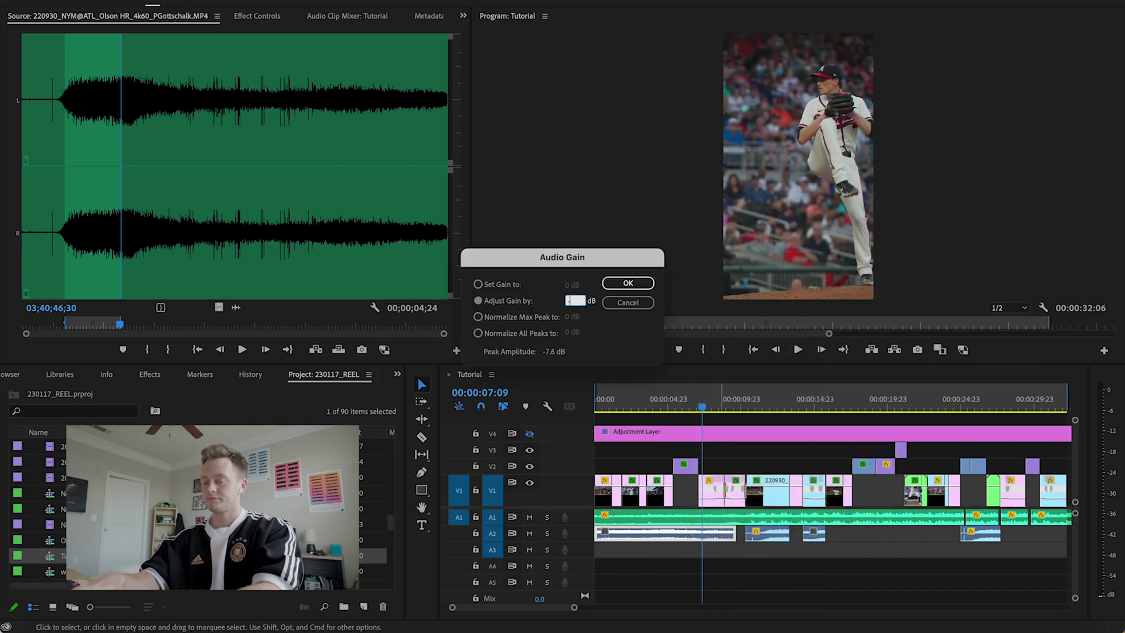
pyautogui.write('15')
pyautogui.press('Return')
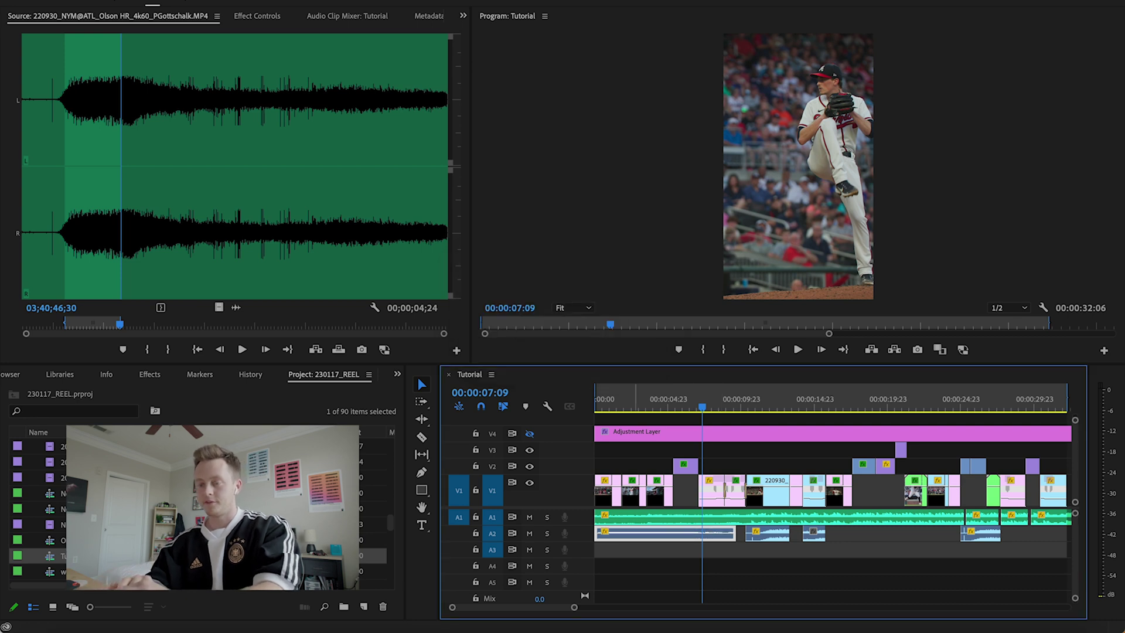
# - Find the Lowpass audio effect and apply it to the first clip on track A2
pyautogui.click(151, 378)
pyautogui.click(95, 391)
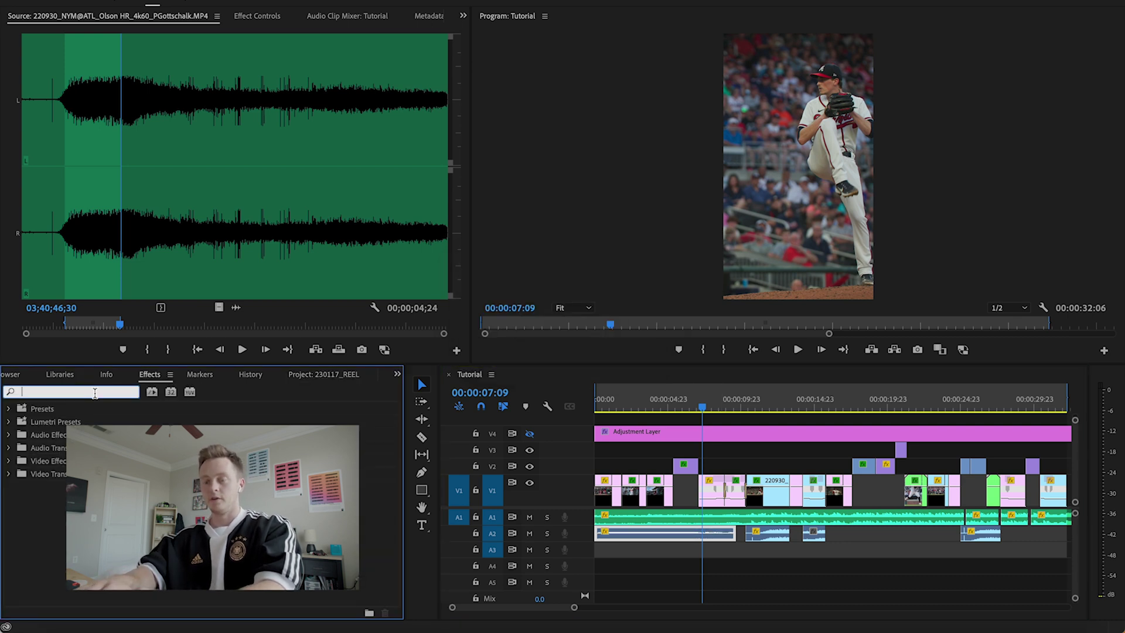
pyautogui.write('lowpass')
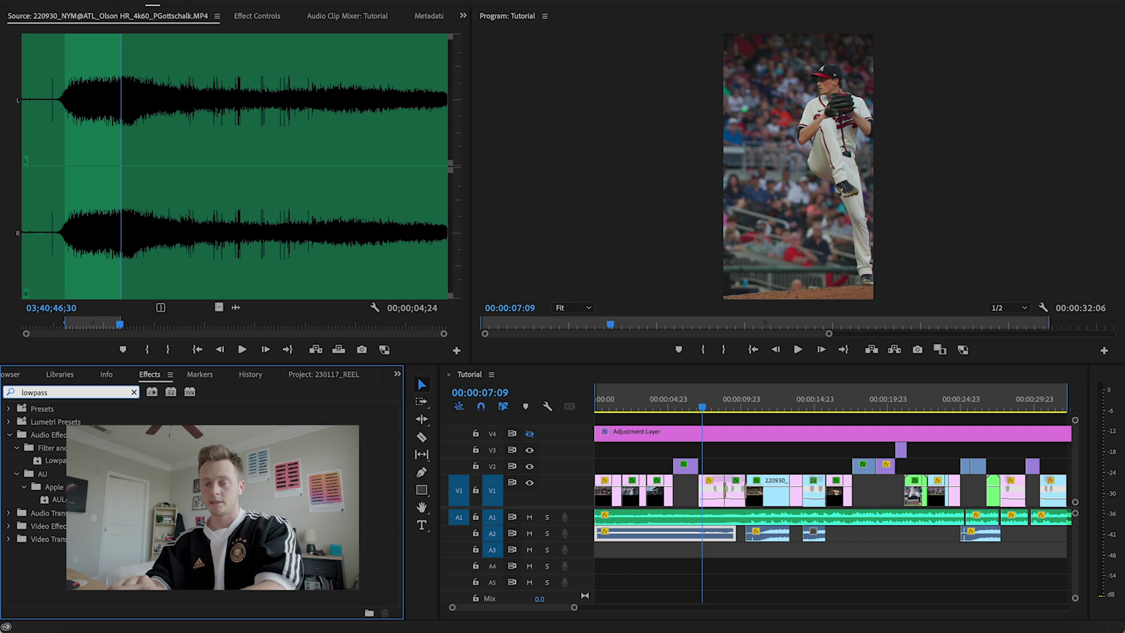
pyautogui.moveTo(62, 465); pyautogui.dragTo(665, 535)
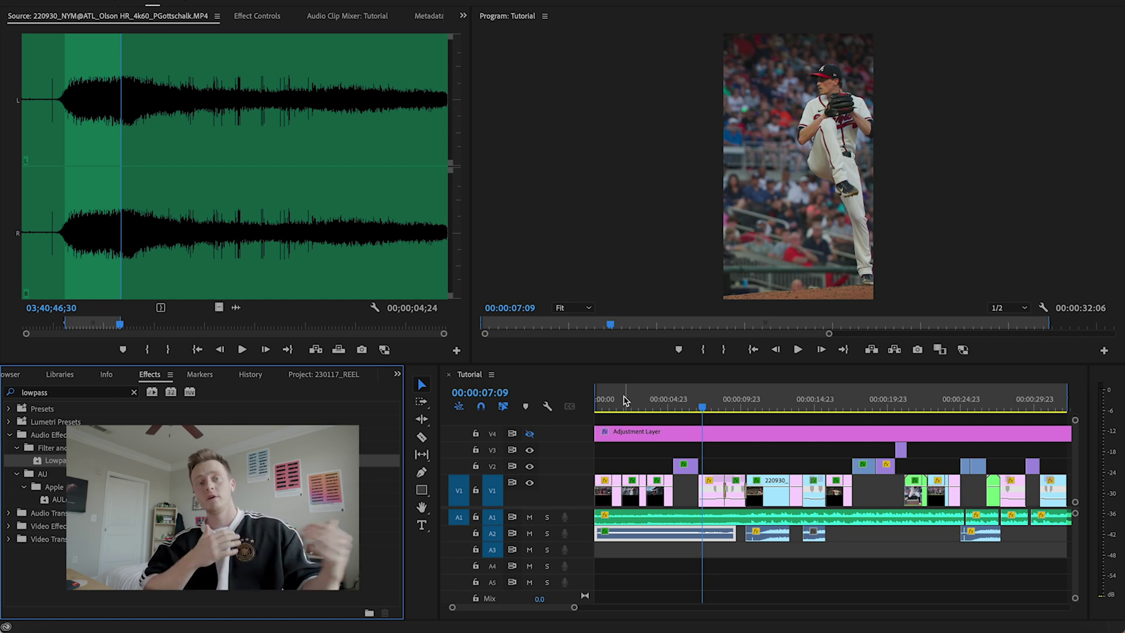
pyautogui.click(686, 401)
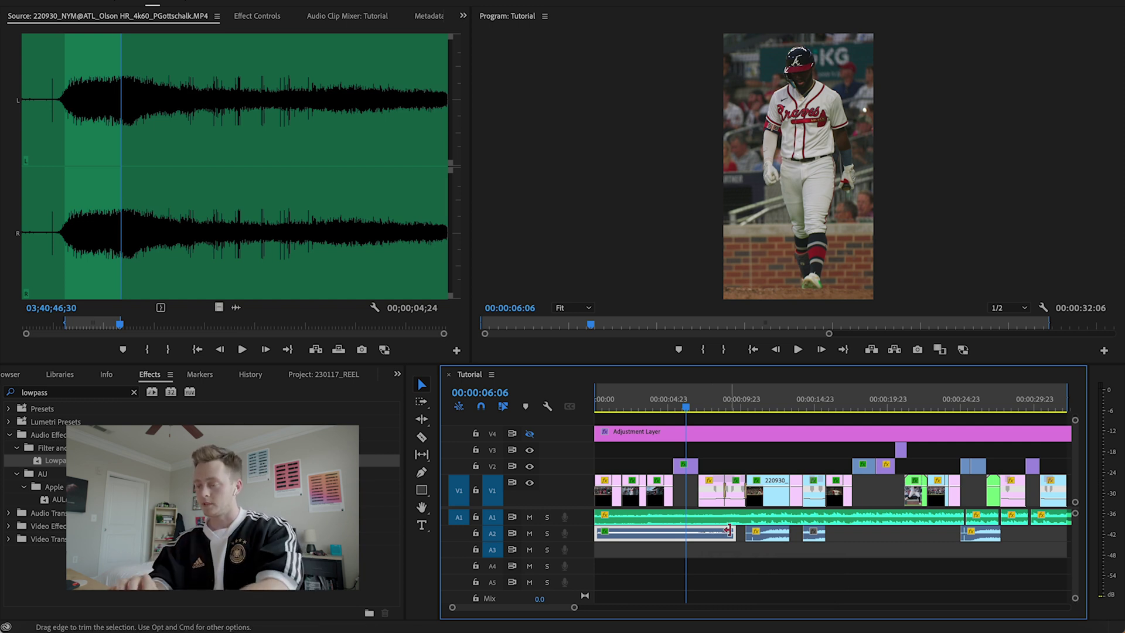
# - Add a Constant Power fade to the end of the first A2 clip, lengthen it, and extend the clip to meet the next one
pyautogui.rightClick(731, 533)
pyautogui.click(771, 609)
pyautogui.press('=')
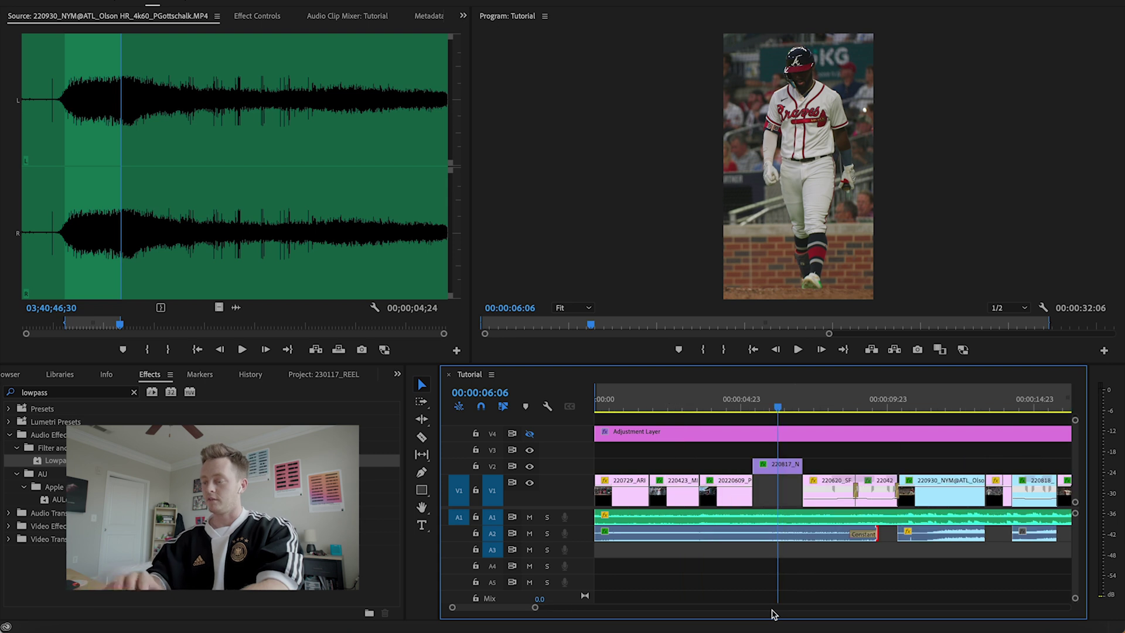
pyautogui.moveTo(858, 534); pyautogui.dragTo(804, 534)
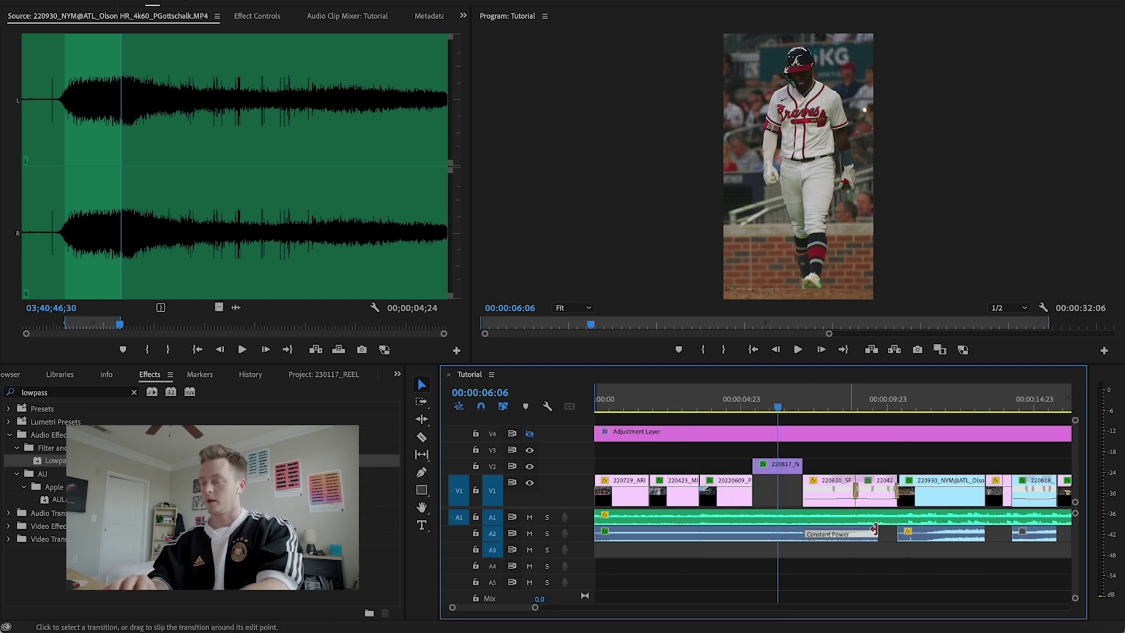
pyautogui.moveTo(875, 536); pyautogui.dragTo(802, 535)
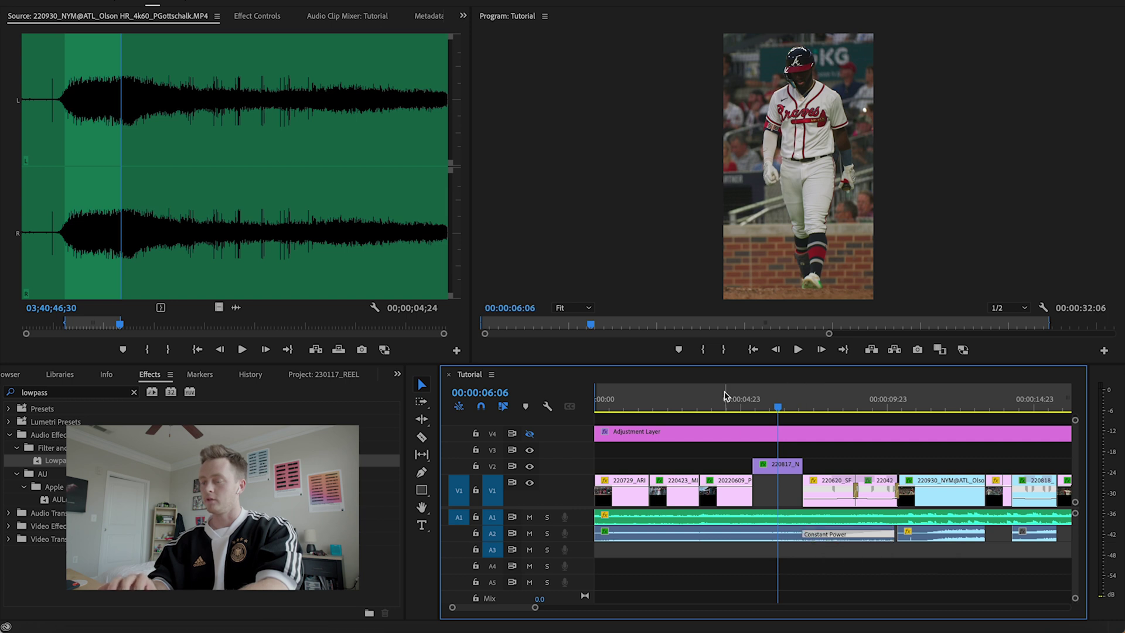
pyautogui.press('Home')
pyautogui.click(617, 401)
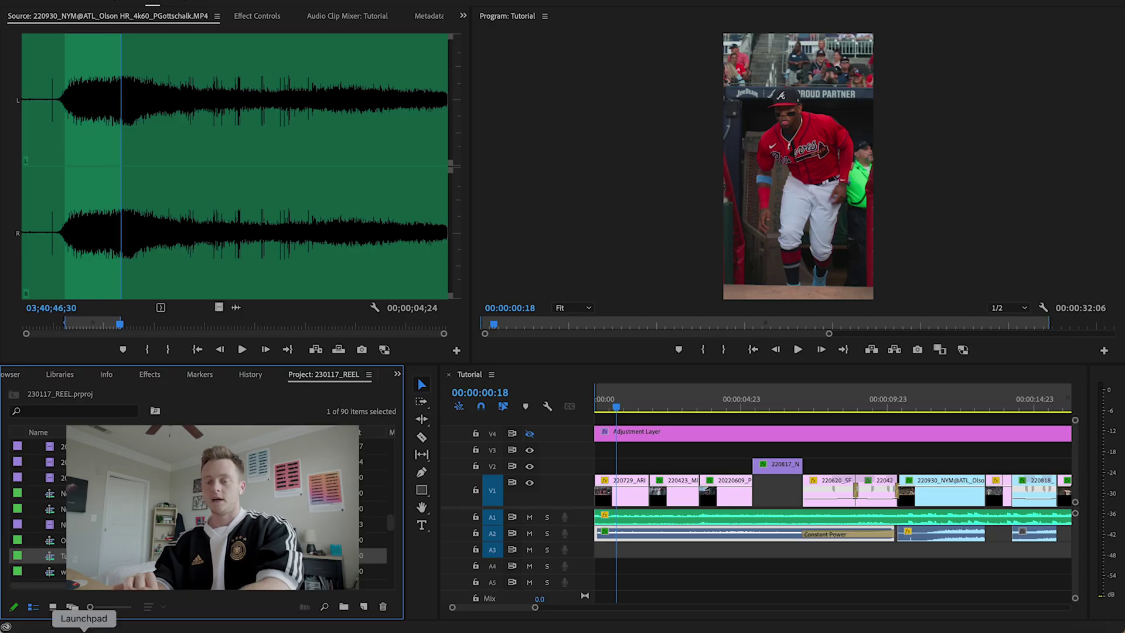
# - Switch to Finder and open the Sound FX folder inside ELEMENTS on the PG OCT 22 drive
pyautogui.click(49, 631)
pyautogui.click(649, 440)
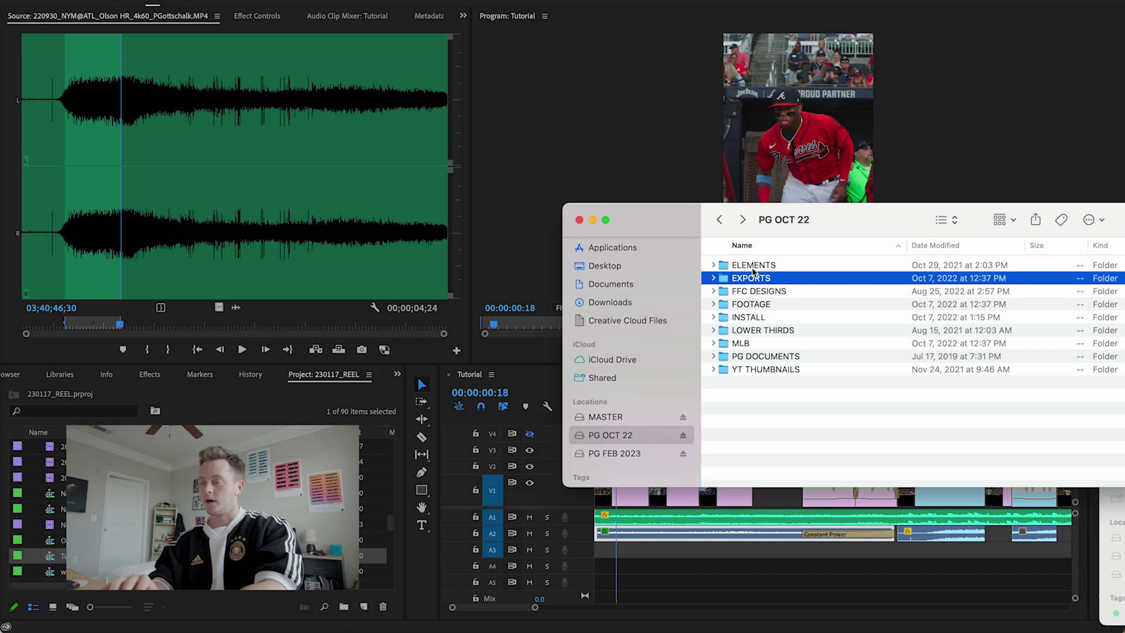
pyautogui.doubleClick(753, 265)
pyautogui.doubleClick(762, 331)
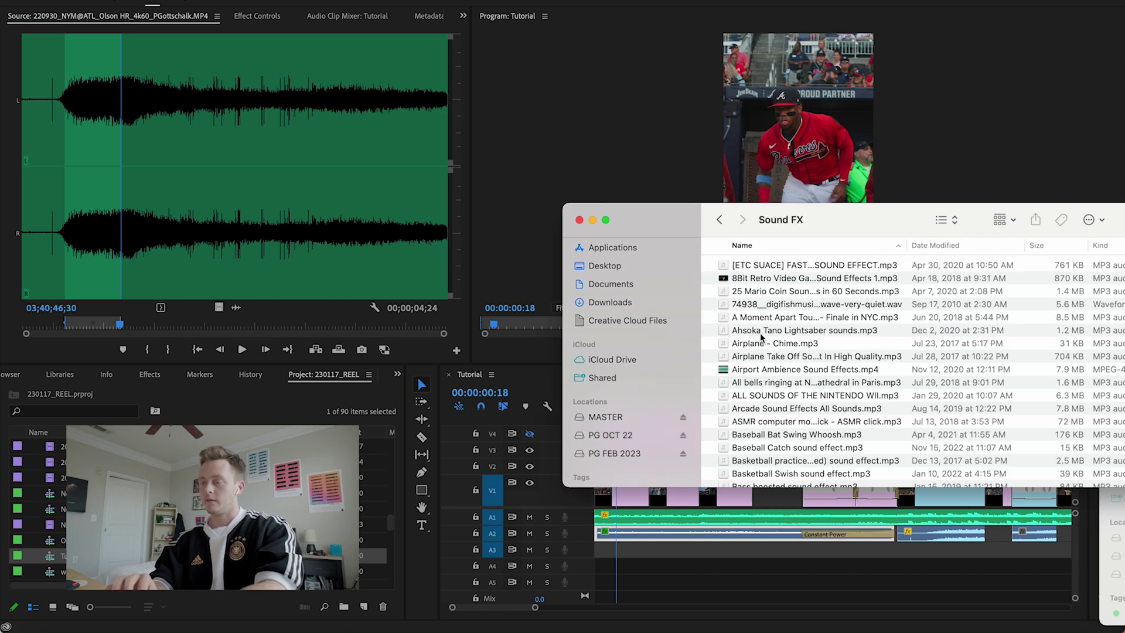
# - Browse the Sound FX folder for a suitable cinematic sound effect
pyautogui.scroll(-15, 857, 335)
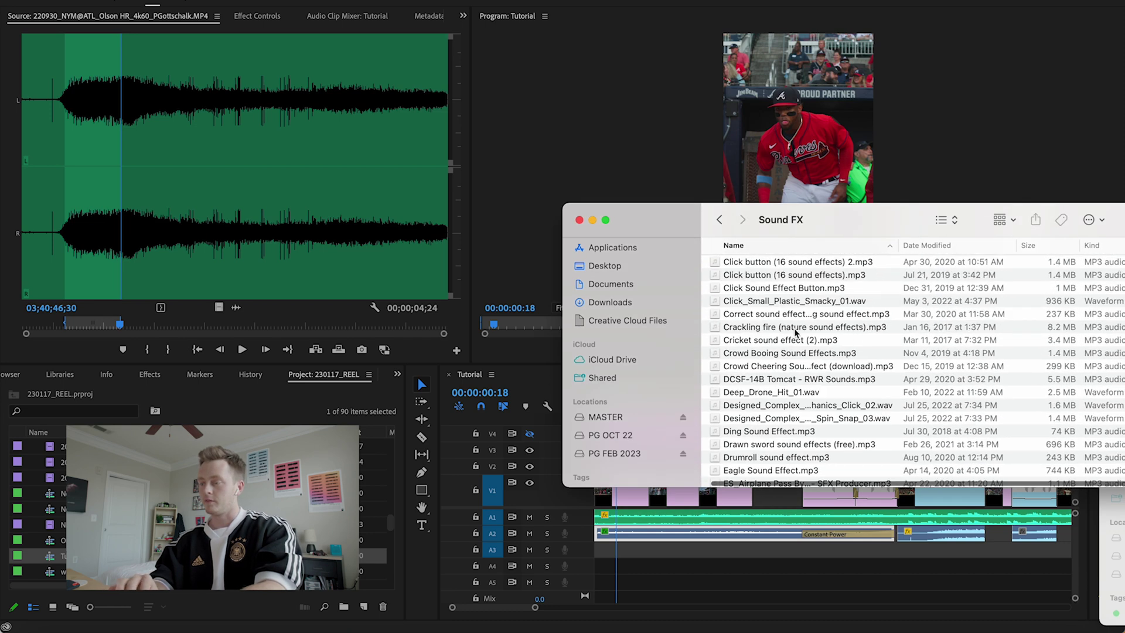
pyautogui.click(795, 332)
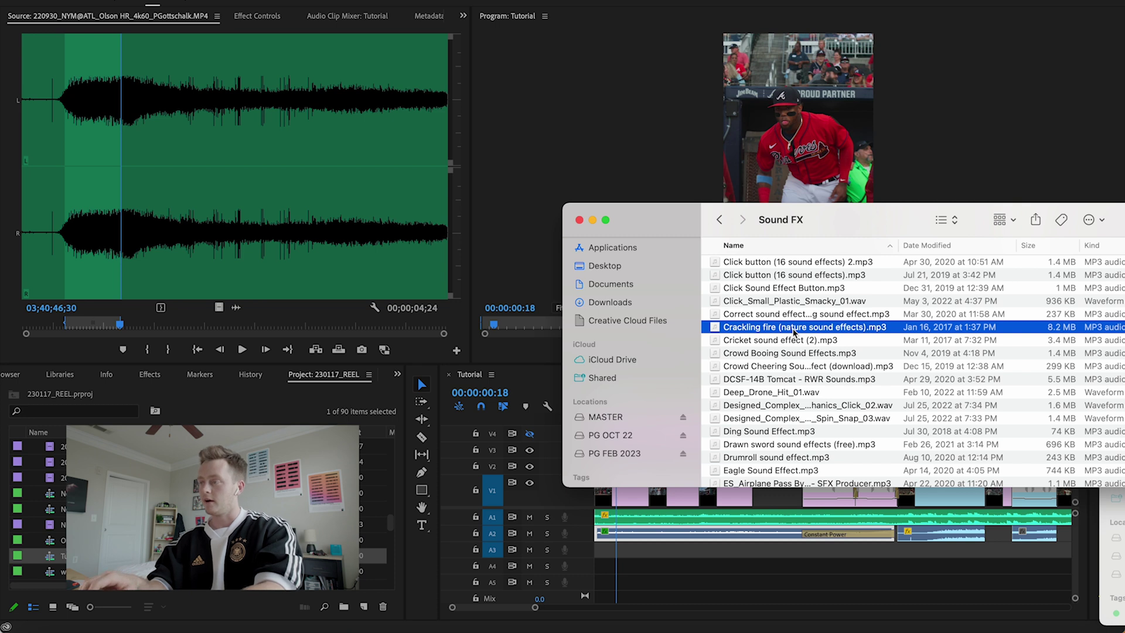
pyautogui.press('Up')
pyautogui.press('Up')
pyautogui.press('Up')
pyautogui.press('Up')
pyautogui.press('Up')
pyautogui.press('Up')
pyautogui.press('Up')
pyautogui.press('Up')
pyautogui.press('Up')
pyautogui.press('Up')
pyautogui.press('Up')
pyautogui.press('Up')
pyautogui.press('Up')
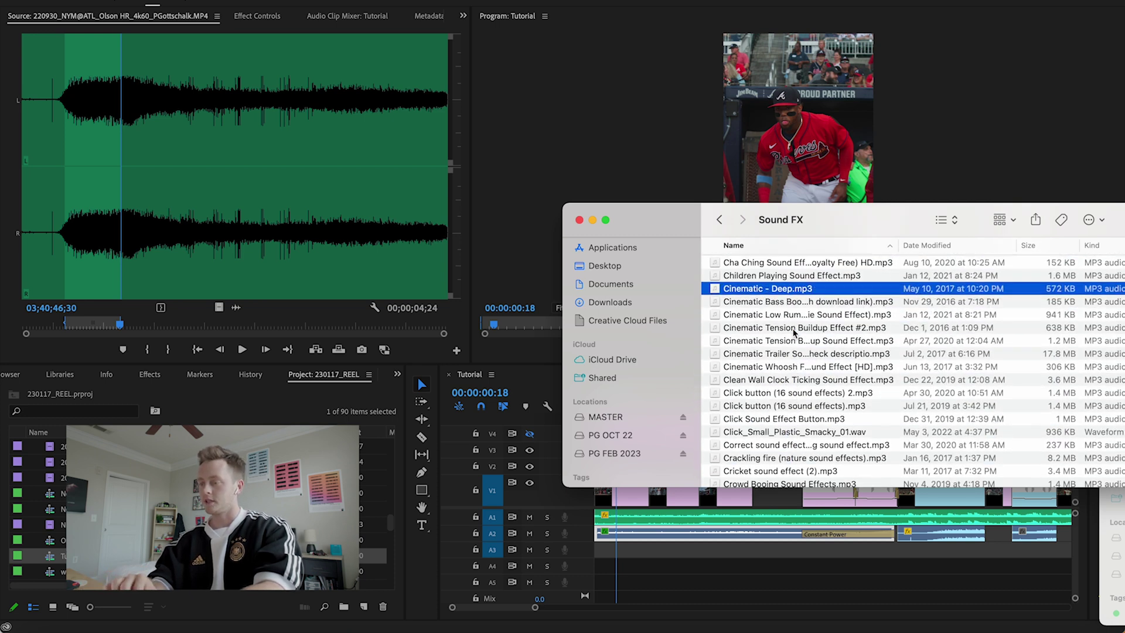
pyautogui.press('super+Up')
pyautogui.doubleClick(761, 319)
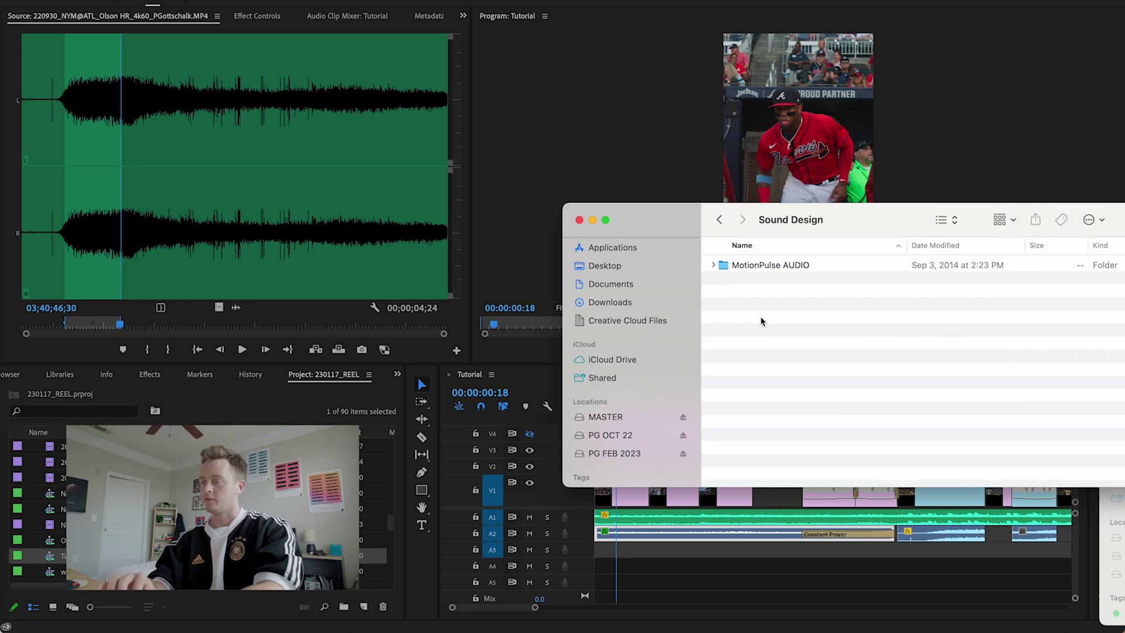
pyautogui.doubleClick(765, 266)
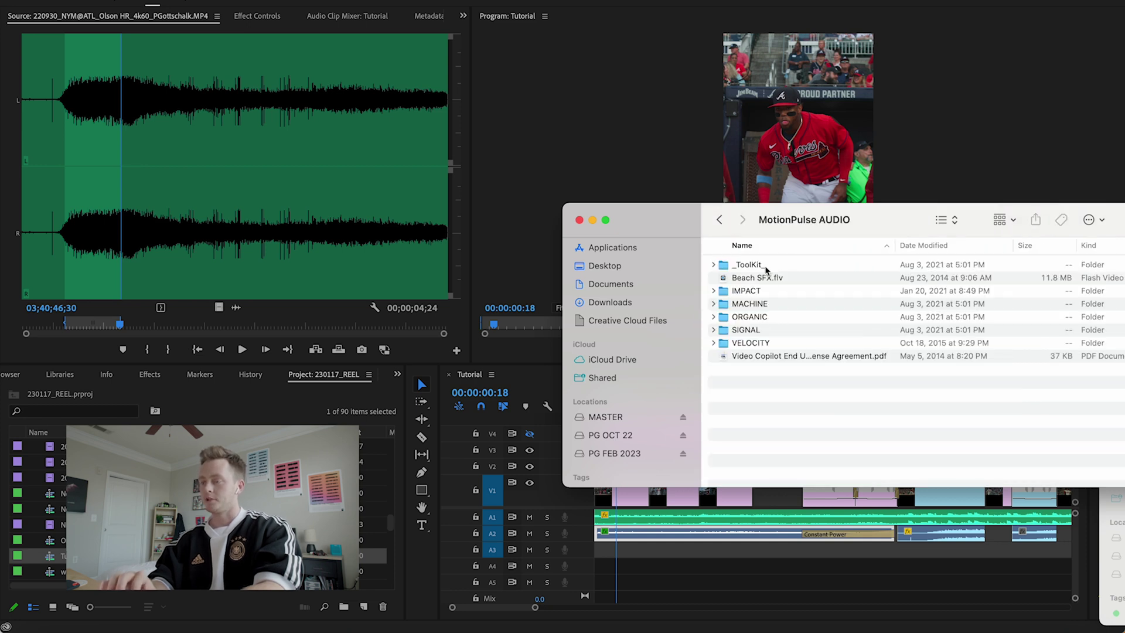
pyautogui.click(719, 223)
pyautogui.click(718, 224)
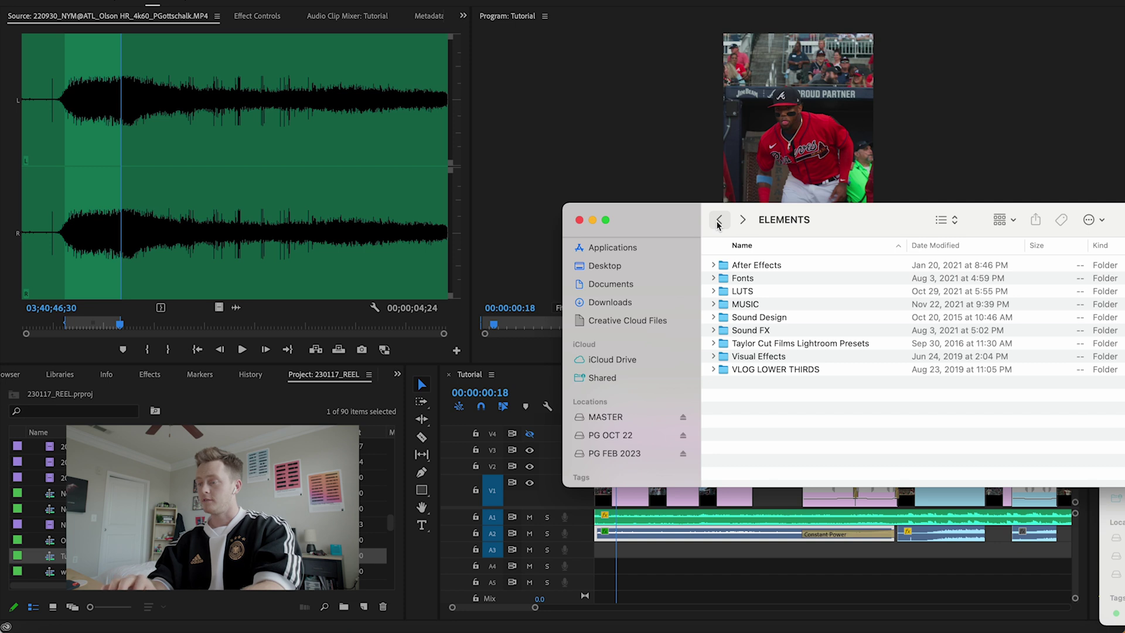
pyautogui.doubleClick(778, 331)
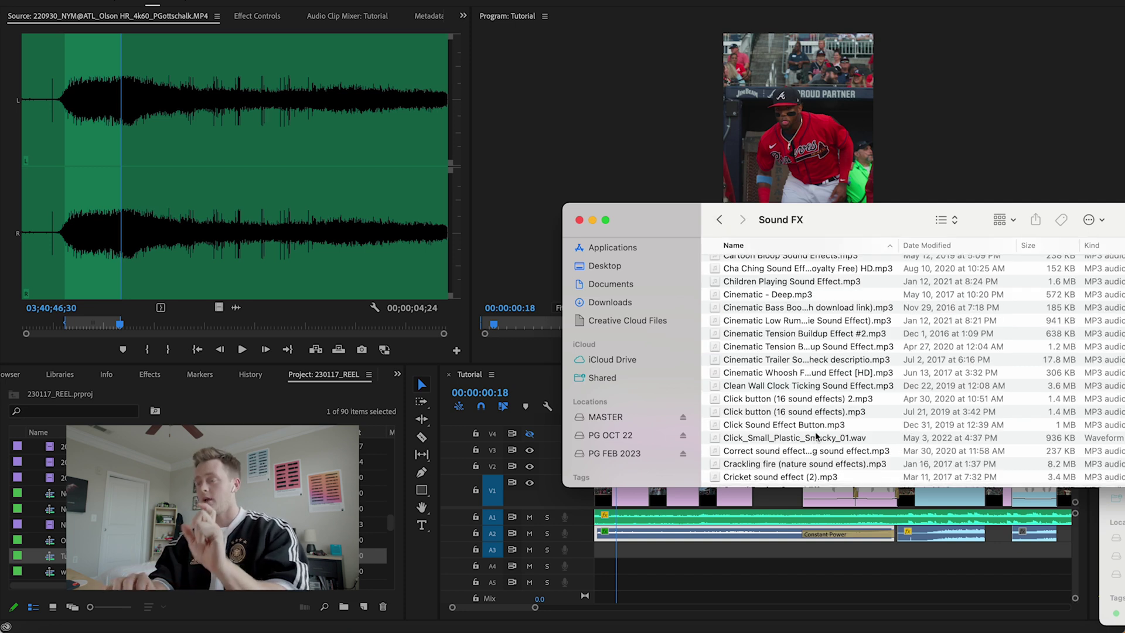
# - Import the Cinematic Low Rumbling Bass sound effect into the Premiere Pro project and audition it in the Source monitor
pyautogui.scroll(2, 815, 437)
pyautogui.click(740, 349)
pyautogui.press('space')
pyautogui.click(554, 393)
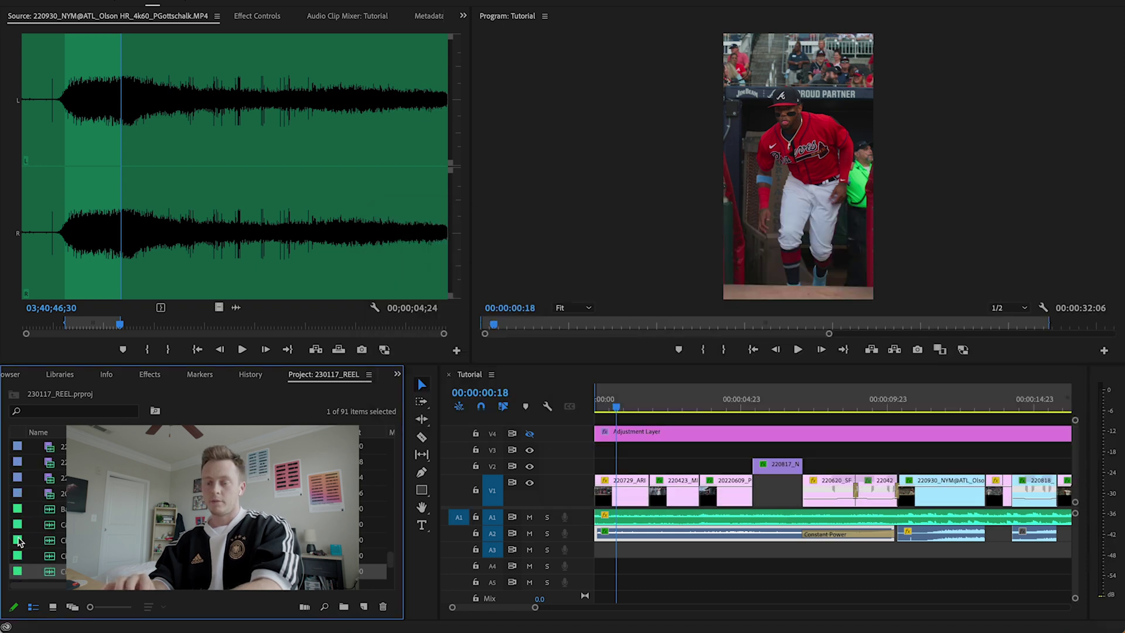
pyautogui.doubleClick(50, 569)
pyautogui.press('space')
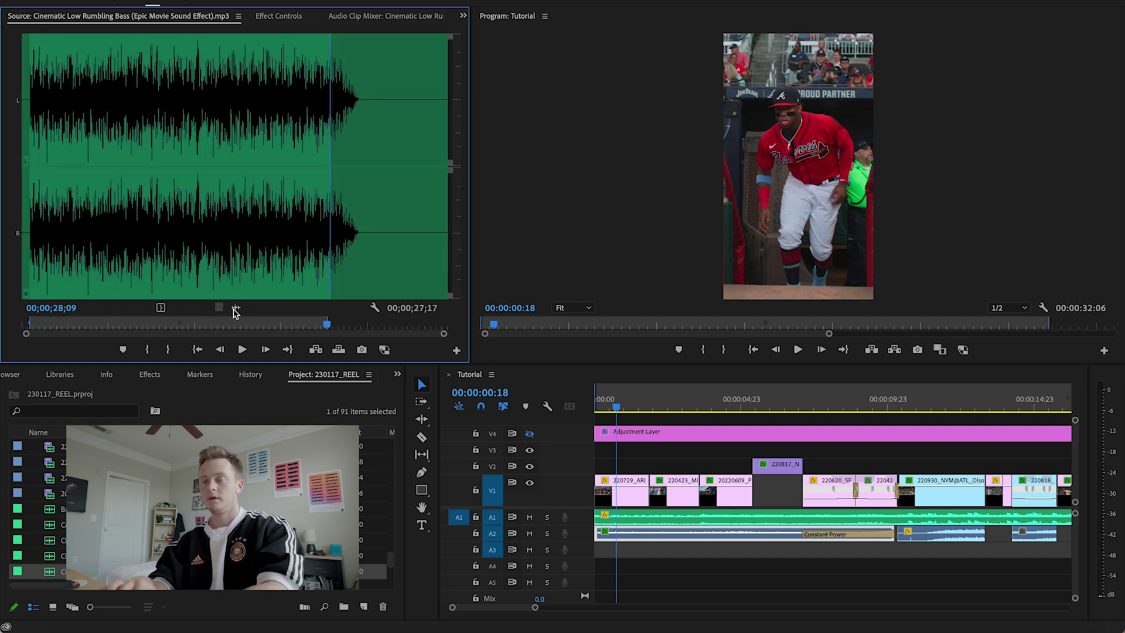
# - Place the rumbling bass audio at the start of track A3 and trim its end to match the first A2 clip
pyautogui.moveTo(235, 311); pyautogui.dragTo(590, 554)
pyautogui.press('\\')
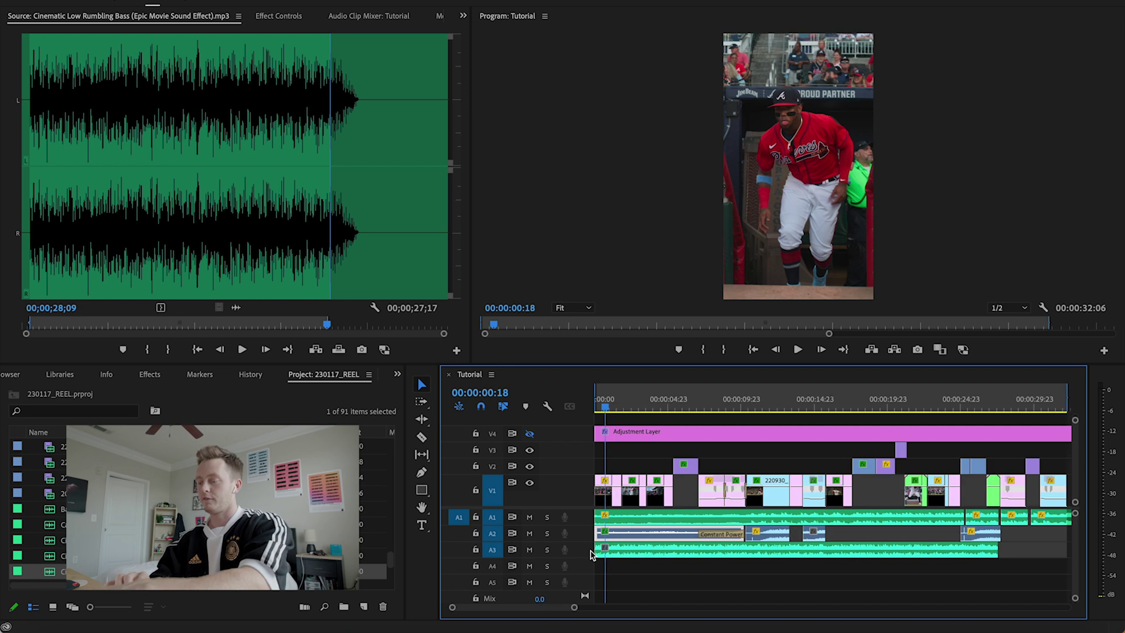
pyautogui.moveTo(998, 551); pyautogui.dragTo(744, 551)
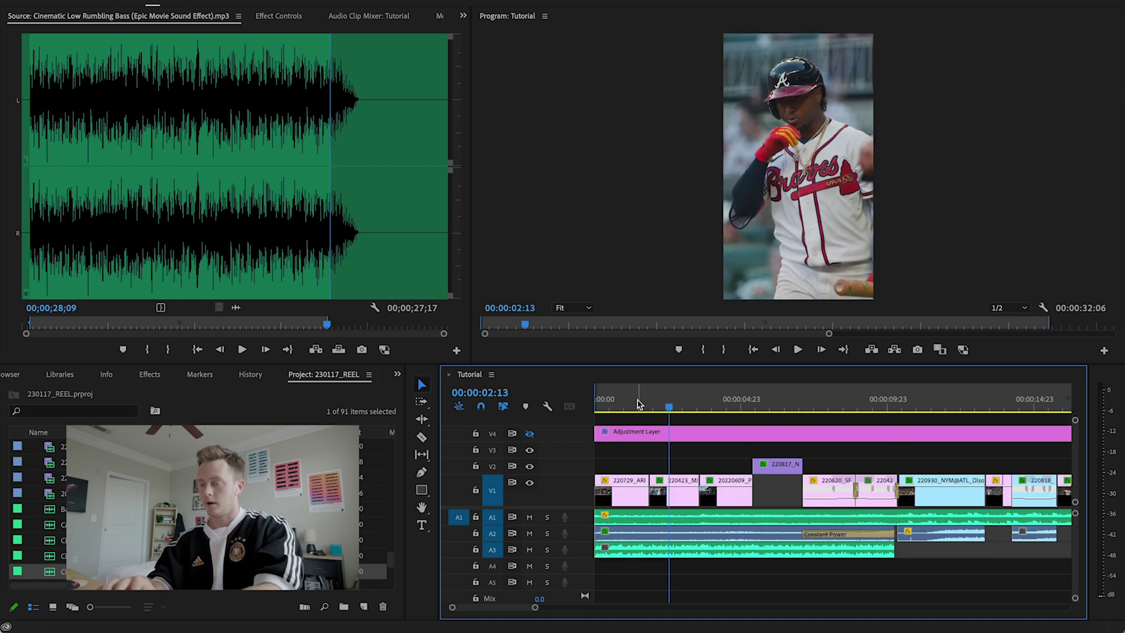
pyautogui.press('Home')
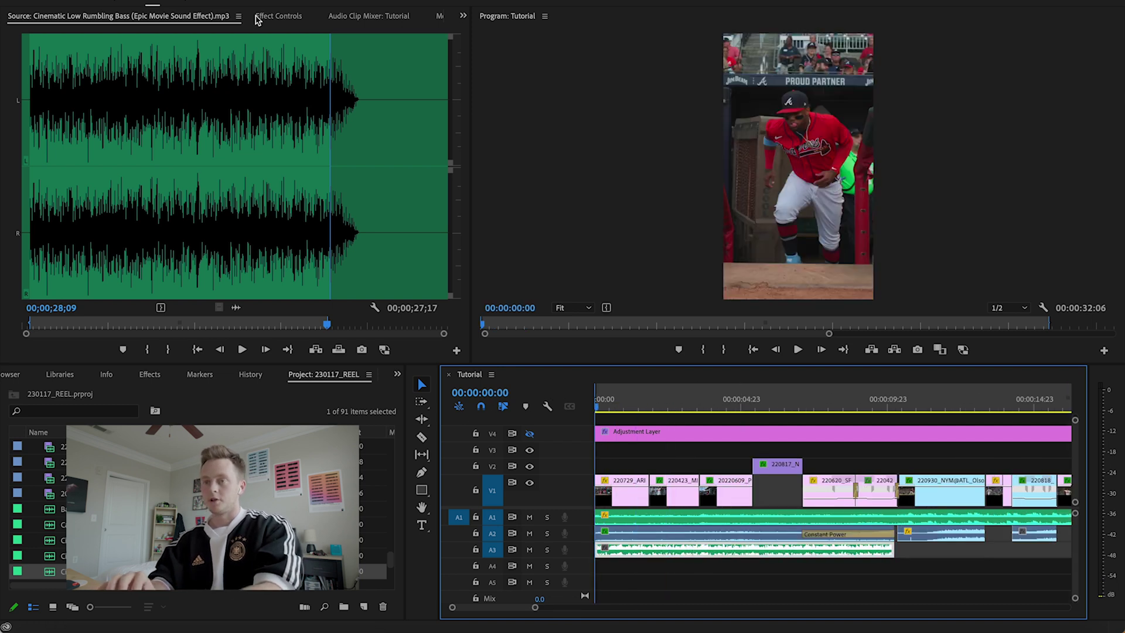
# - Keyframe the rumbling bass clip's volume level at -15 dB and its balance at -100 at the start of the sequence
pyautogui.click(278, 16)
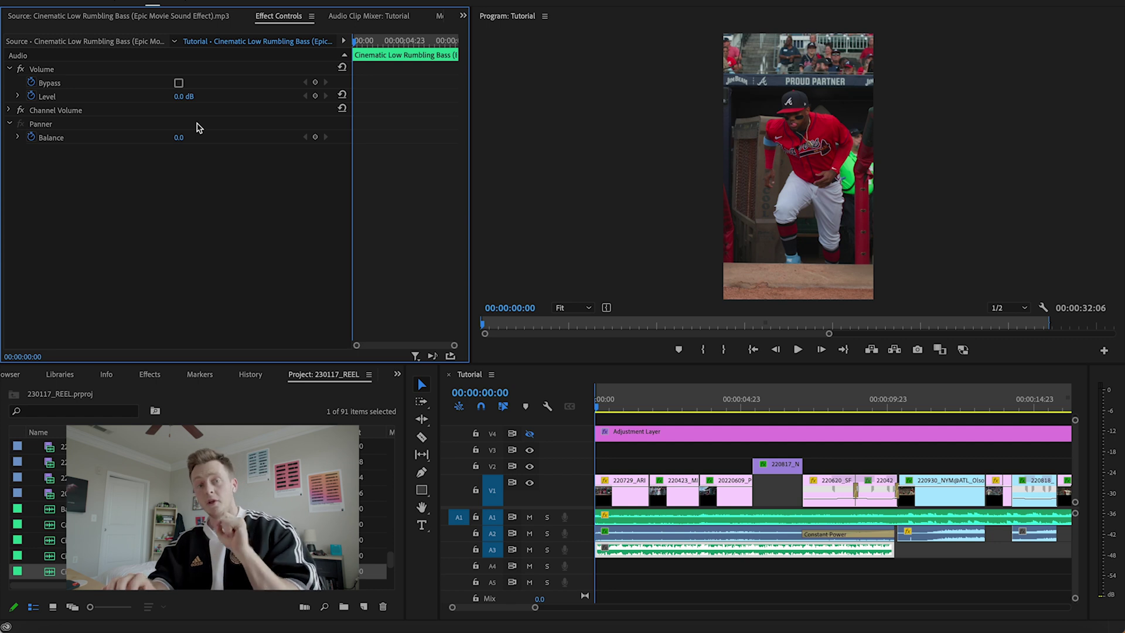
pyautogui.click(180, 96)
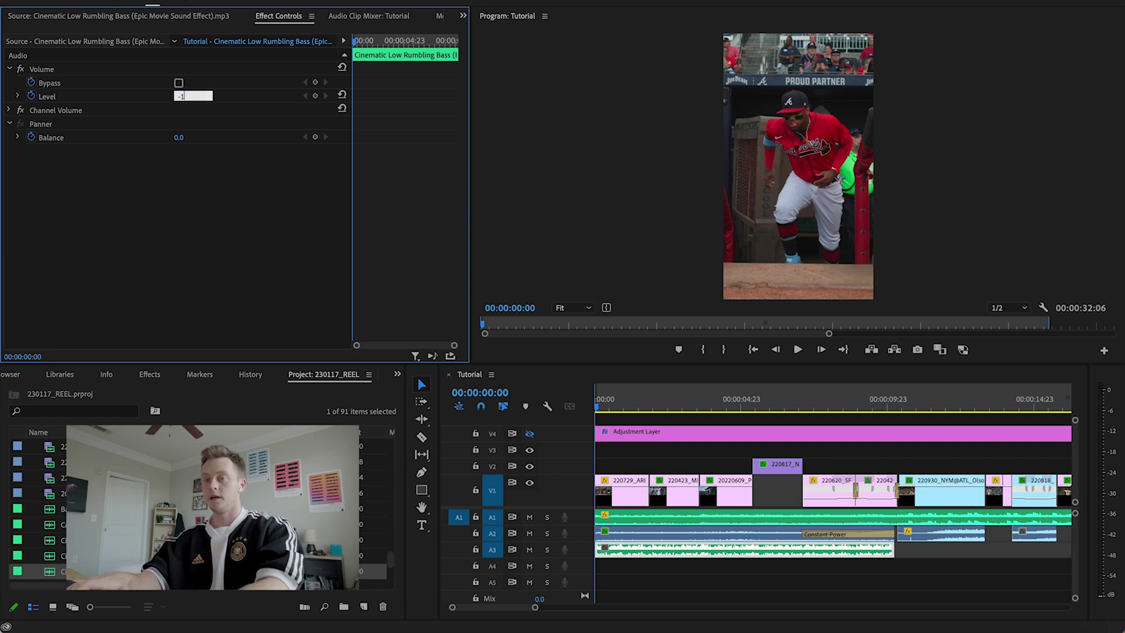
pyautogui.press('Return')
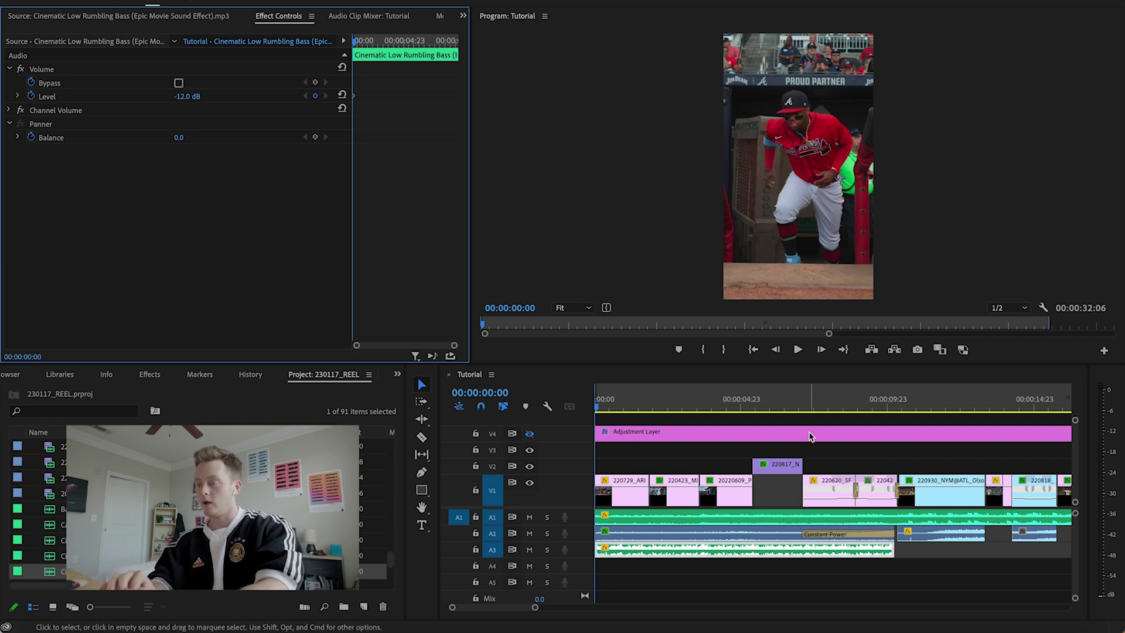
pyautogui.click(192, 95)
pyautogui.write('-15')
pyautogui.press('Return')
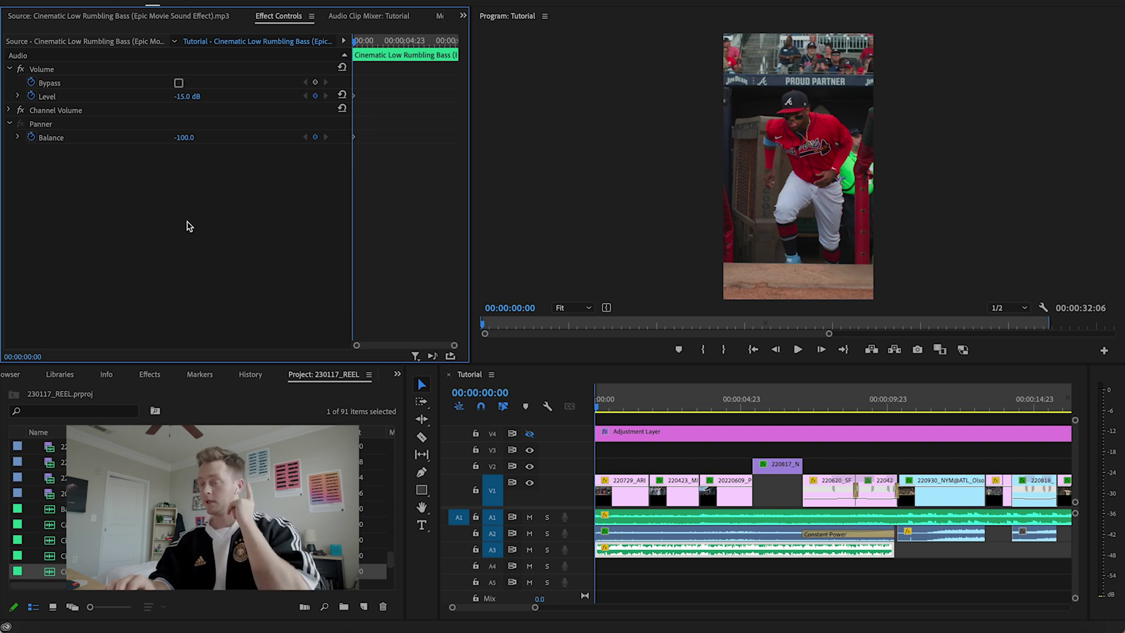
# - Extend the end of the rumbling bass clip on A3 to about 00:00:10:17, under the Olson HR clip
pyautogui.click(892, 397)
pyautogui.press('=')
pyautogui.moveTo(840, 551); pyautogui.dragTo(868, 552)
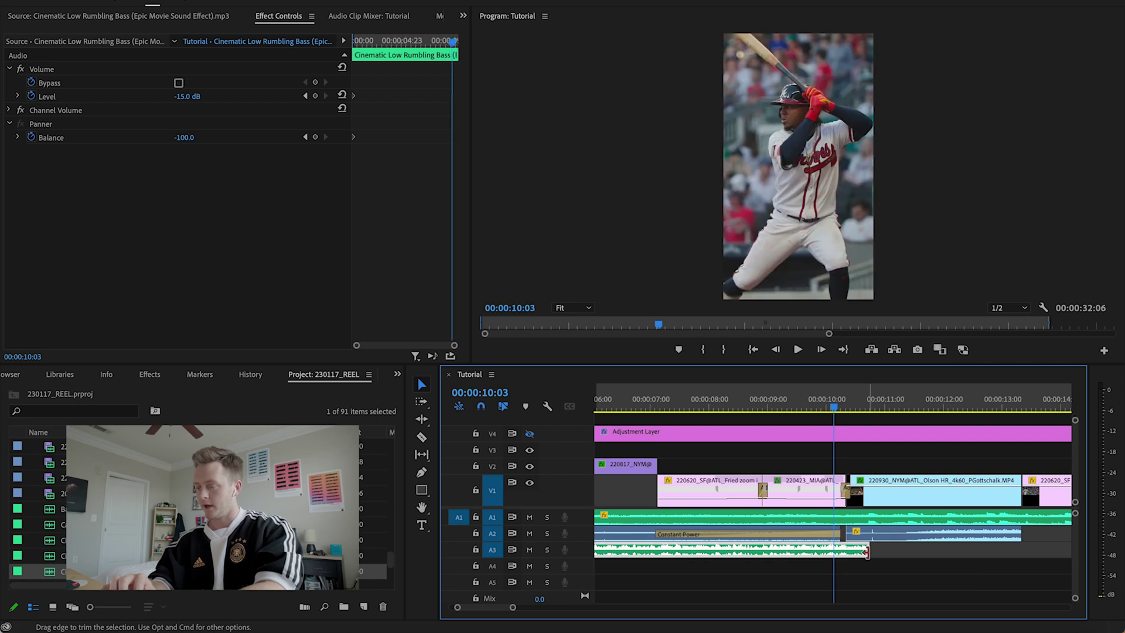
# - Keyframe the bass clip's level at 0.0 dB and balance at 0.0 at 00:00:10:17, and play the sequence with A1 muted
pyautogui.click(868, 399)
pyautogui.click(342, 95)
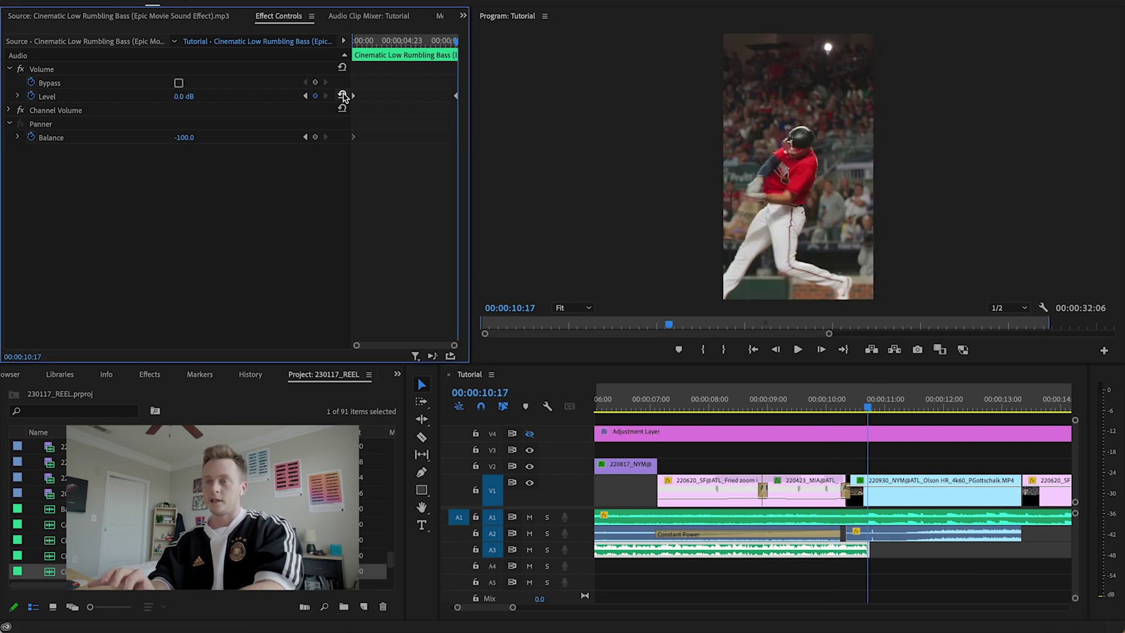
pyautogui.moveTo(417, 45); pyautogui.dragTo(355, 42)
pyautogui.click(684, 449)
pyautogui.press('-')
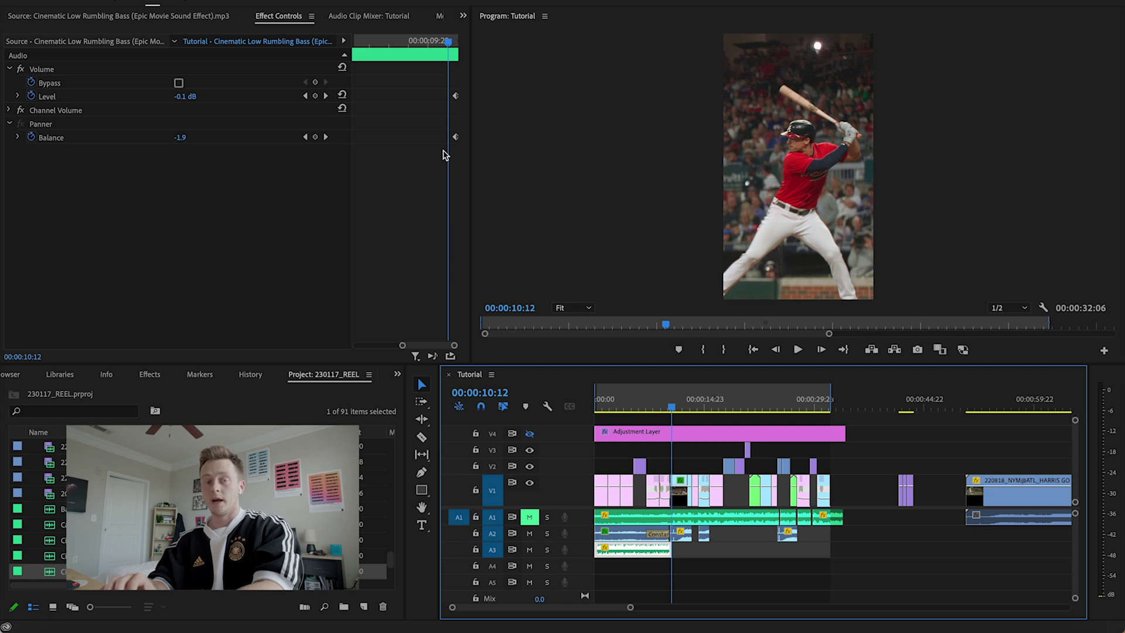
pyautogui.moveTo(453, 44); pyautogui.dragTo(460, 47)
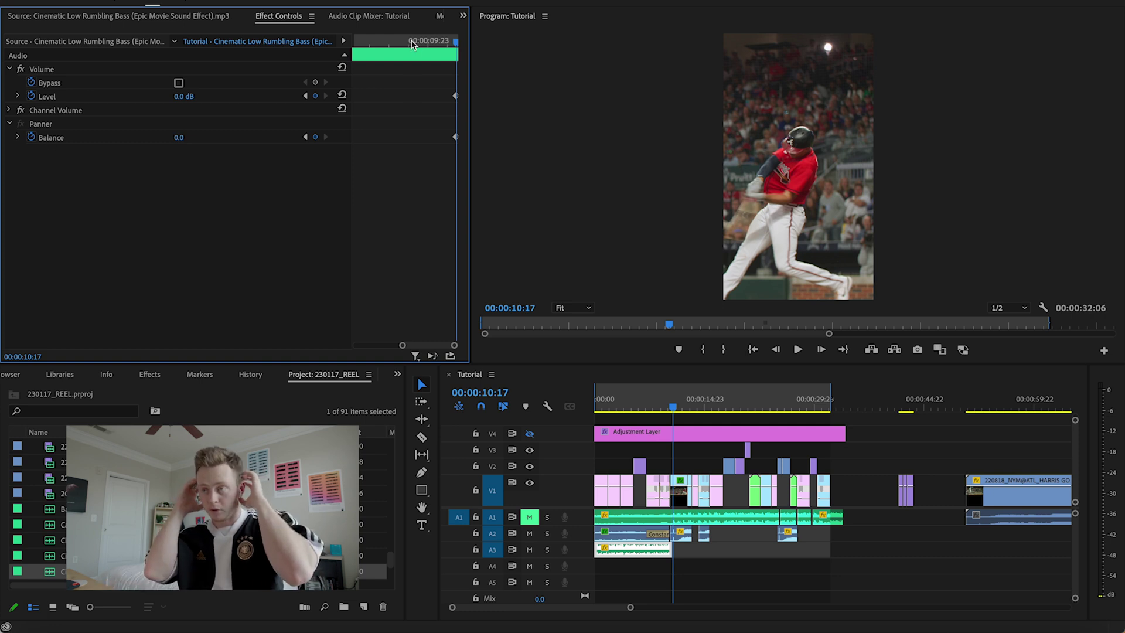
pyautogui.click(753, 350)
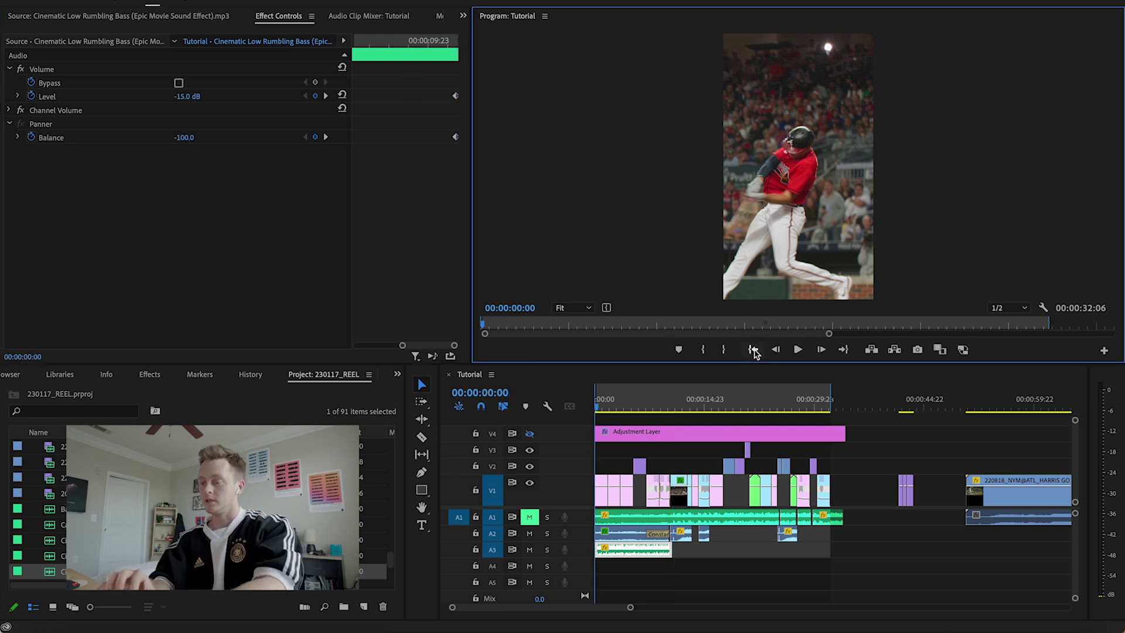
pyautogui.press('space')
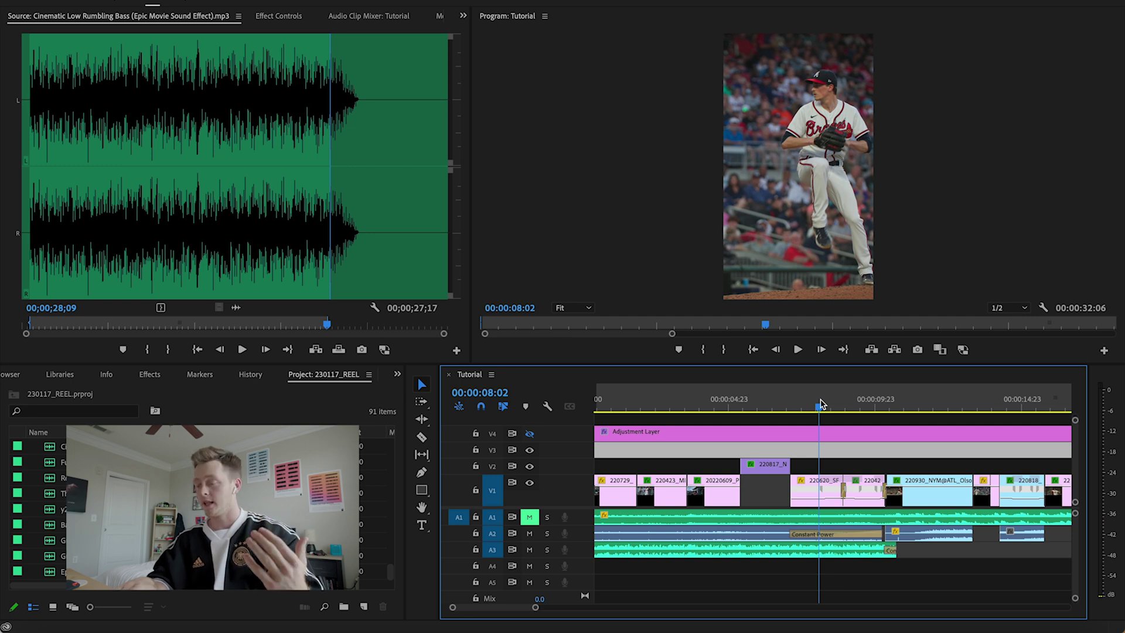
# - Play the sequence from about 00:00:08:02 to check the rumble building into the Olson HR clip
pyautogui.click(825, 401)
pyautogui.press('space')
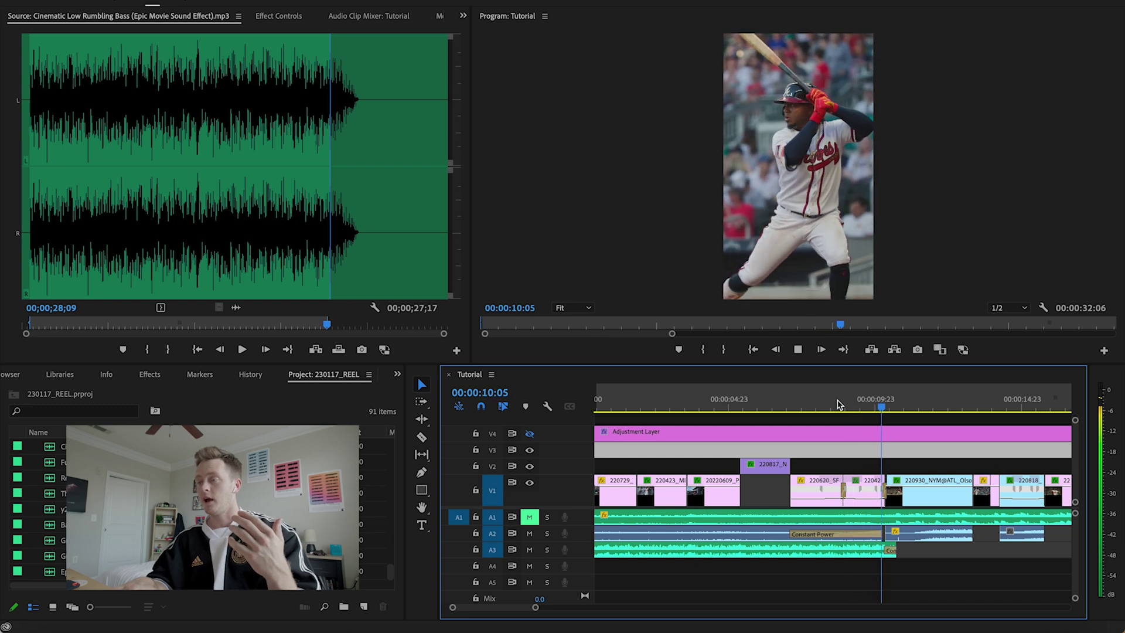
pyautogui.press('space')
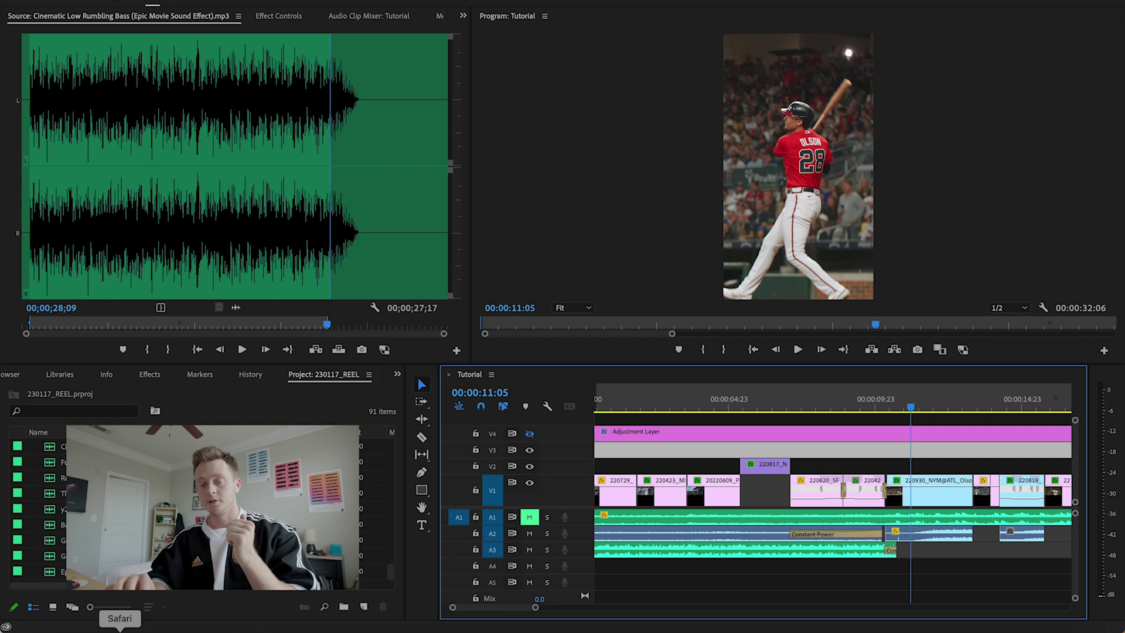
# - Import Camera Sound Effect.mp3 and Reverse Cymbal Sound Effect.mp3 from the Sound FX folder in ELEMENTS into the project
pyautogui.click(50, 631)
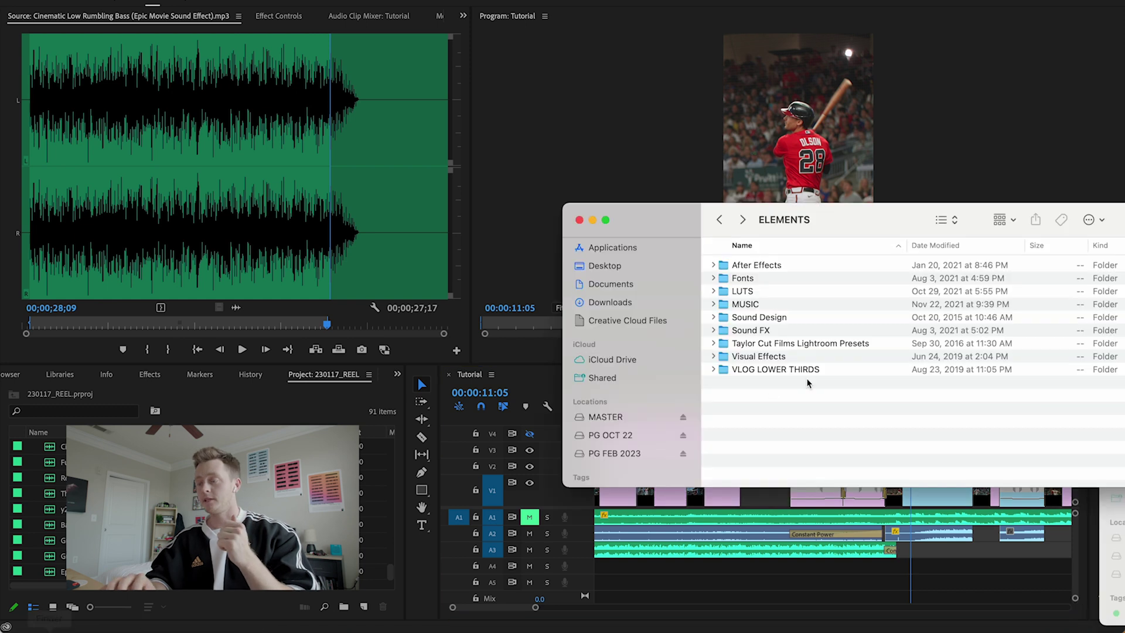
pyautogui.doubleClick(763, 331)
pyautogui.click(762, 340)
pyautogui.doubleClick(728, 340)
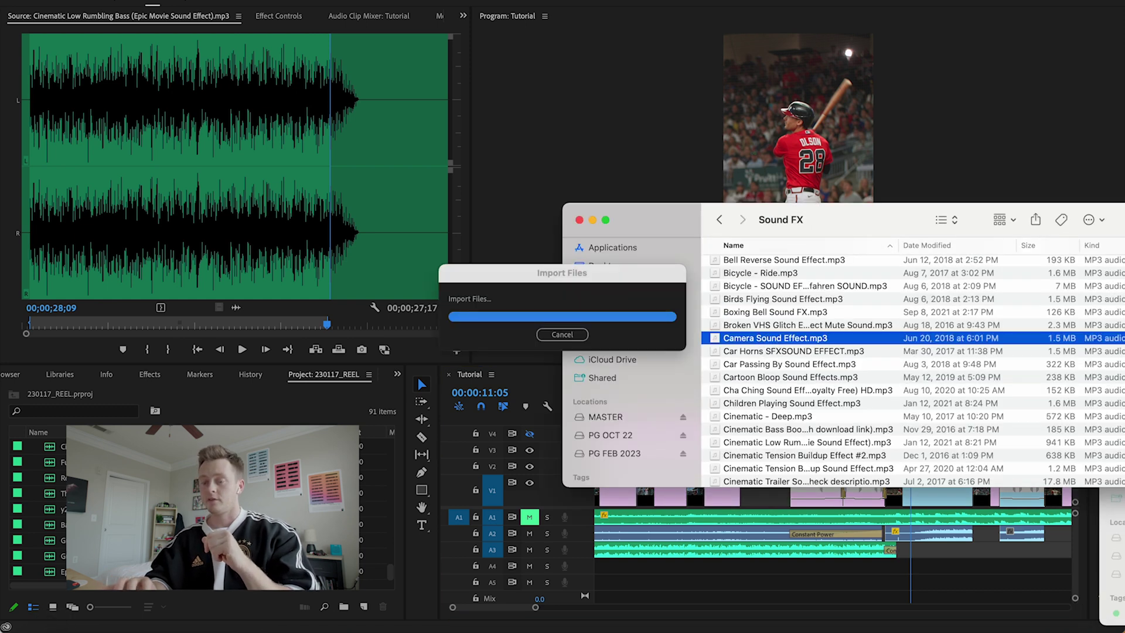
pyautogui.scroll(-20, 870, 368)
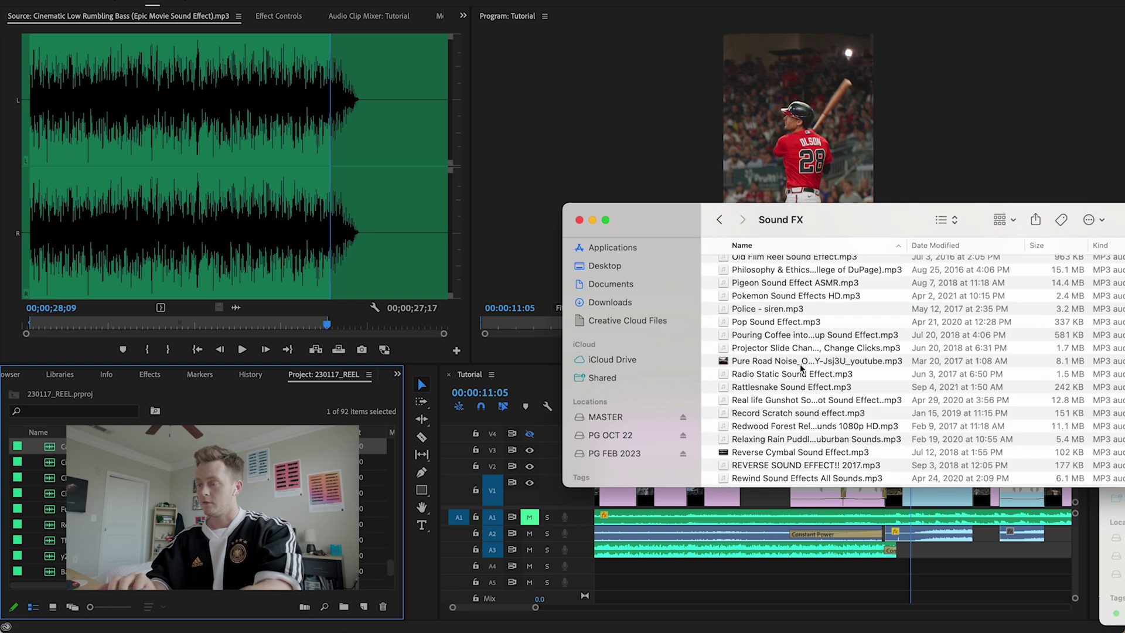
pyautogui.moveTo(801, 452); pyautogui.dragTo(229, 516)
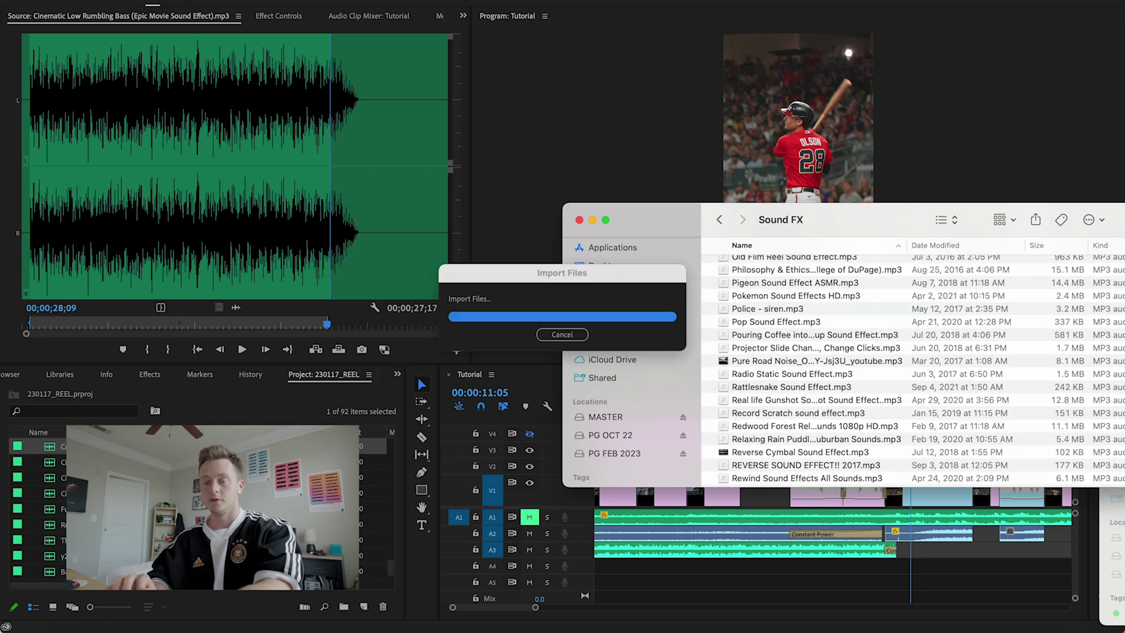
pyautogui.press('super+Tab')
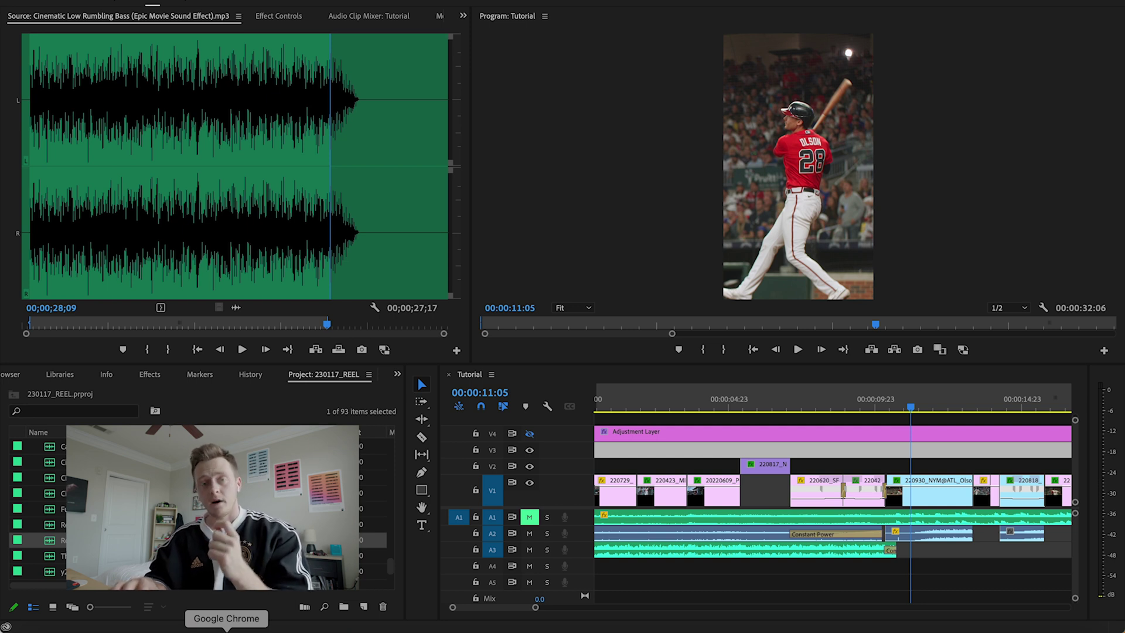
# - Switch to Google Chrome, open YouTube and search for "camera click sound effect"
pyautogui.click(227, 630)
pyautogui.click(619, 344)
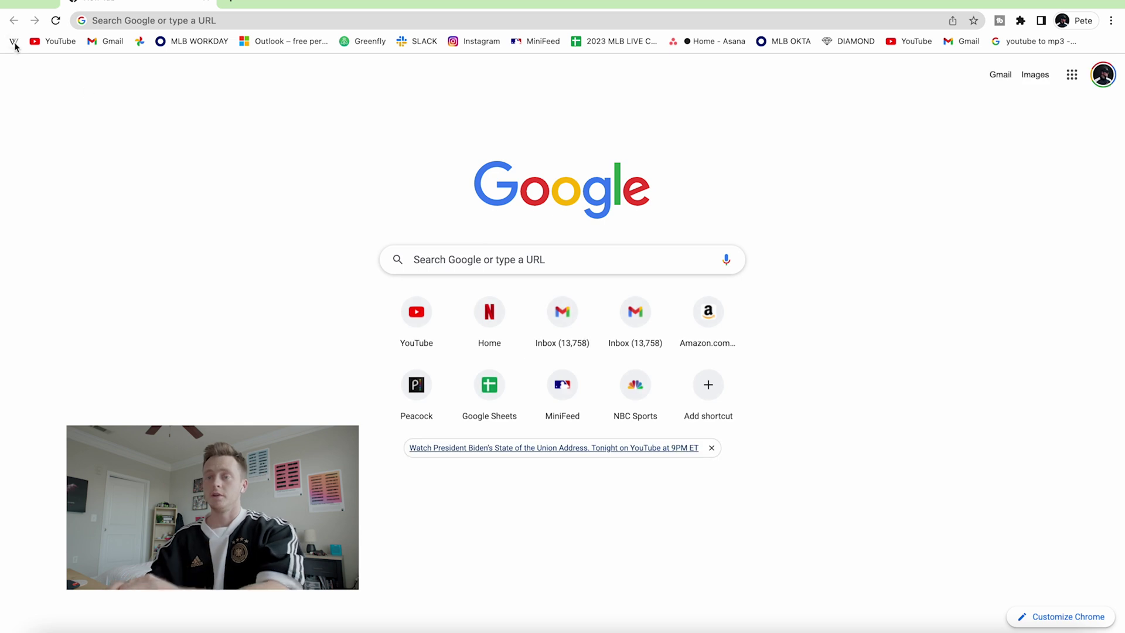
pyautogui.click(45, 44)
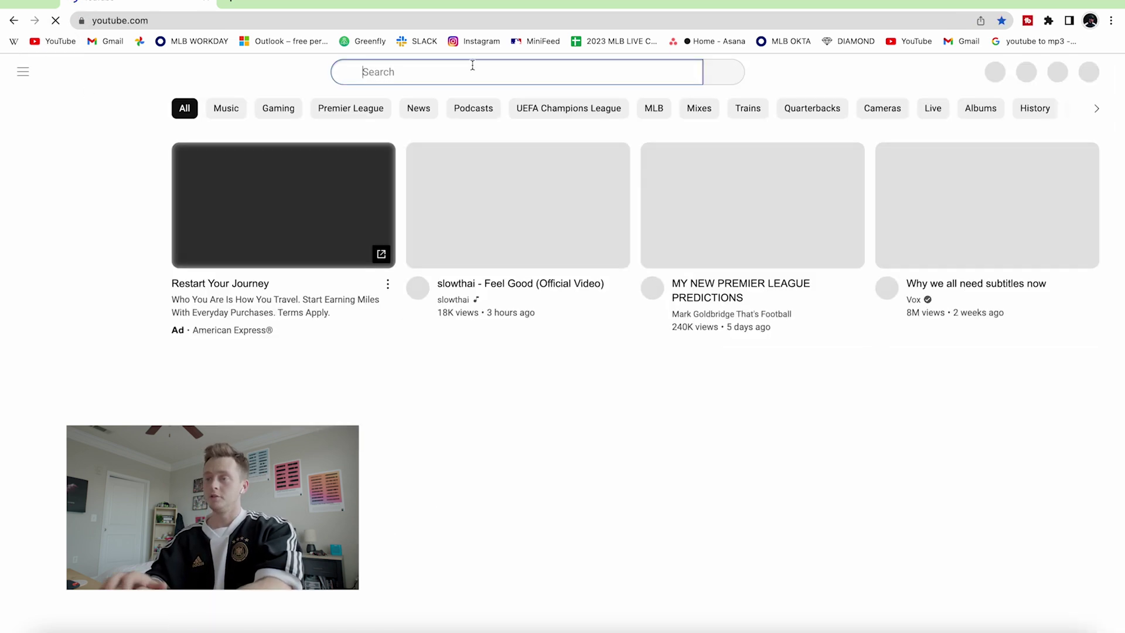
pyautogui.click(473, 70)
pyautogui.write('cam')
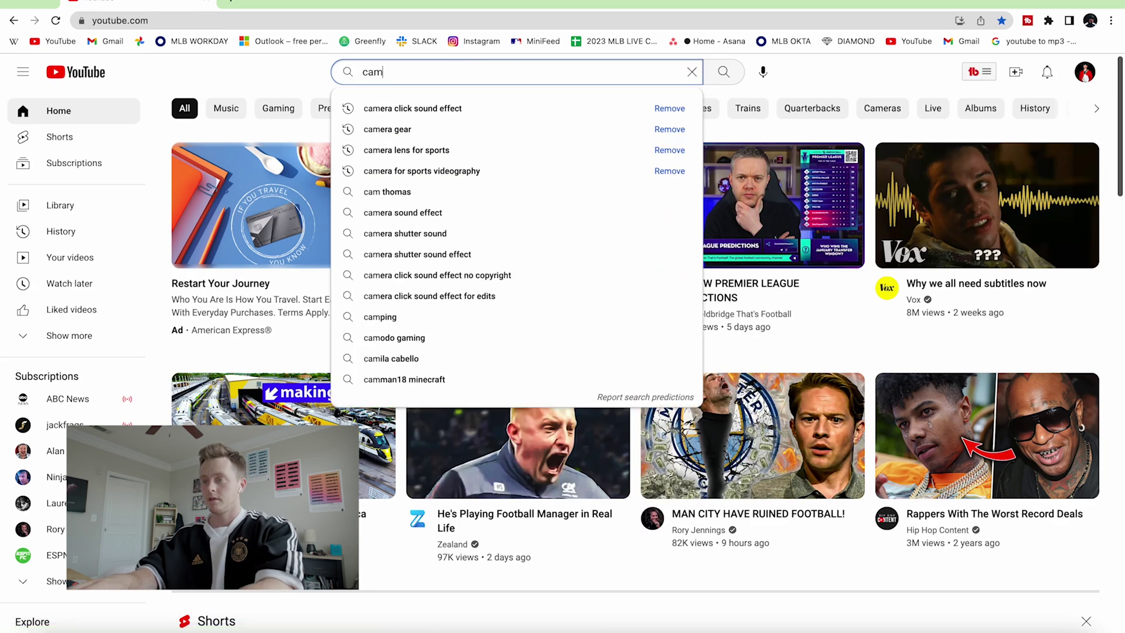
pyautogui.click(472, 111)
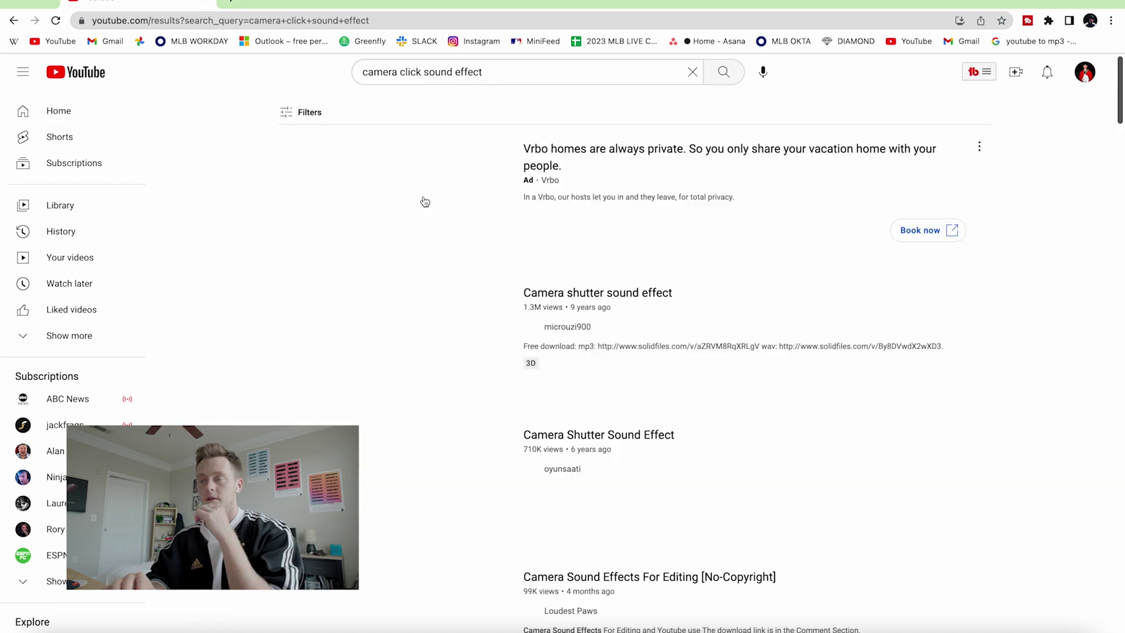
# - Open the video "Camera Sound Effects For Editing [No-Copyright]" from the results and copy its link
pyautogui.scroll(-4, 381, 381)
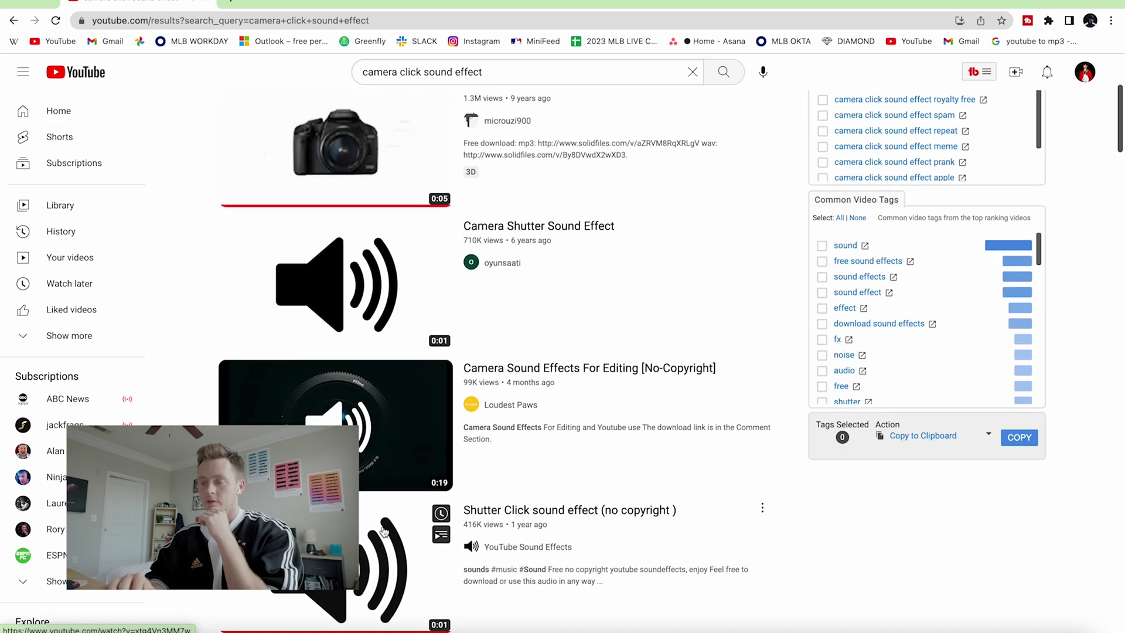
pyautogui.click(391, 435)
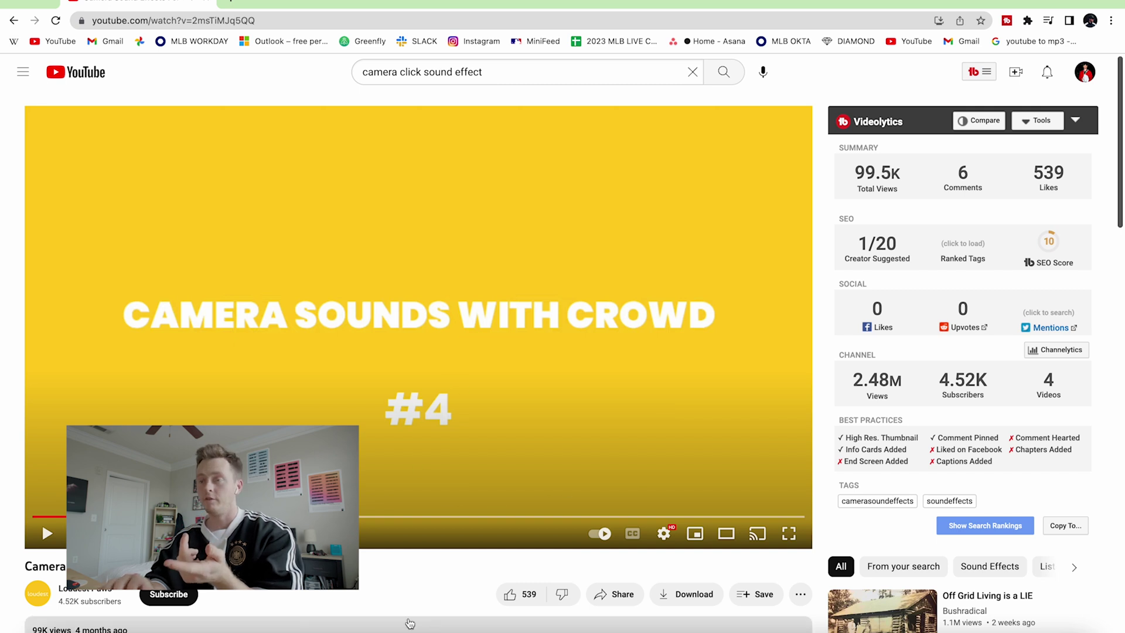
pyautogui.click(205, 21)
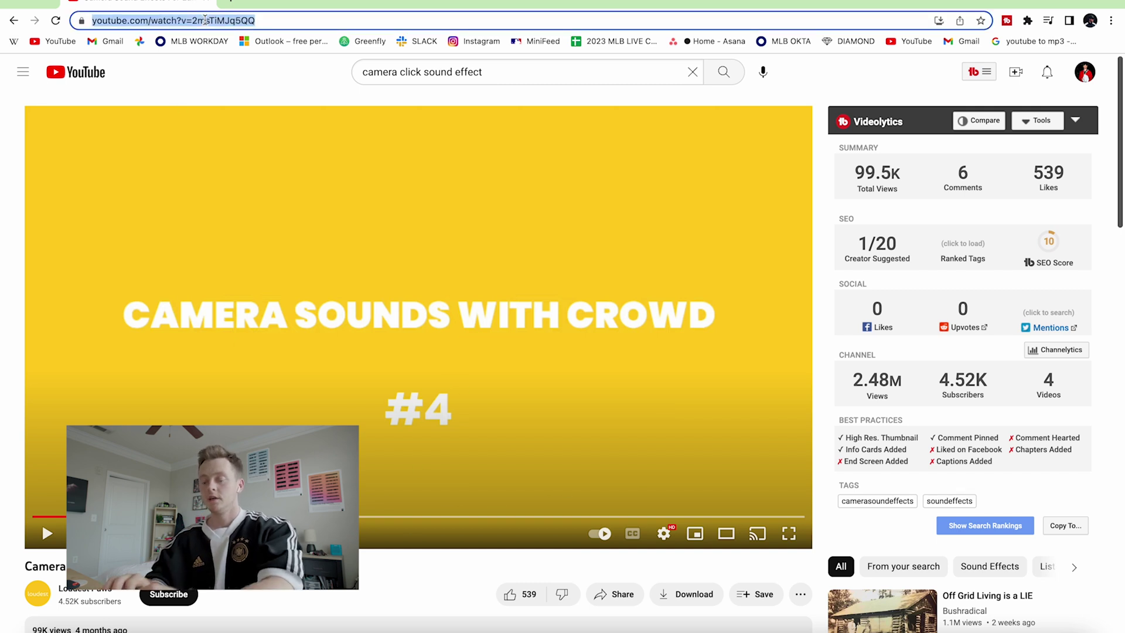
pyautogui.rightClick(205, 20)
pyautogui.click(247, 105)
# - Search for "youtube to mp3" in a new browser tab and open the X2Download.app converter
pyautogui.click(230, 1)
pyautogui.write('youtub')
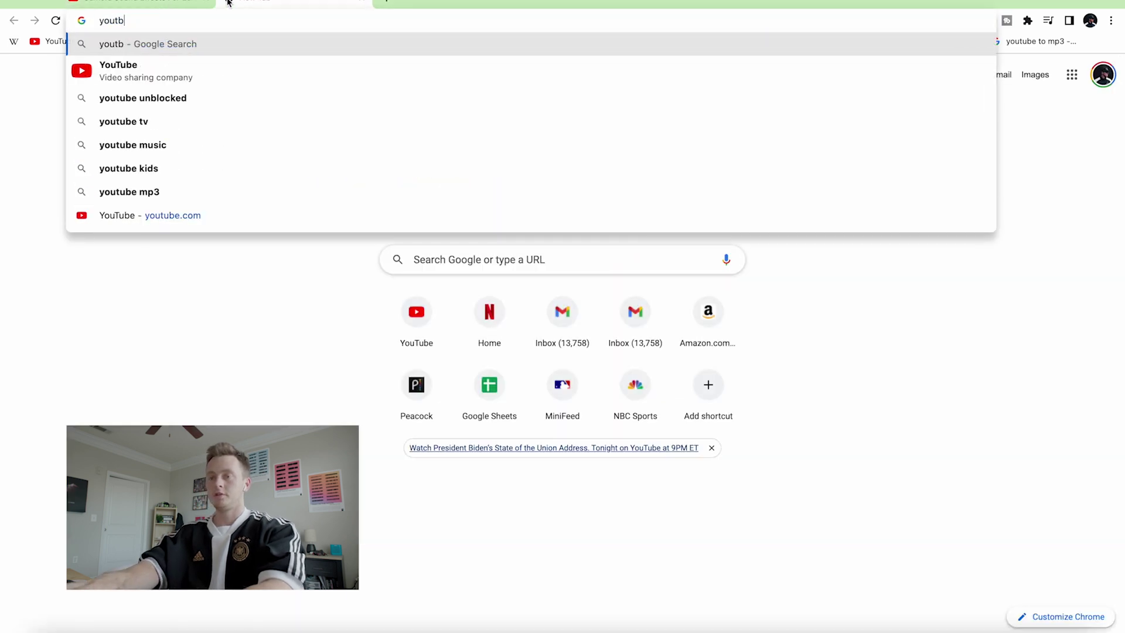
pyautogui.press('BackSpace')
pyautogui.write('ube to mp3')
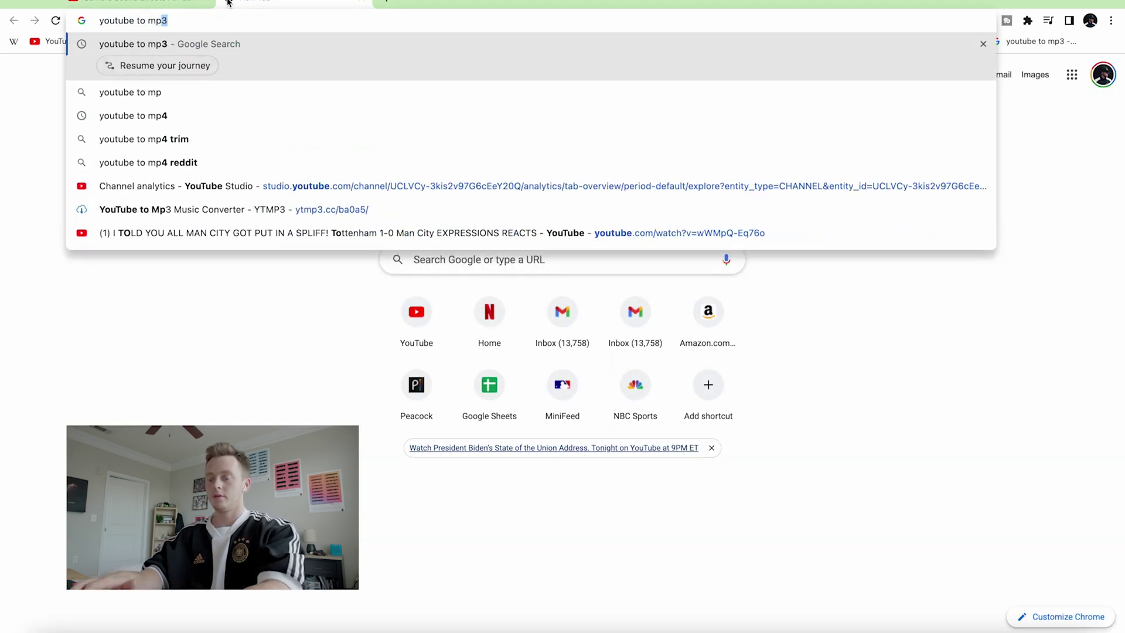
pyautogui.press('Return')
pyautogui.click(239, 312)
# - Convert the copied video link to a 128kbps MP3, download it and close the pop-up ad page
pyautogui.click(520, 193)
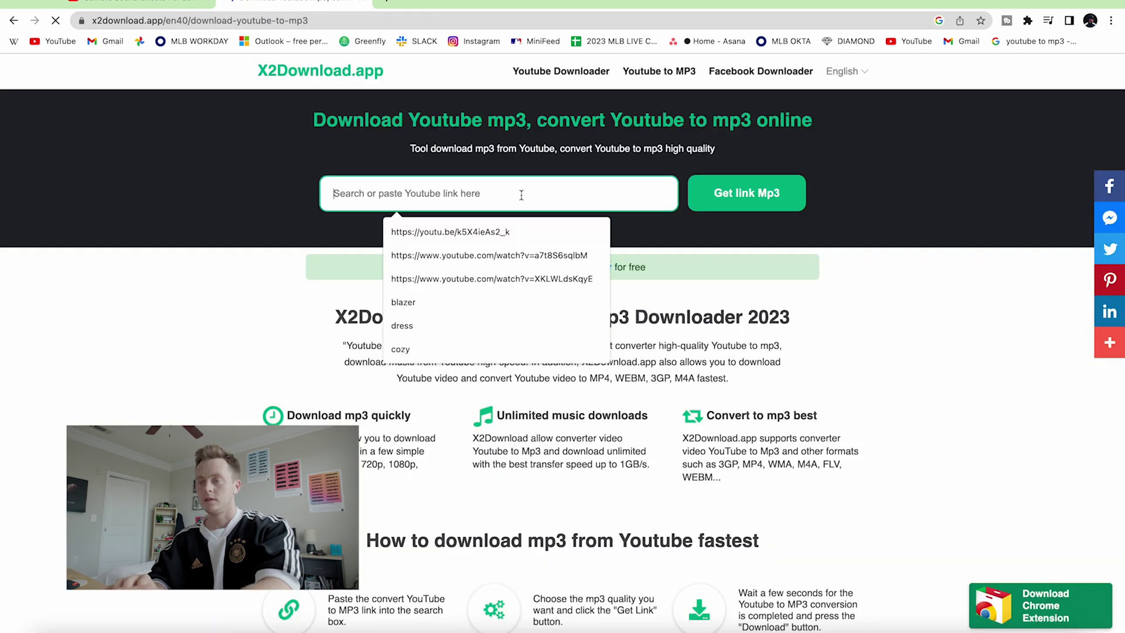
pyautogui.hotkey('ctrl', 'v')
pyautogui.click(777, 195)
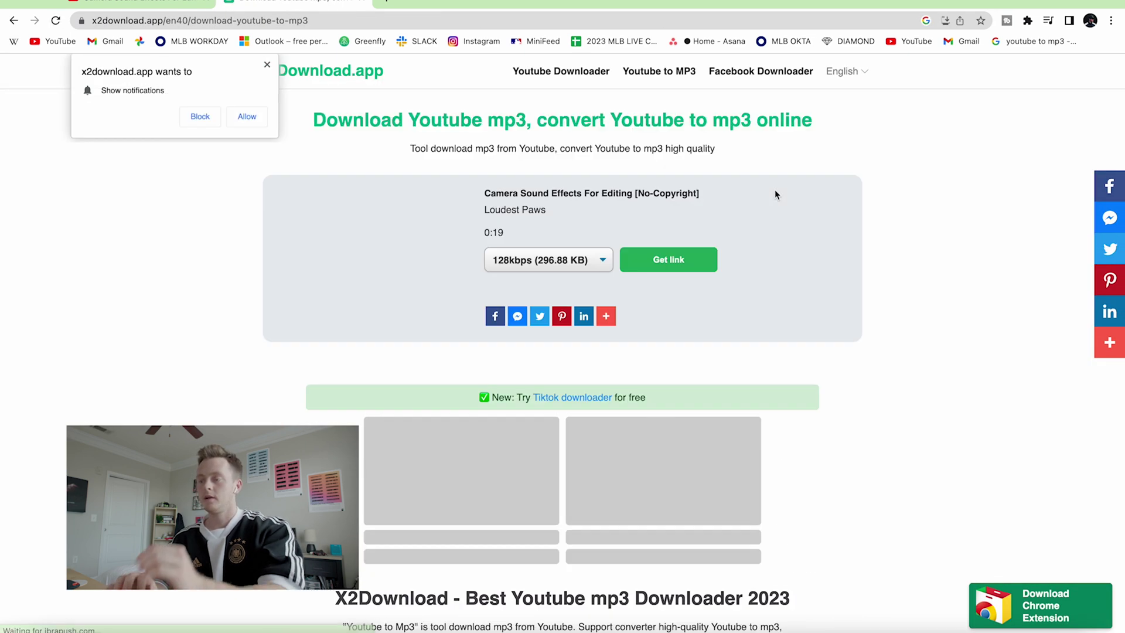
pyautogui.click(655, 267)
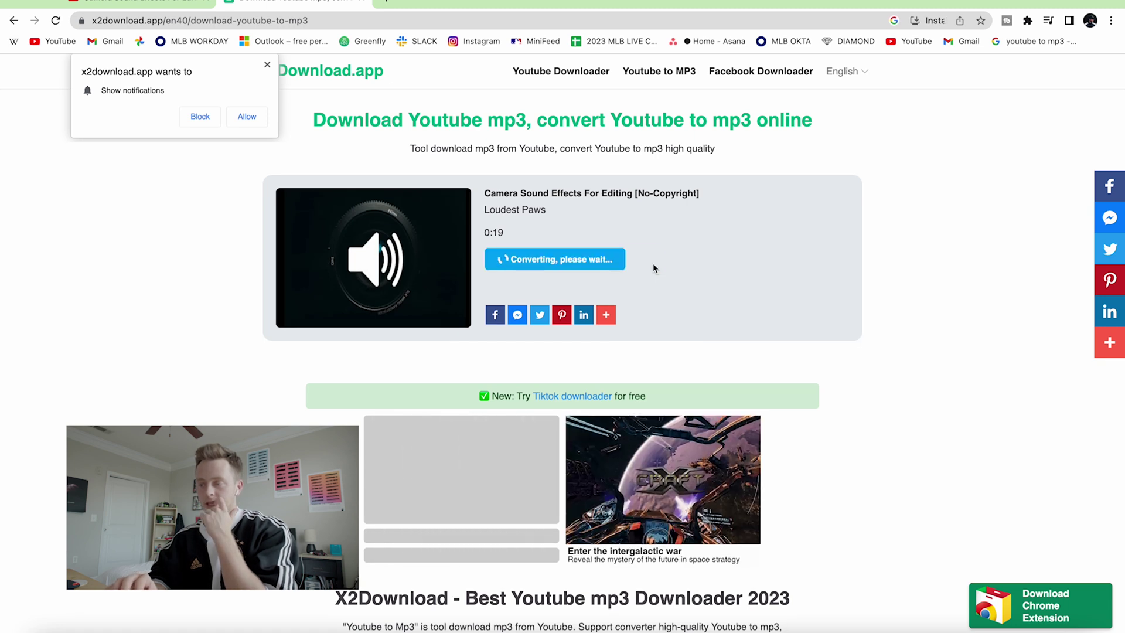
pyautogui.click(567, 268)
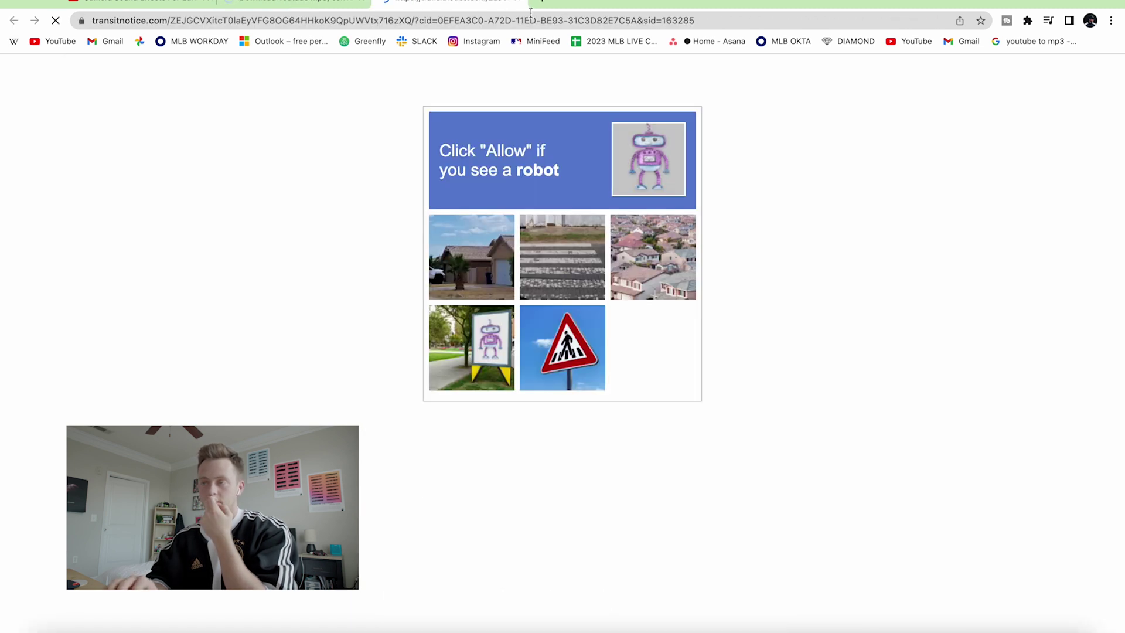
pyautogui.click(517, 2)
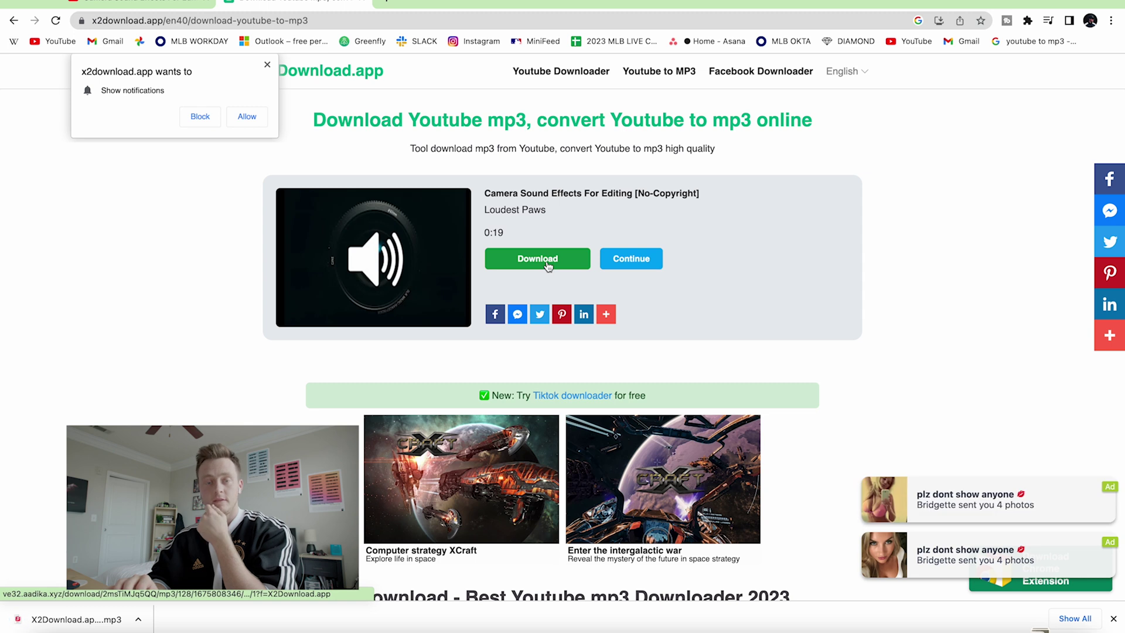
# - Find the downloaded MP3 in the Downloads folder and preview it in Finder
pyautogui.click(49, 631)
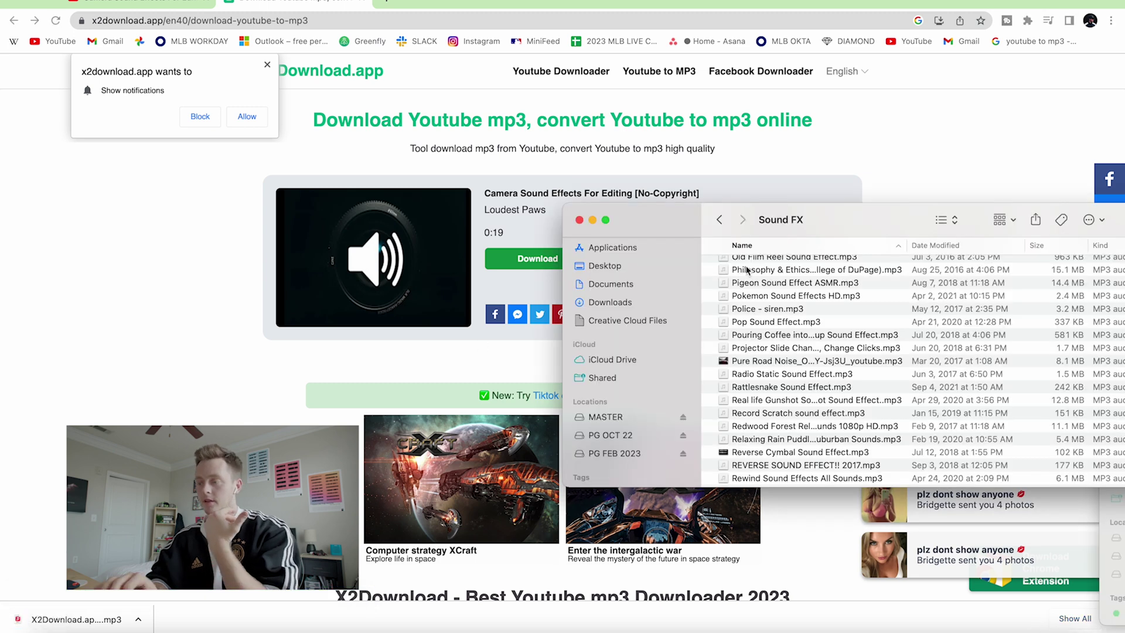
pyautogui.click(625, 301)
pyautogui.click(792, 267)
pyautogui.press('space')
pyautogui.press('space')
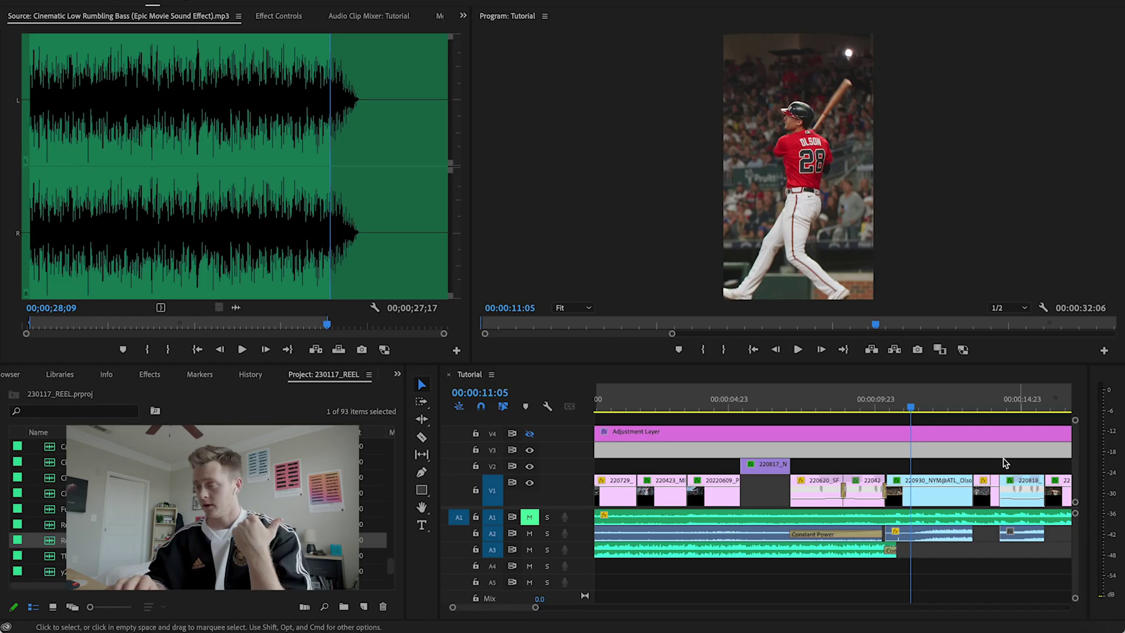
# - Open Reverse Cymbal Sound Effect.mp3 as the source and mark its in point at 00;00;00;29 and out point at 00;00;02;13
pyautogui.doubleClick(48, 545)
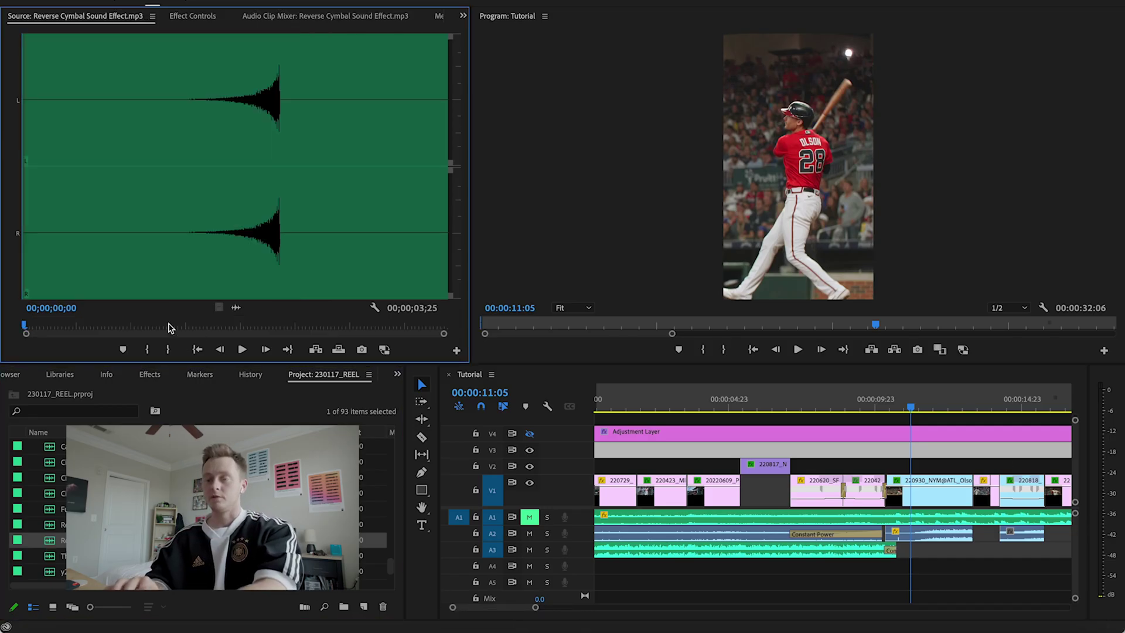
pyautogui.press('i')
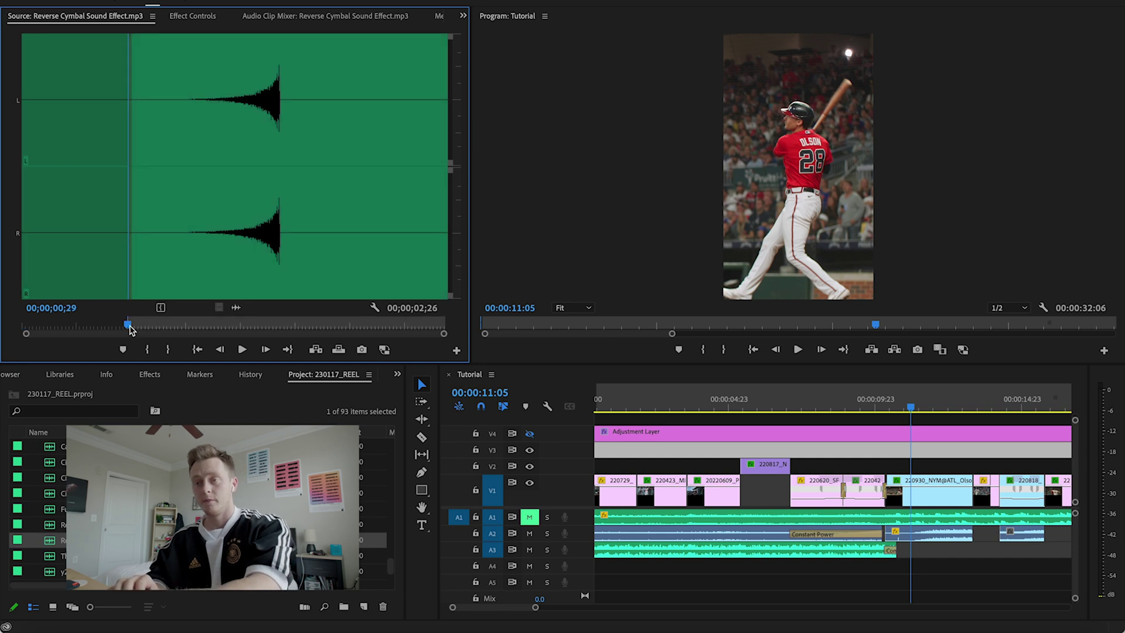
pyautogui.press('space')
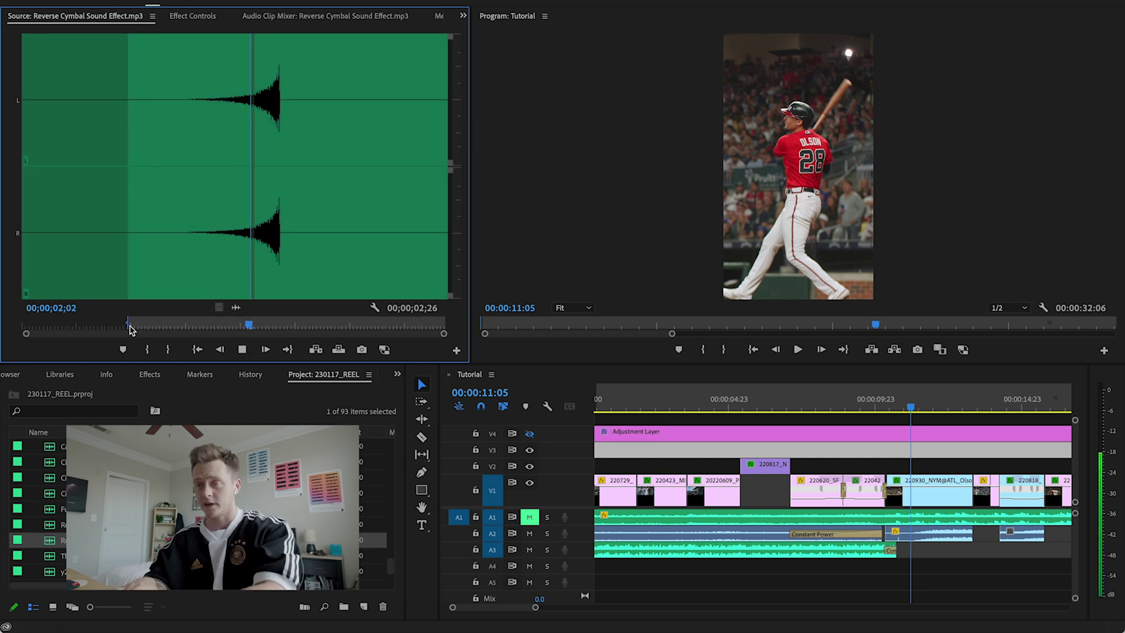
pyautogui.press('o')
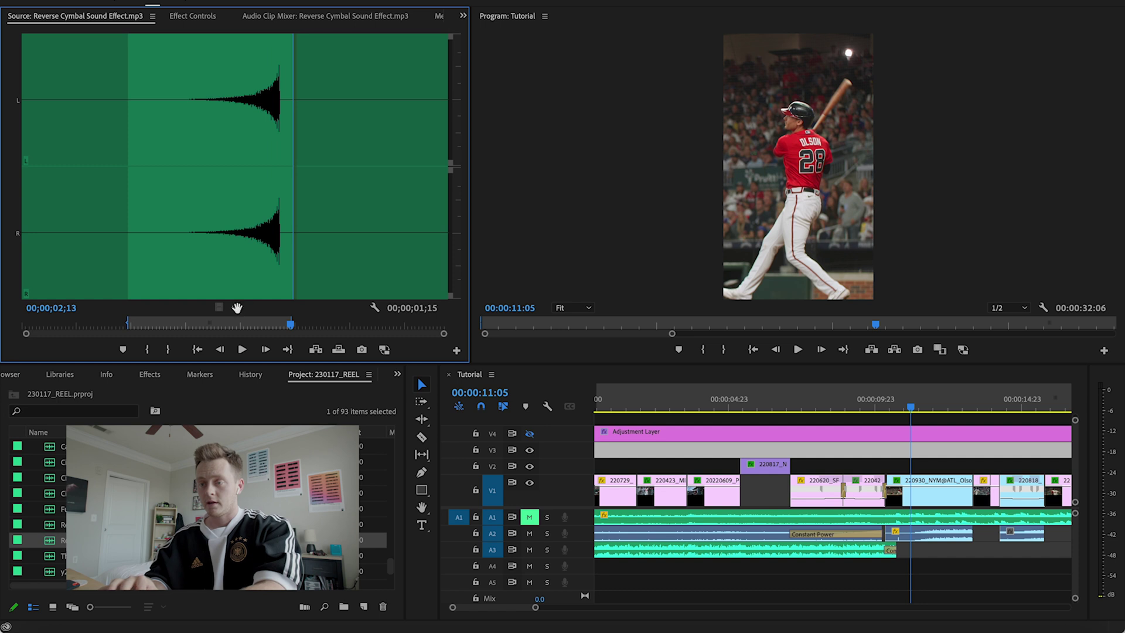
# - Place the marked reverse cymbal on track A4 and shift it earlier so its peak meets the swing in the Olson HR clip
pyautogui.moveTo(965, 512); pyautogui.dragTo(867, 566)
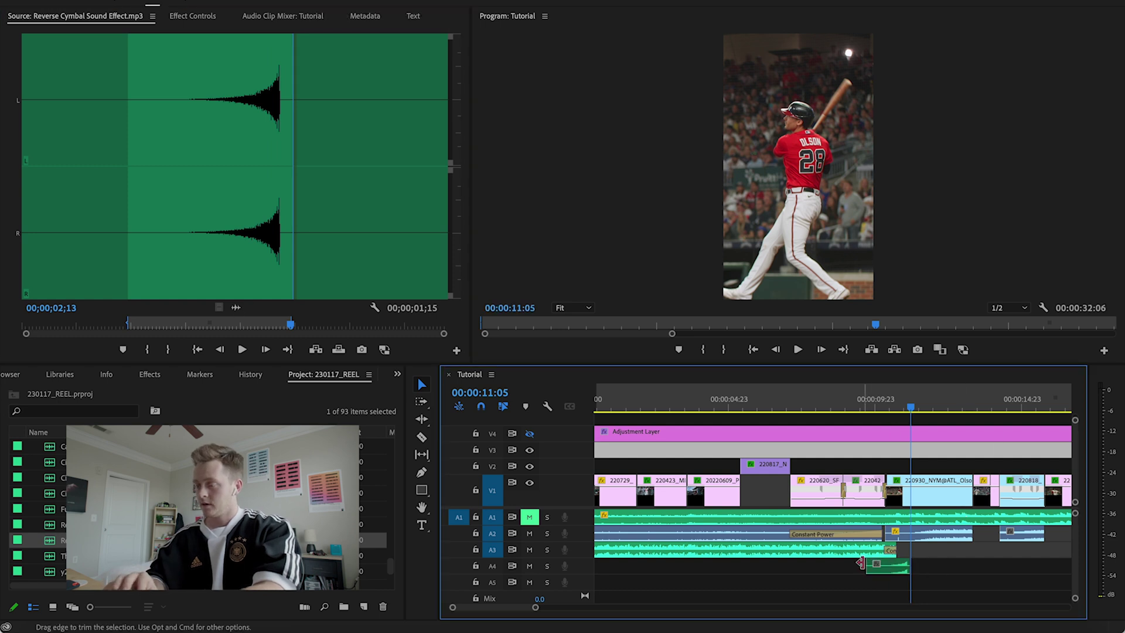
pyautogui.click(885, 404)
pyautogui.scroll(3, 896, 409)
pyautogui.moveTo(906, 569); pyautogui.dragTo(850, 569)
pyautogui.press('=')
# - Adjust the audio gain of the reverse cymbal clip on A4
pyautogui.rightClick(851, 571)
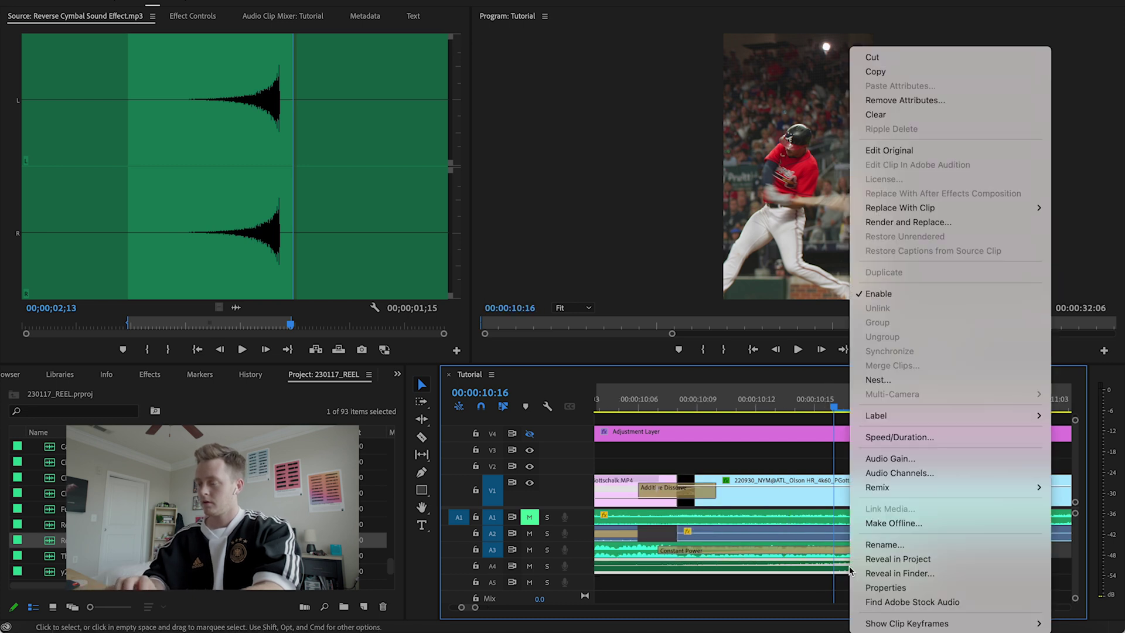
pyautogui.click(901, 459)
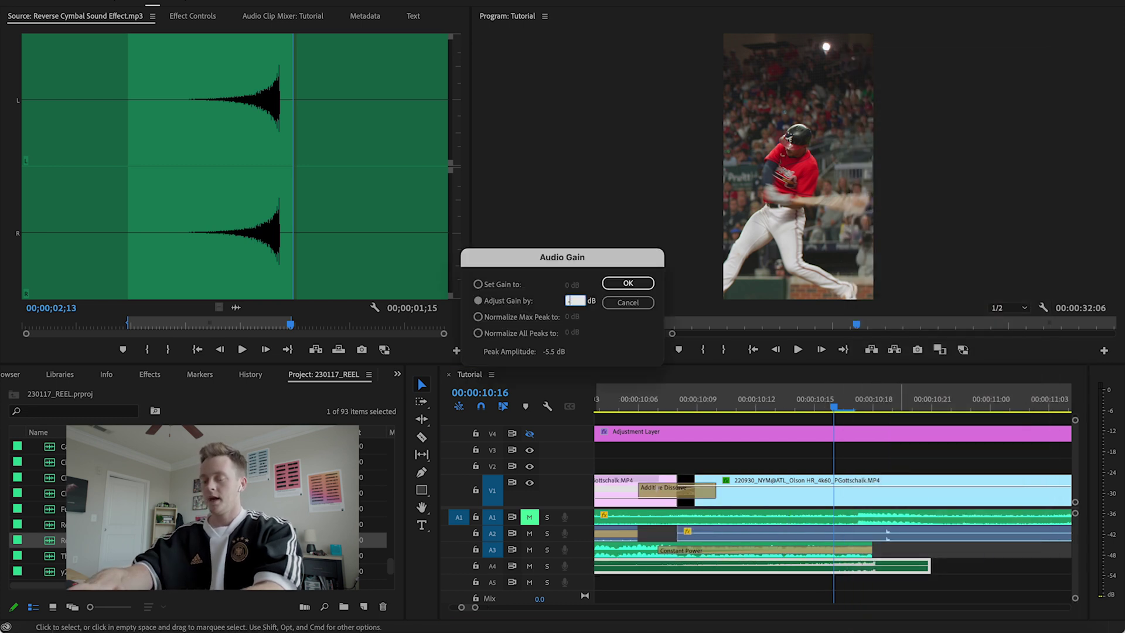
pyautogui.press('Return')
# - Play the sequence through the reverse cymbal rise into the Olson HR clip to check the mix
pyautogui.click(704, 396)
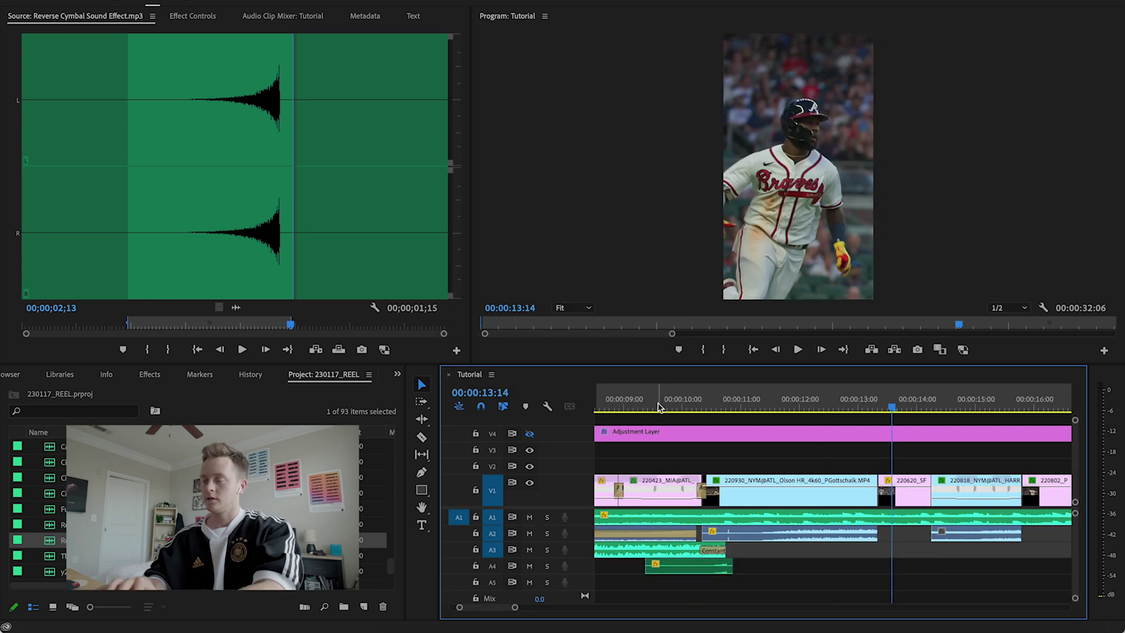
pyautogui.click(655, 402)
pyautogui.press('space')
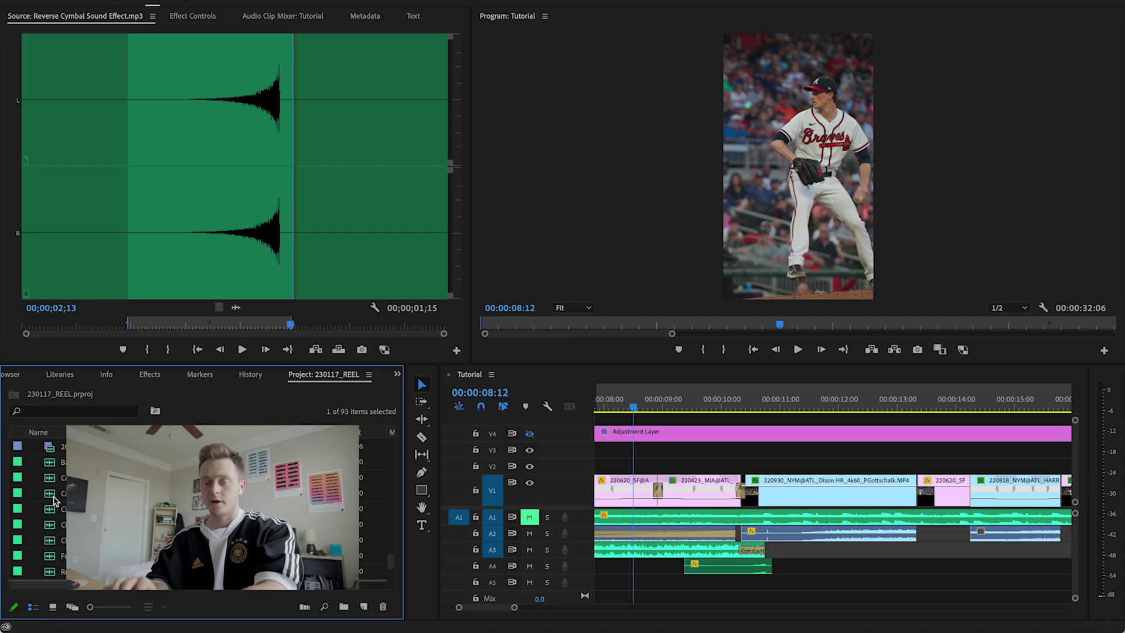
# - Mark a short shutter segment of Camera Sound Effect.mp3 from about 00;00;04;08 and place it on A5 beneath the Fried and Albies clips
pyautogui.doubleClick(52, 494)
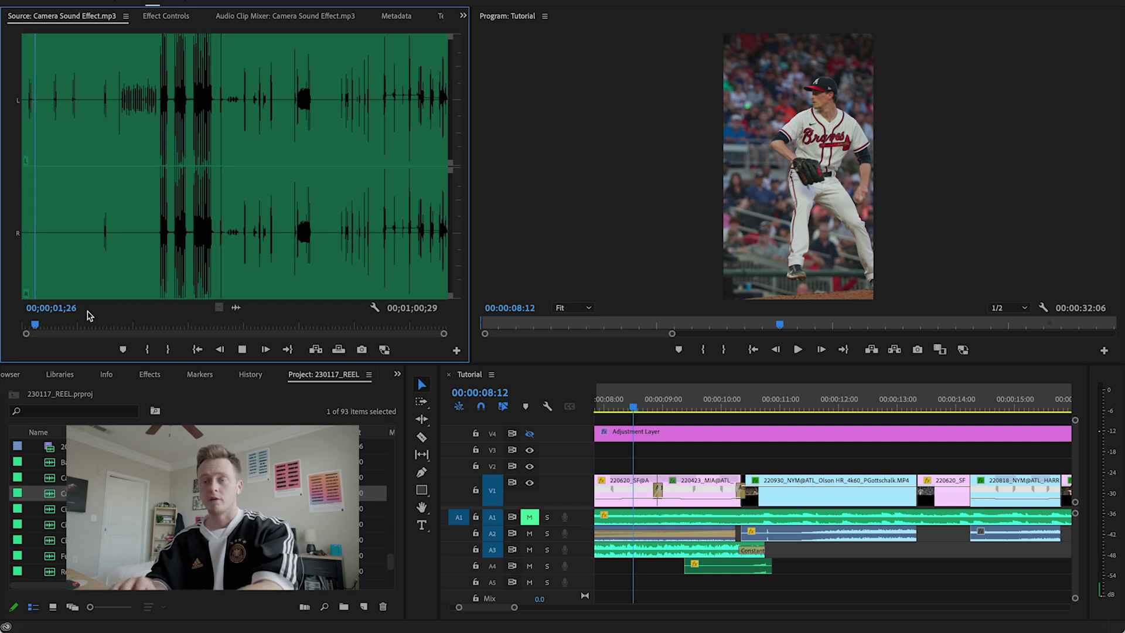
pyautogui.click(54, 327)
pyautogui.press('i')
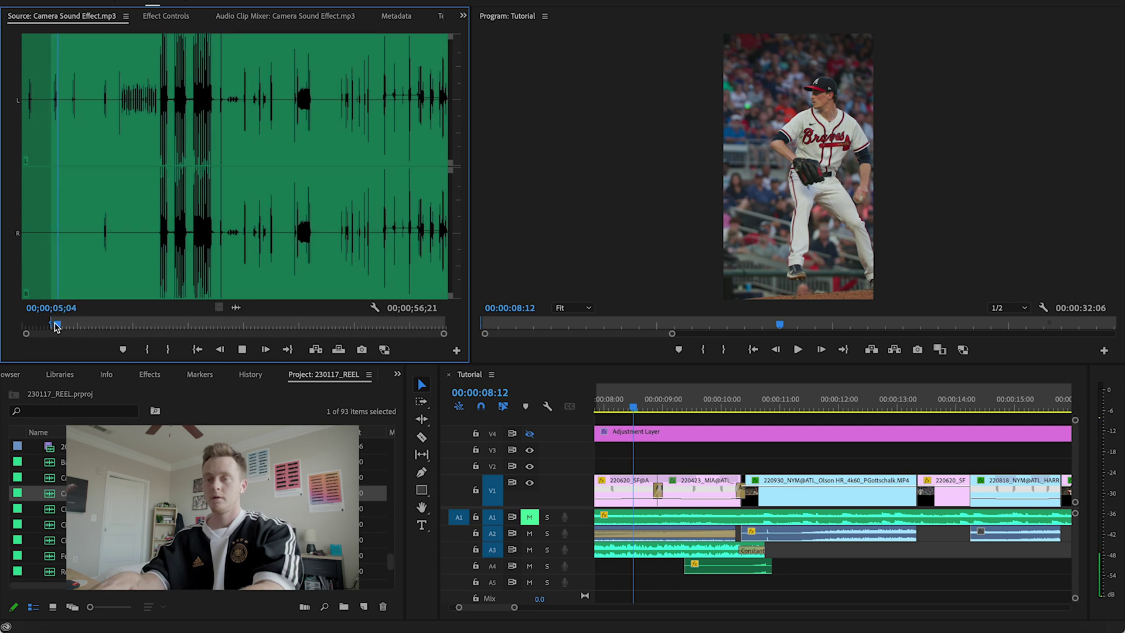
pyautogui.press('o')
pyautogui.moveTo(234, 305); pyautogui.dragTo(701, 551)
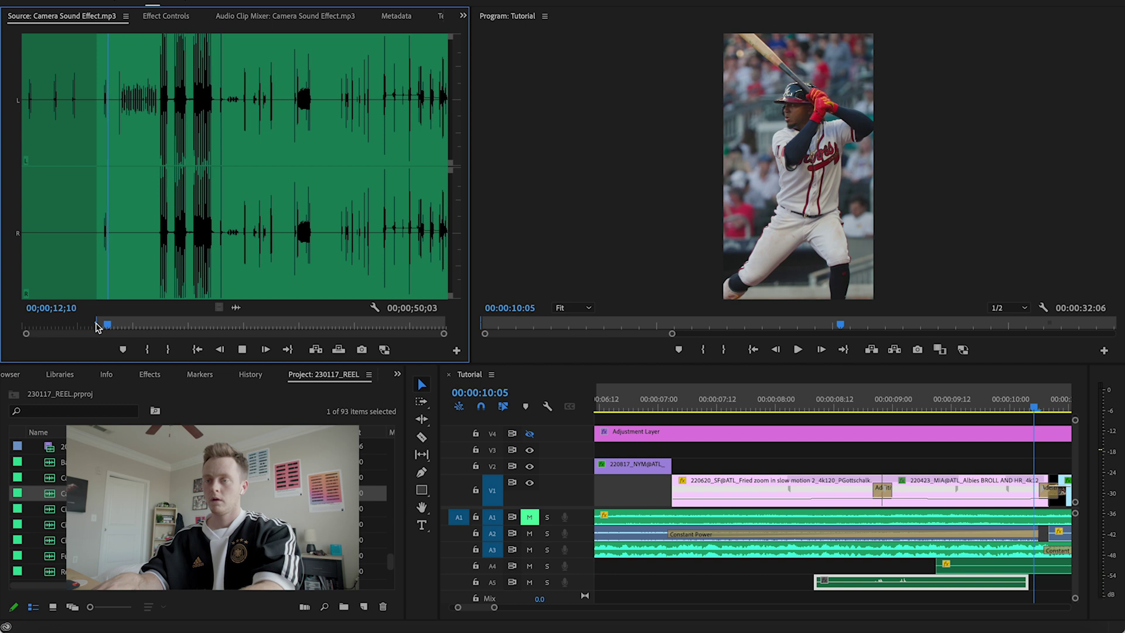
# - Mark the shutter segment of Camera Sound Effect.mp3 ending at 00;00;12;20 and place it on A5 directly after the first shutter clip
pyautogui.press('o')
pyautogui.press('space')
pyautogui.moveTo(237, 310); pyautogui.dragTo(988, 585)
pyautogui.press('-')
pyautogui.press('=')
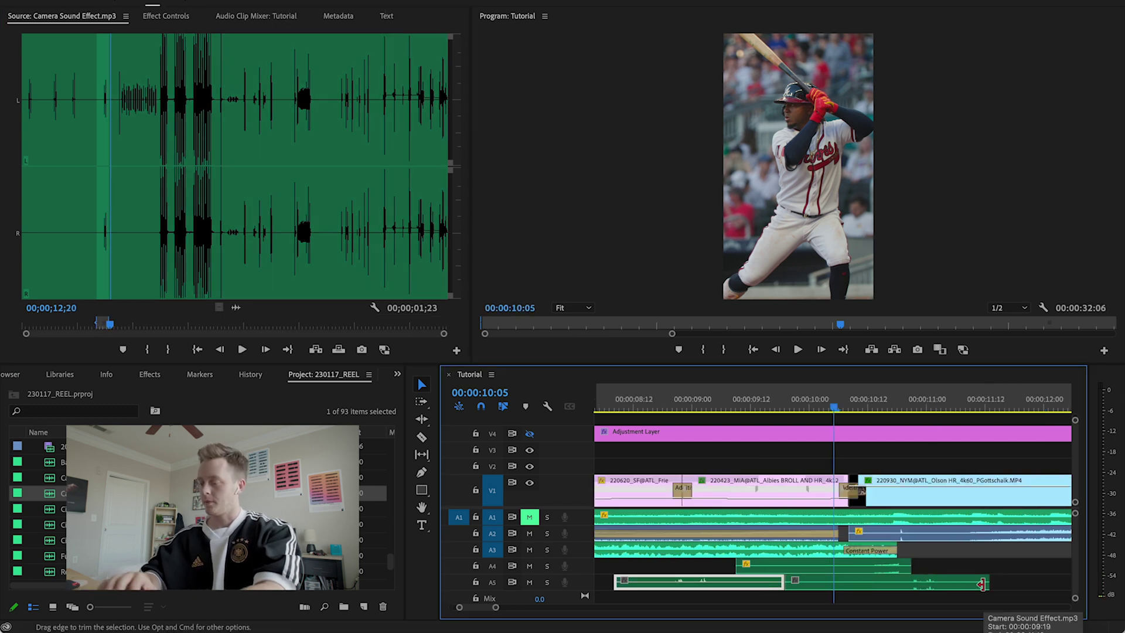
# - Tighten the two shutter clips on A5, crossfade them with the default Constant Power transition, and play into the Olson HR clip
pyautogui.moveTo(788, 587); pyautogui.dragTo(819, 586)
pyautogui.rightClick(759, 580)
pyautogui.click(809, 608)
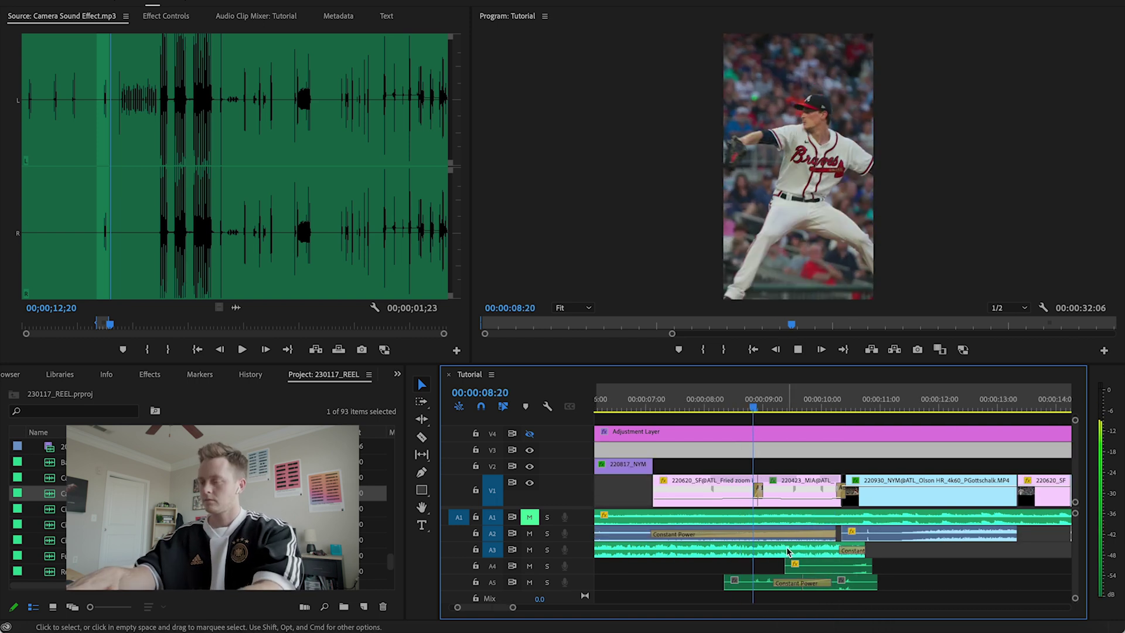
pyautogui.press('XF86AudioRaiseVolume')
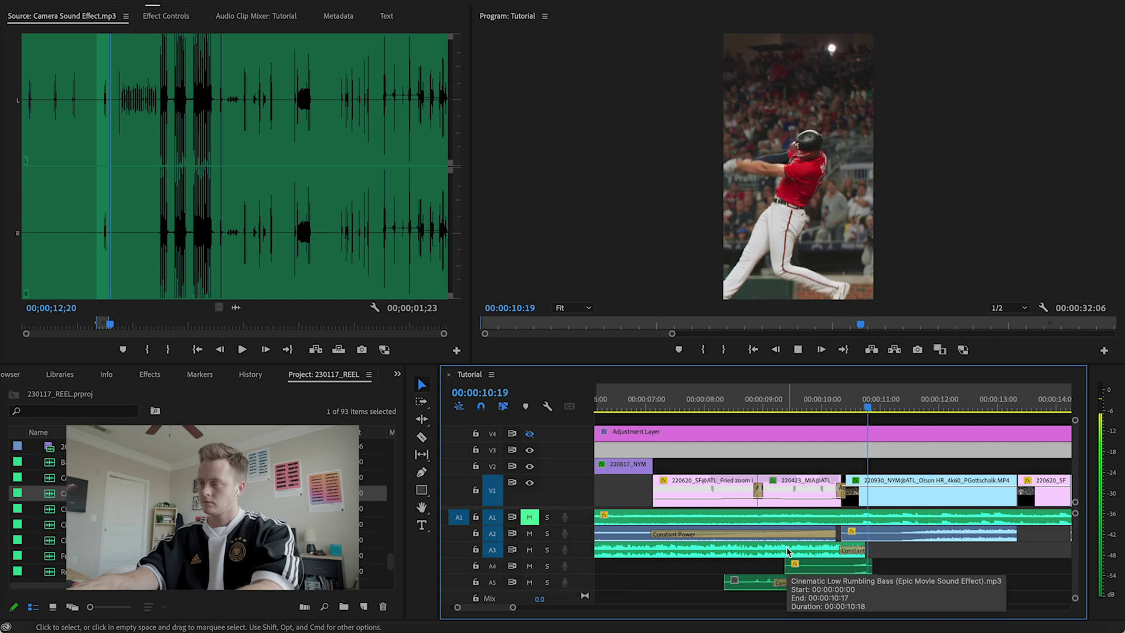
pyautogui.press('space')
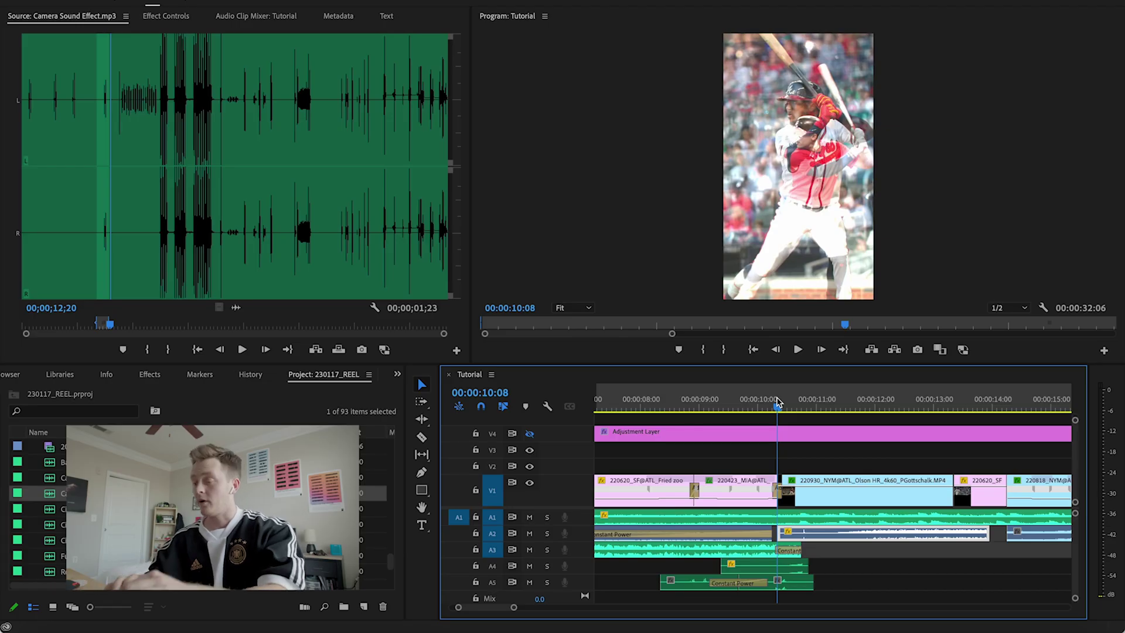
# - Split the Olson HR audio on A2 at about 00:00:11:08 and adjust the audio gain of its second part
pyautogui.press('c')
pyautogui.click(837, 534)
pyautogui.press('v')
pyautogui.rightClick(872, 536)
pyautogui.click(938, 458)
pyautogui.press('Return')
pyautogui.press('space')
# - Adjust the gain of the first part of the Olson HR audio on A2 by 5 dB and replay the swing
pyautogui.rightClick(809, 533)
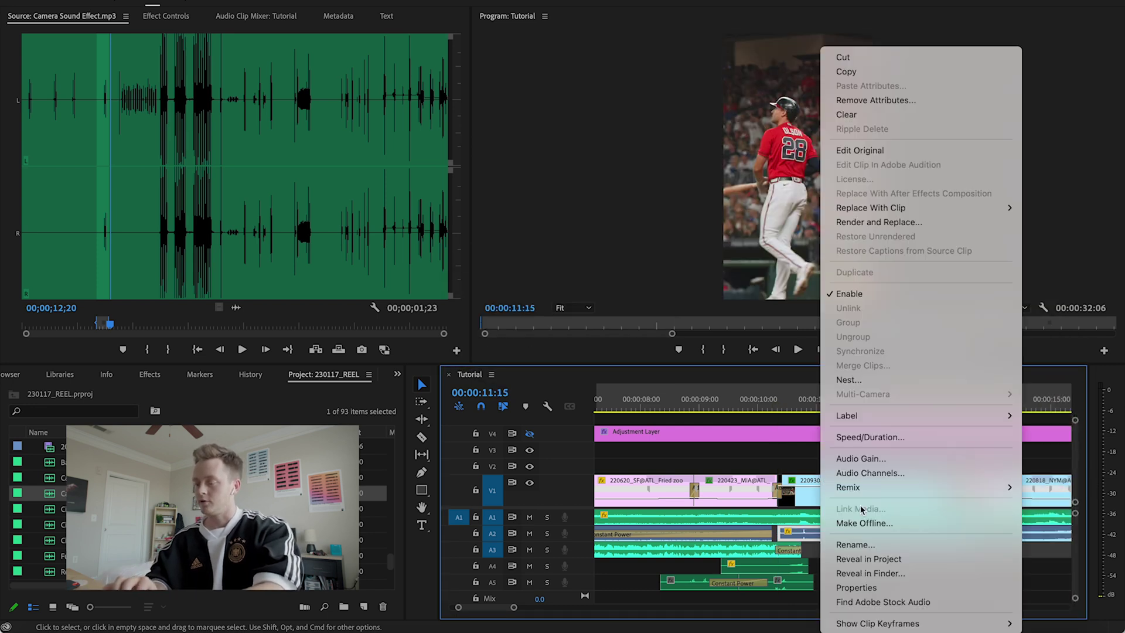
pyautogui.click(866, 457)
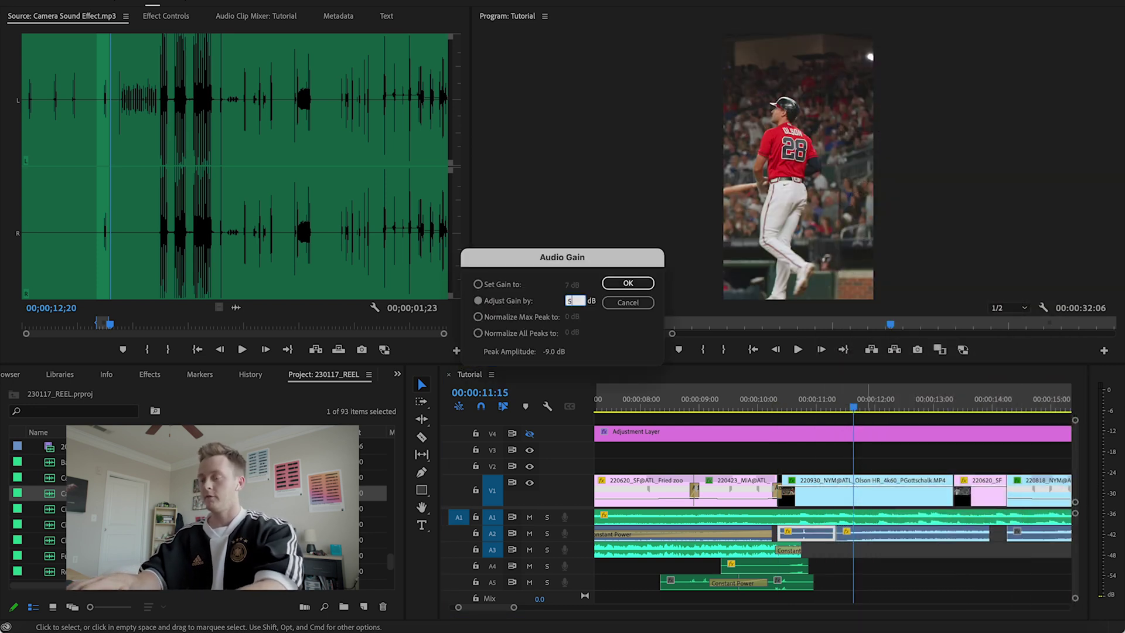
pyautogui.write('5')
pyautogui.press('Return')
pyautogui.click(790, 408)
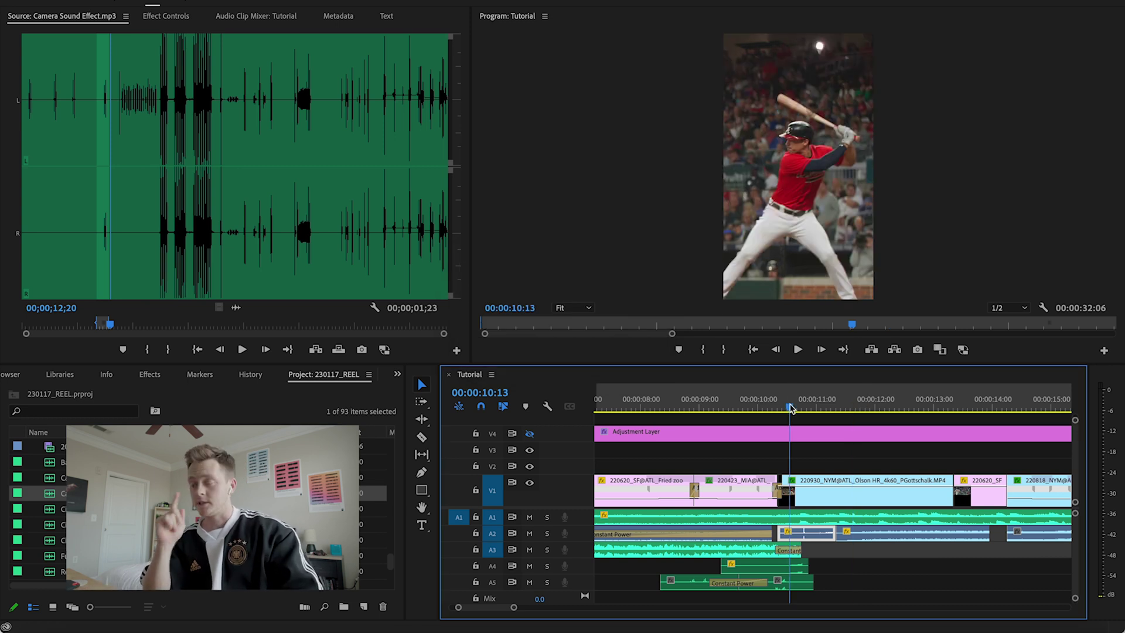
pyautogui.press('space')
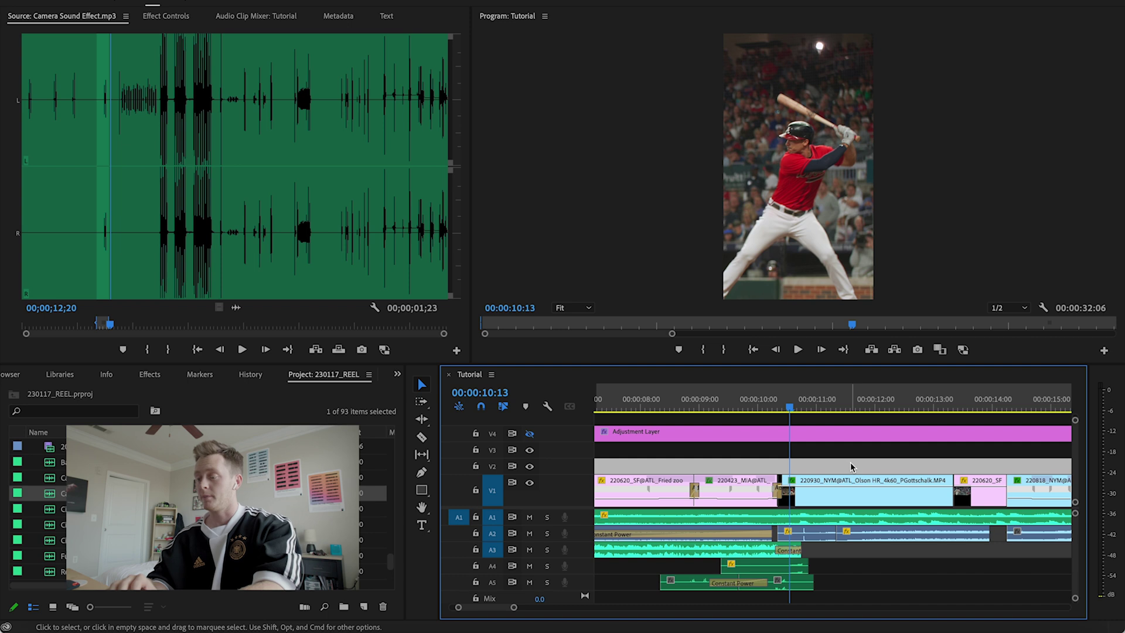
# - Apply the default audio transition at the cut between the two Olson HR audio parts on A2
pyautogui.rightClick(848, 559)
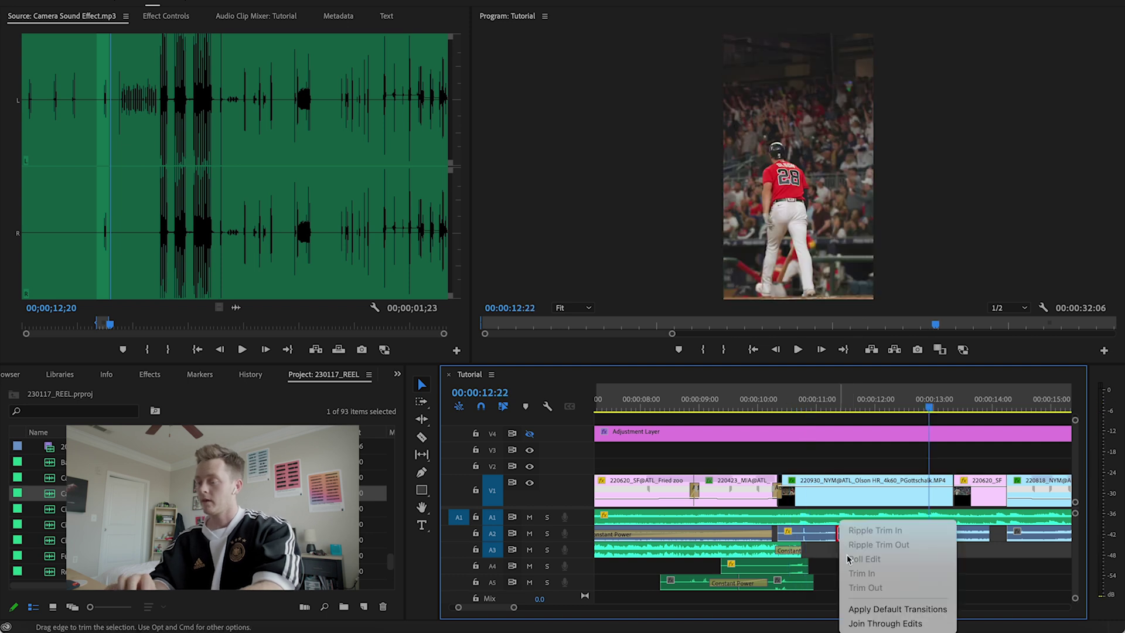
pyautogui.click(891, 609)
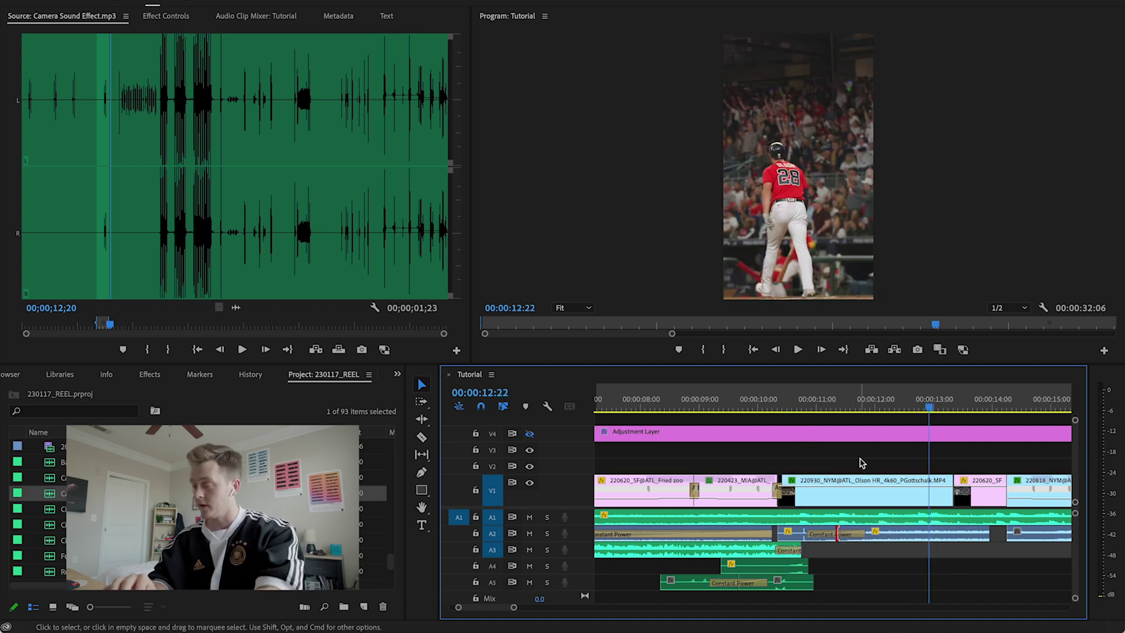
pyautogui.hscroll(3, 860, 460)
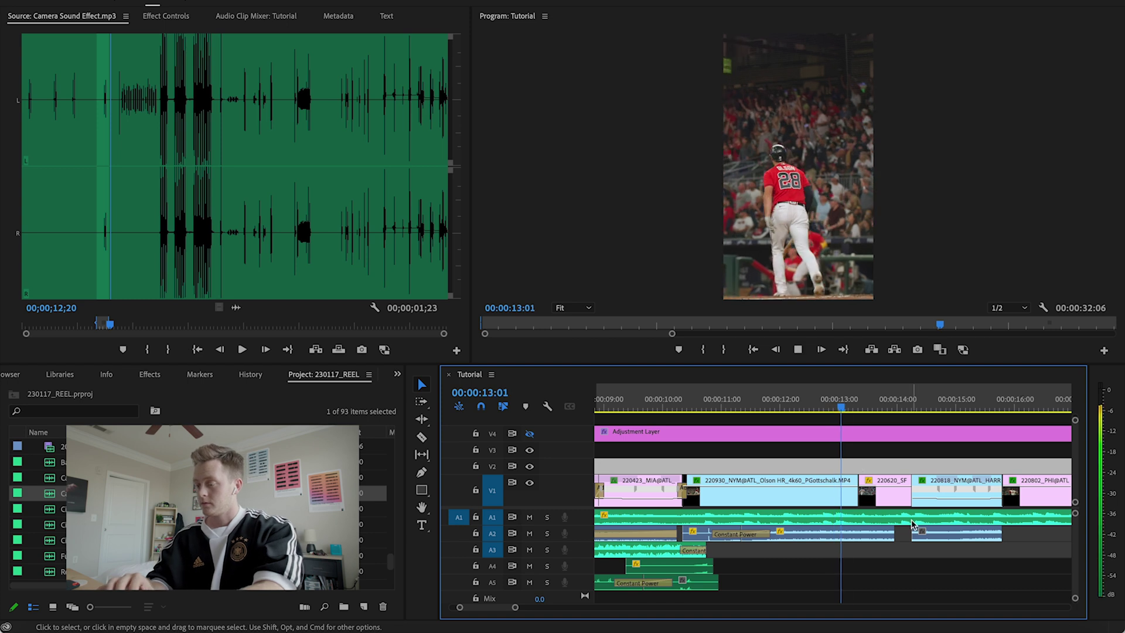
pyautogui.press('space')
# - Extend the Olson HR audio on A2 to meet the Harris double audio and apply the default transition at their cut
pyautogui.moveTo(900, 530); pyautogui.dragTo(907, 533)
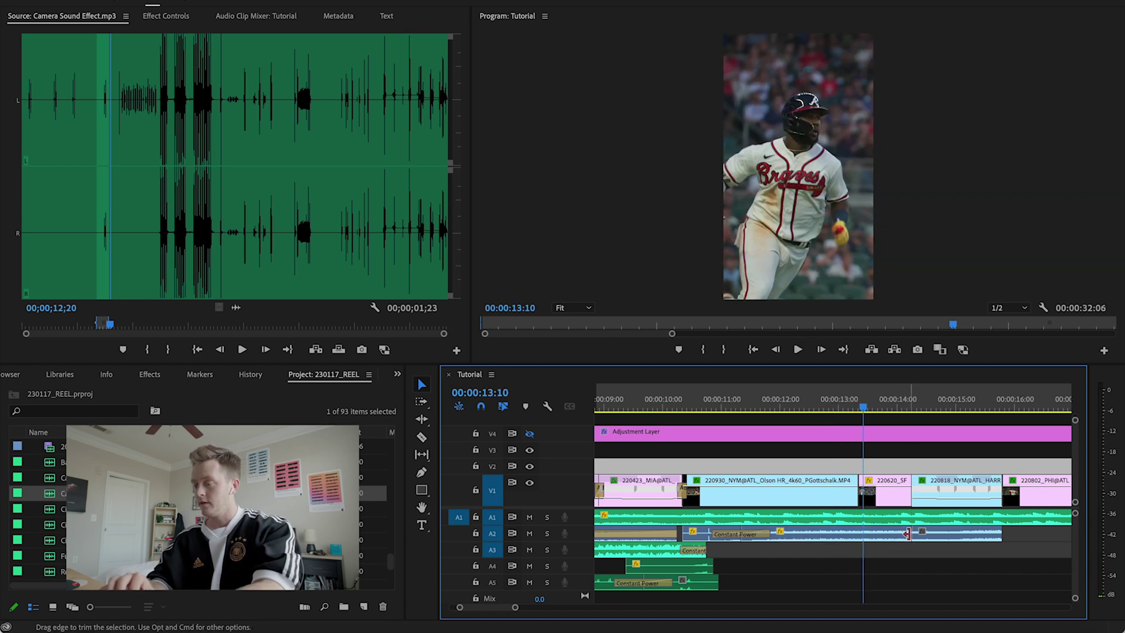
pyautogui.press('space')
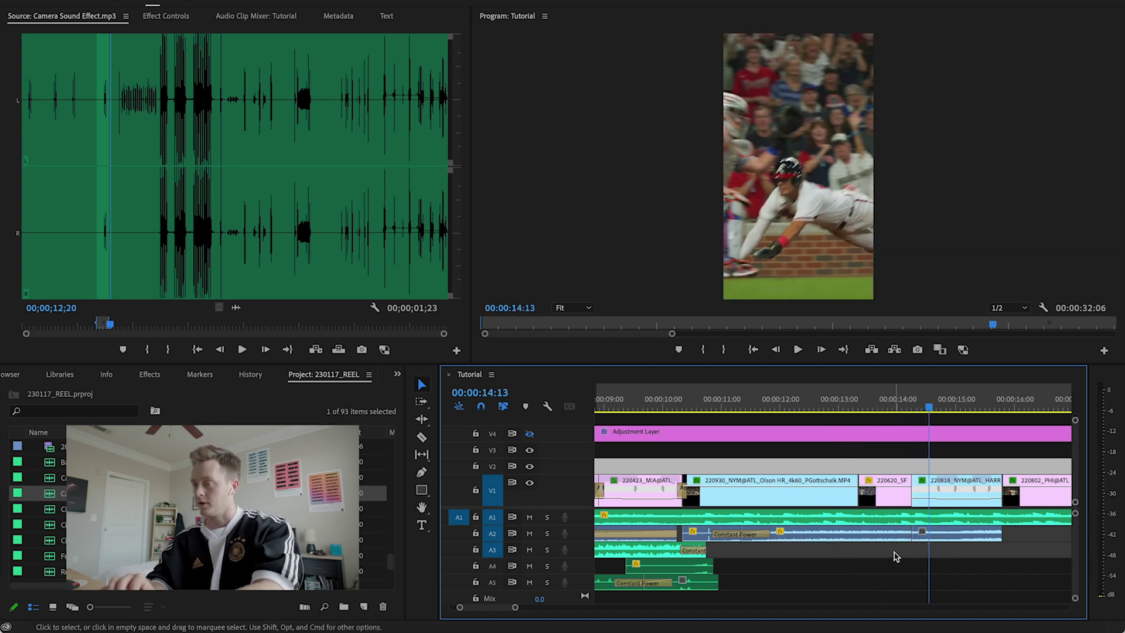
pyautogui.click(944, 537)
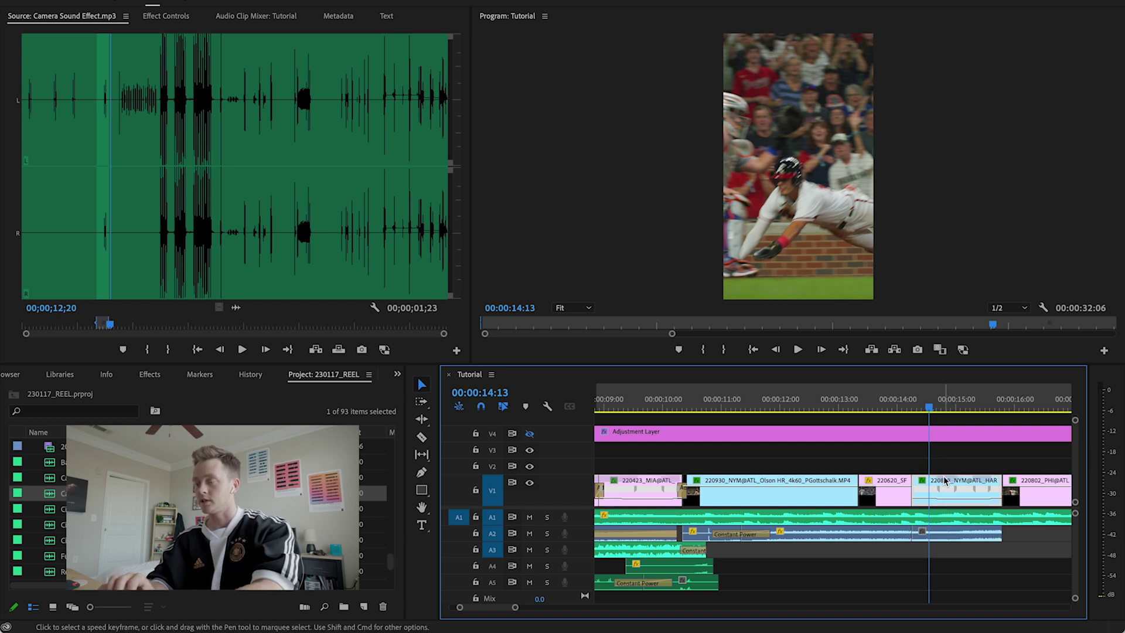
pyautogui.rightClick(918, 535)
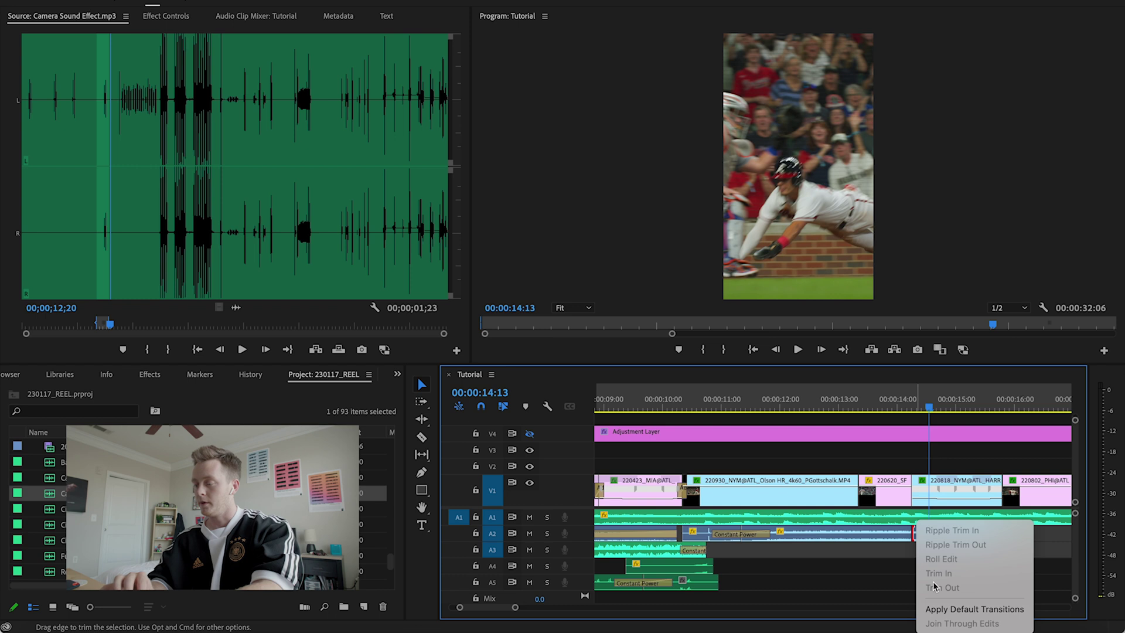
pyautogui.click(950, 610)
# - Extend the end of the Harris double audio on A2 beneath the Strider clip and adjust its gain by -3 dB
pyautogui.moveTo(999, 537); pyautogui.dragTo(1057, 536)
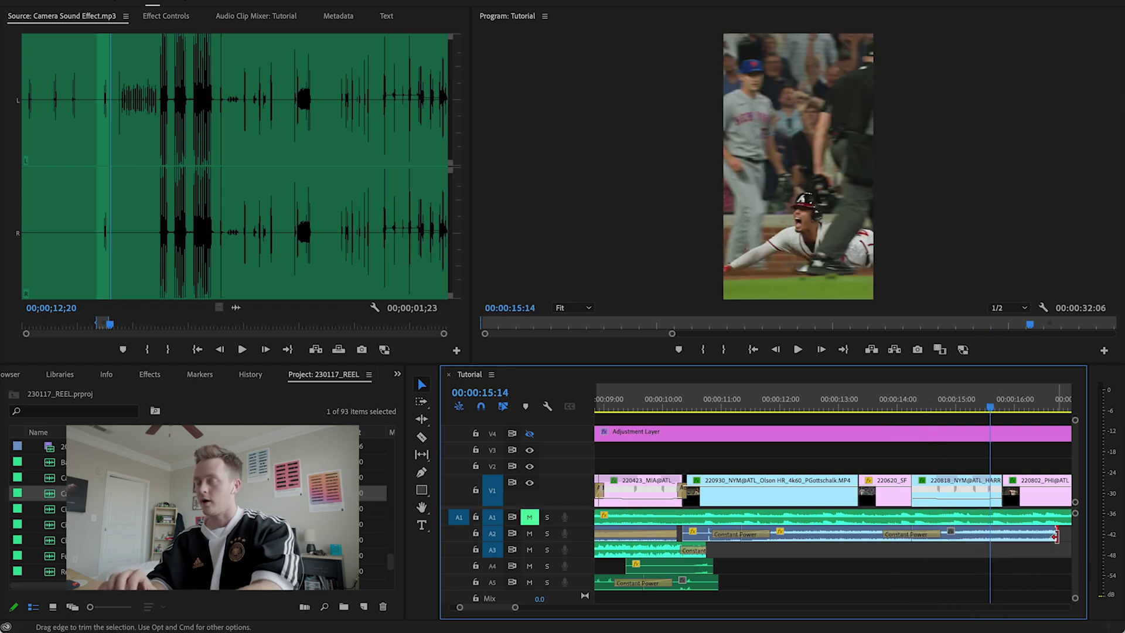
pyautogui.rightClick(1026, 541)
pyautogui.click(892, 456)
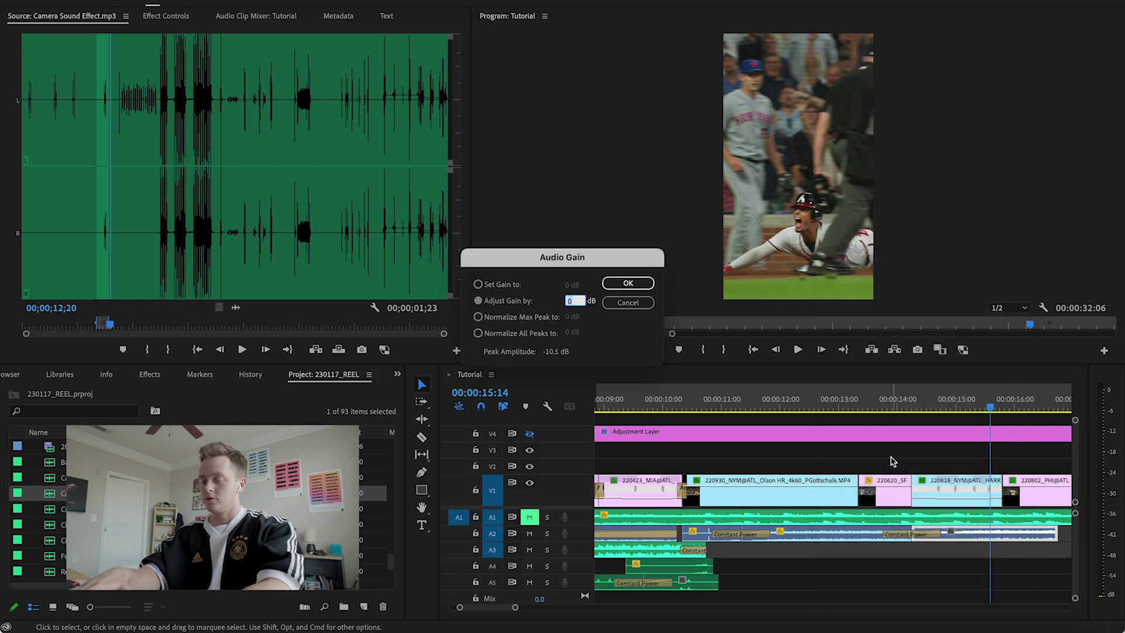
pyautogui.press('Return')
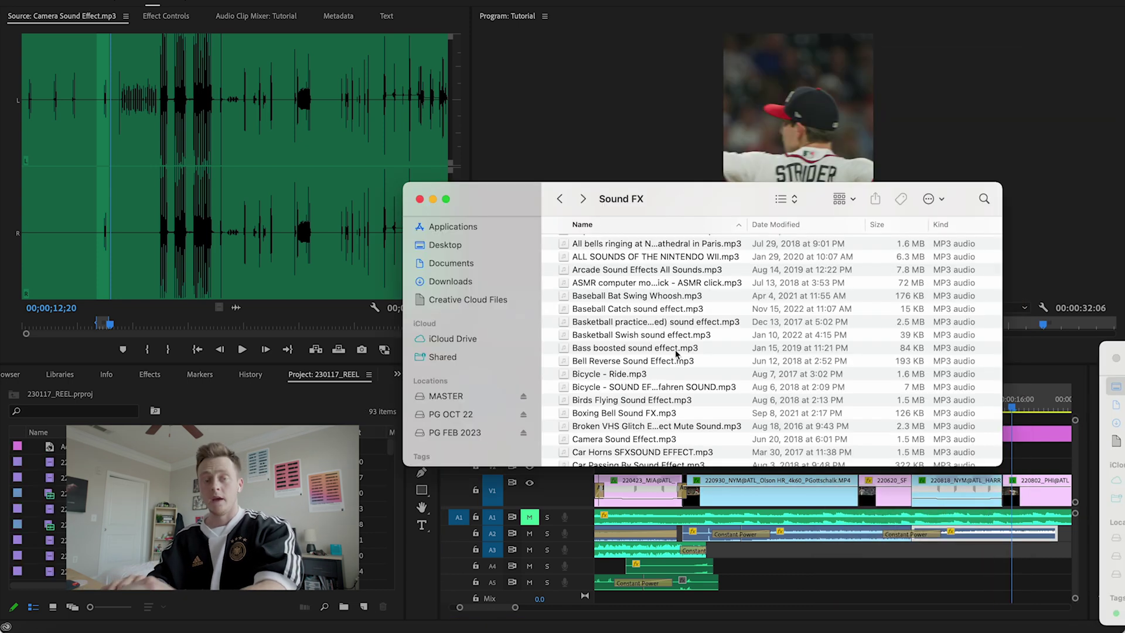
# - In Finder's Sound FX folder, find and preview the Baseball Player Slide Into Base.mp3 effect and import it into the project
pyautogui.scroll(-20, 675, 349)
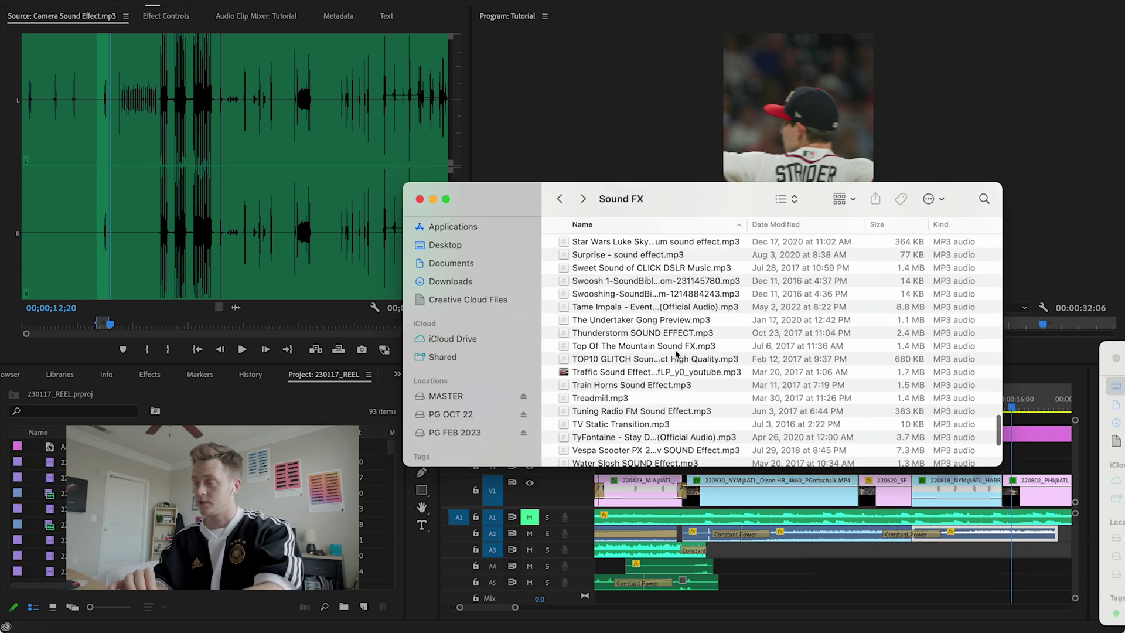
pyautogui.click(639, 375)
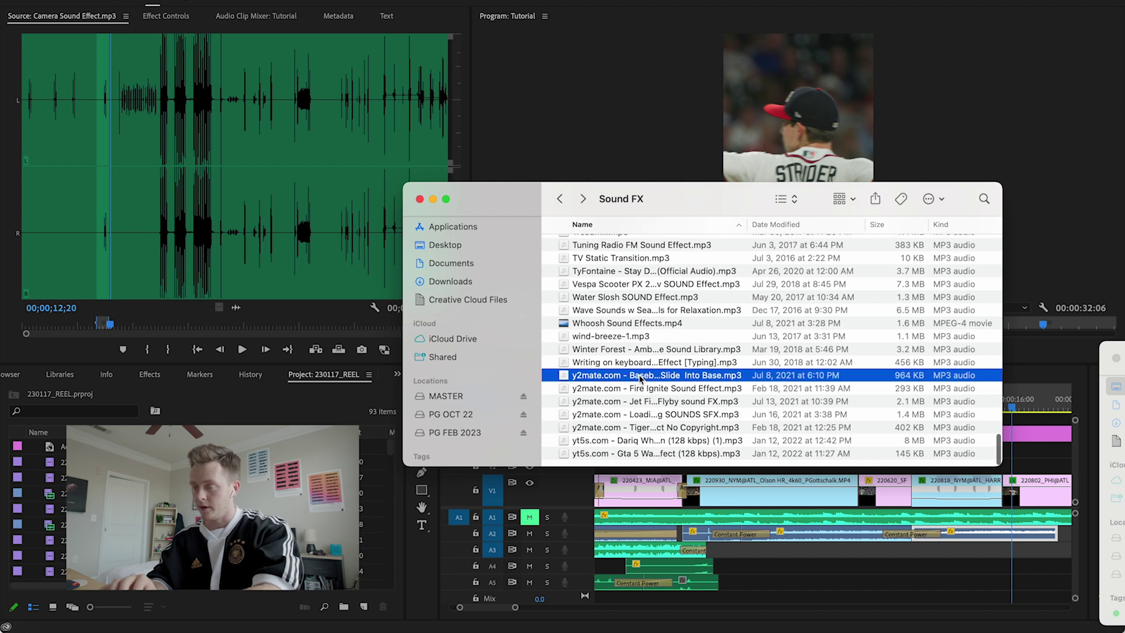
pyautogui.press('space')
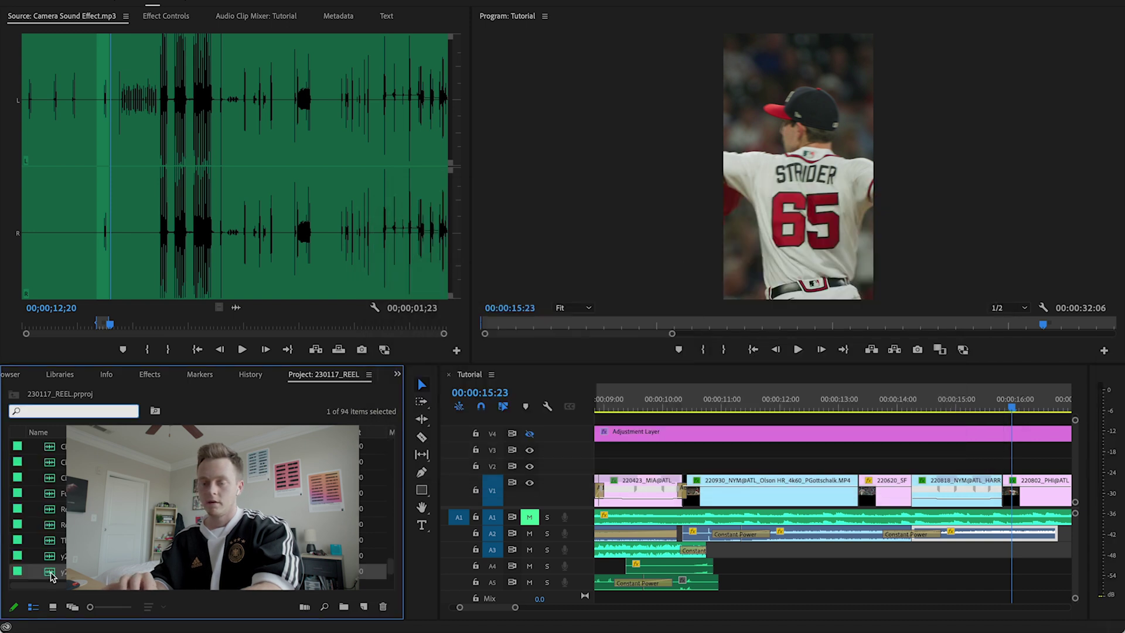
# - Mark the slide sound up to 00;00;02;04 and place it on A3, aligning its peak with the slide in the Harris clip
pyautogui.doubleClick(52, 574)
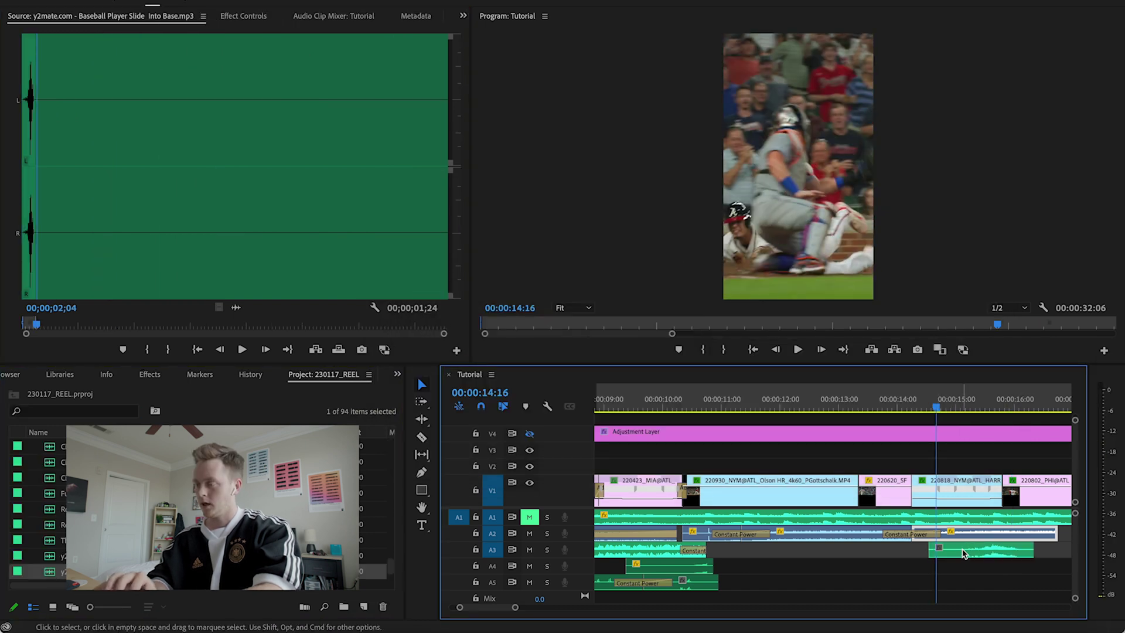
pyautogui.moveTo(963, 553); pyautogui.dragTo(916, 554)
pyautogui.press('=')
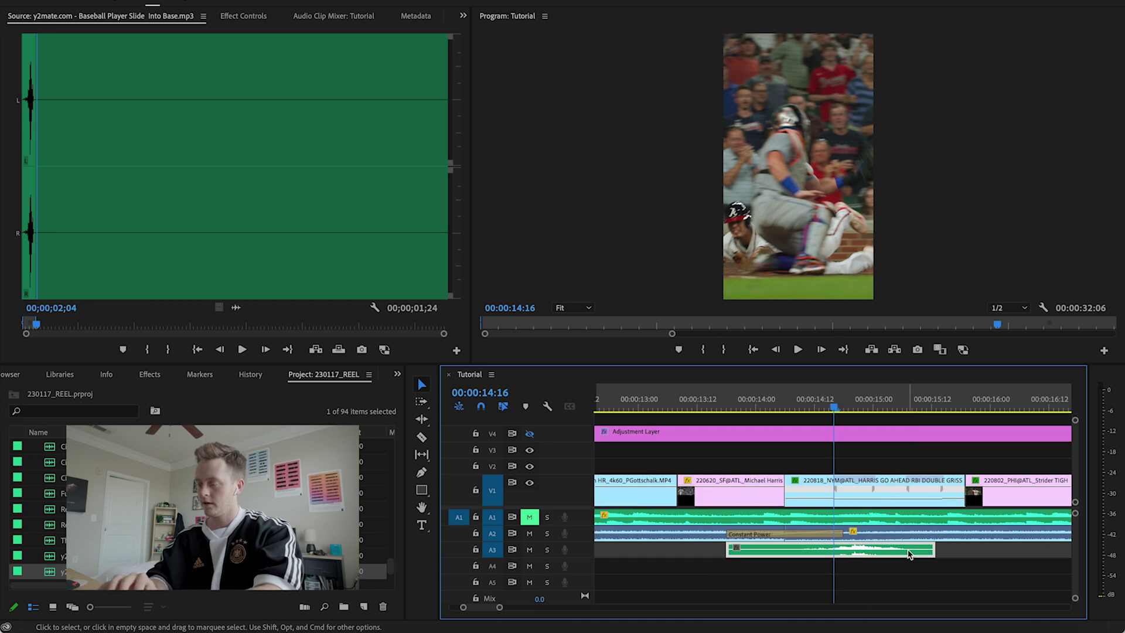
# - Adjust the audio gain of the slide sound on A3 and play the sequence through the slide
pyautogui.rightClick(910, 554)
pyautogui.click(897, 463)
pyautogui.press('Return')
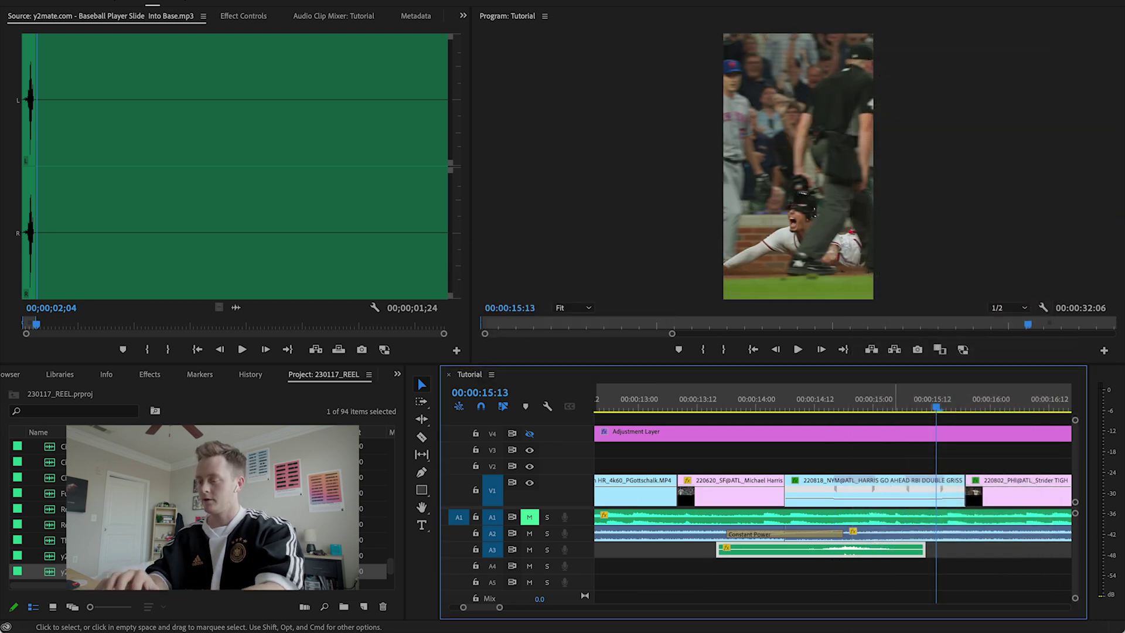
pyautogui.click(763, 410)
pyautogui.press('space')
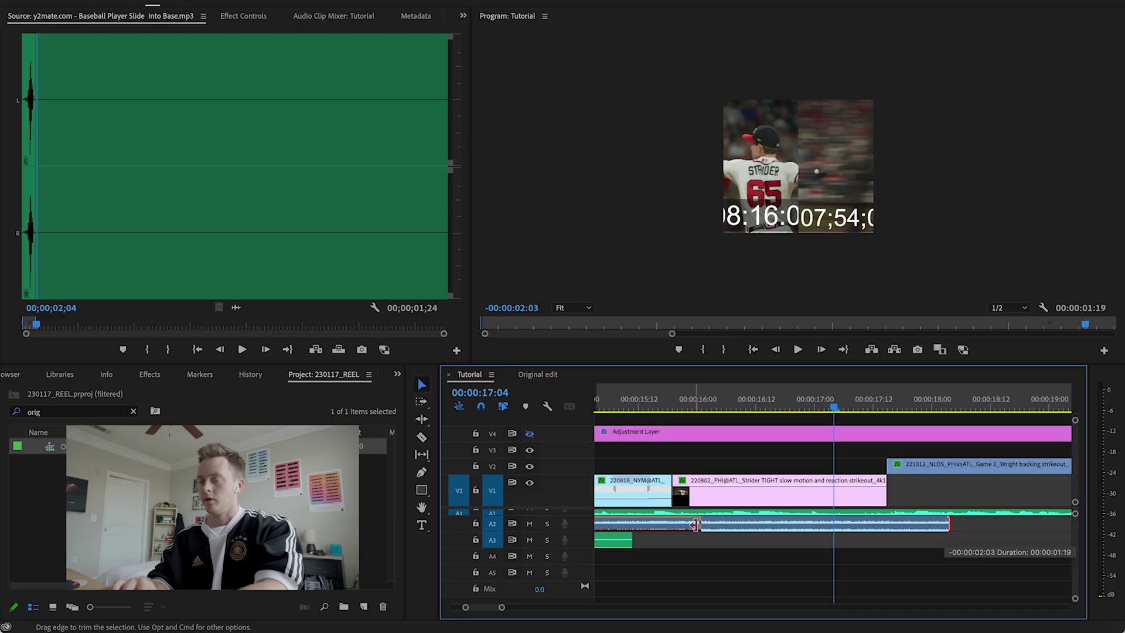
# - Trim the end of the Harris double audio on A2 to 00:00:17:14, matching the end of the Strider clip, and play on
pyautogui.moveTo(696, 523); pyautogui.dragTo(884, 526)
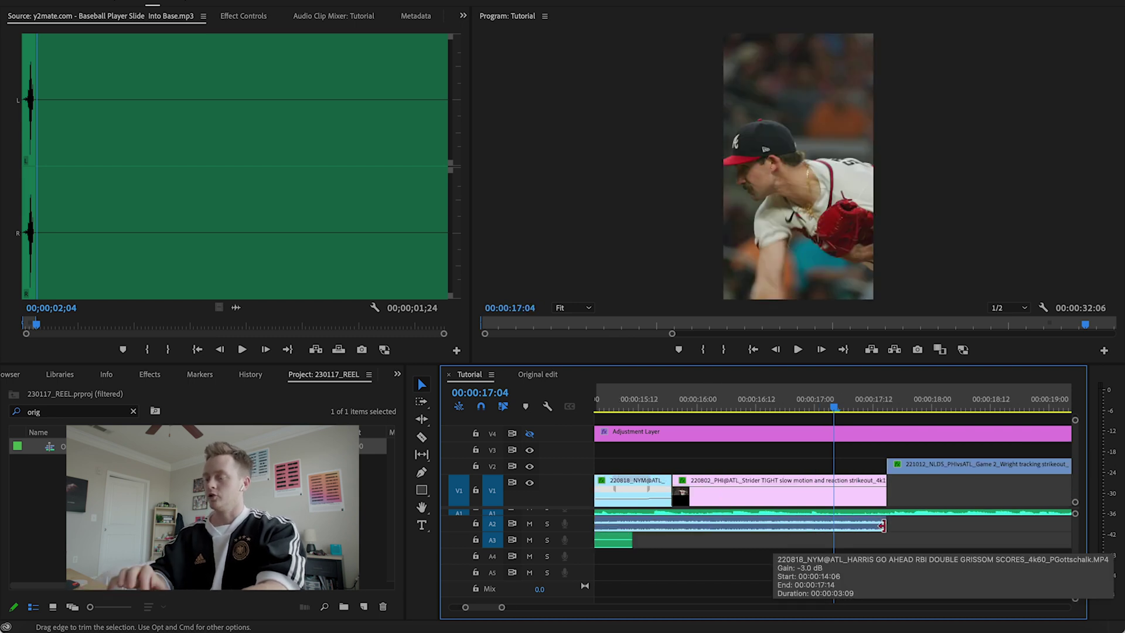
pyautogui.press('space')
pyautogui.scroll(1, 574, 539)
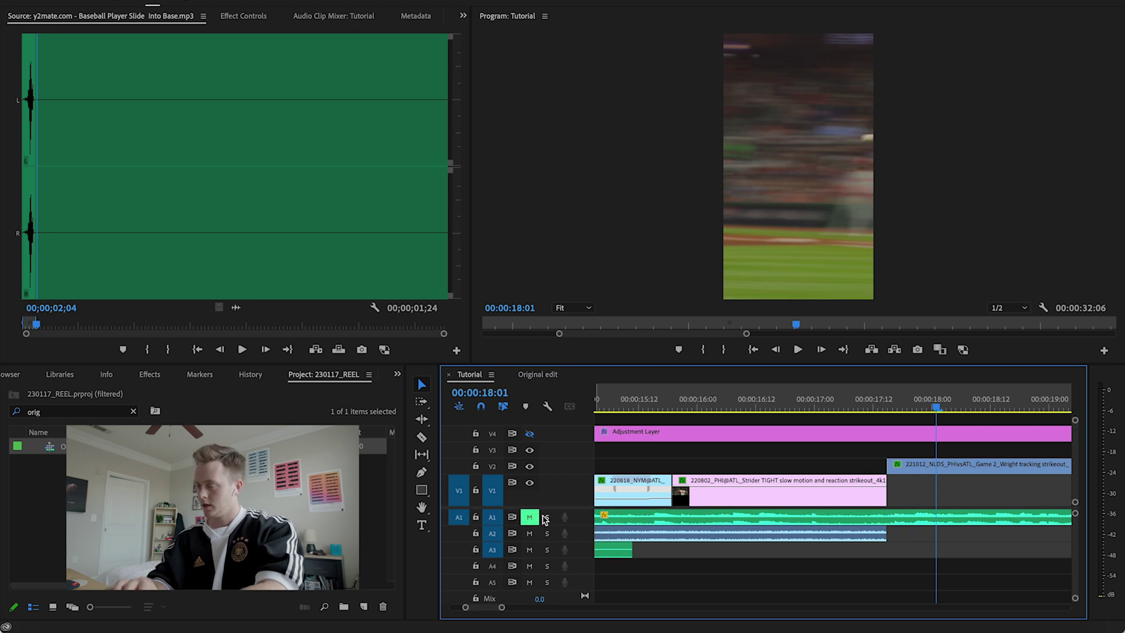
# - Place the Wright tracking strikeout clip's audio on A2 beneath its video and apply the default transition where it meets the Harris audio
pyautogui.press('-')
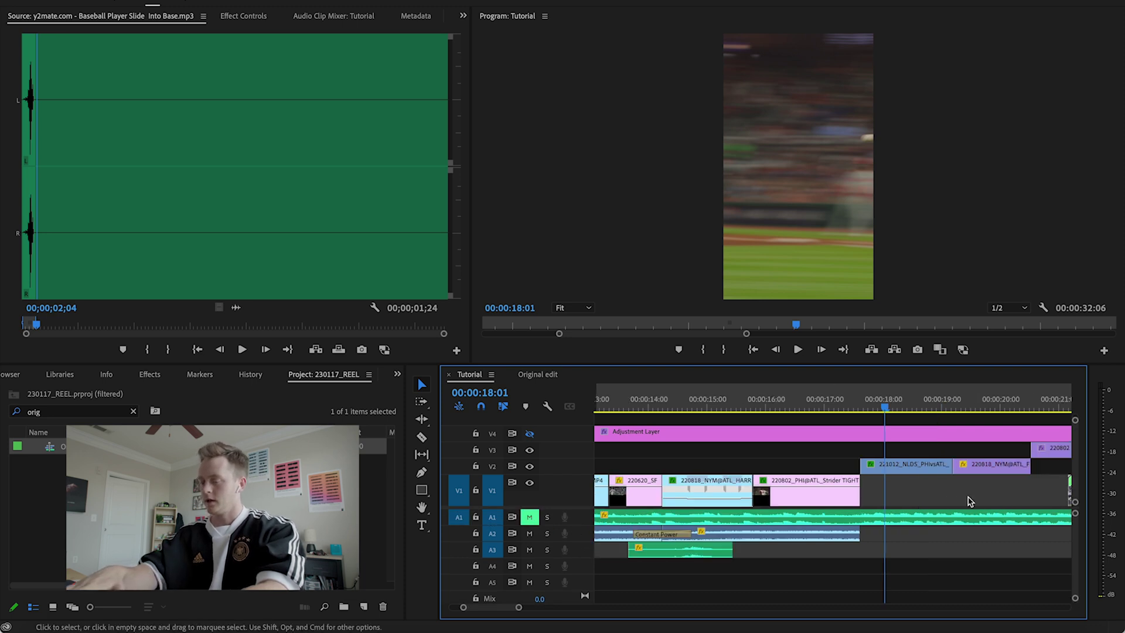
pyautogui.doubleClick(916, 474)
pyautogui.moveTo(982, 527); pyautogui.dragTo(860, 540)
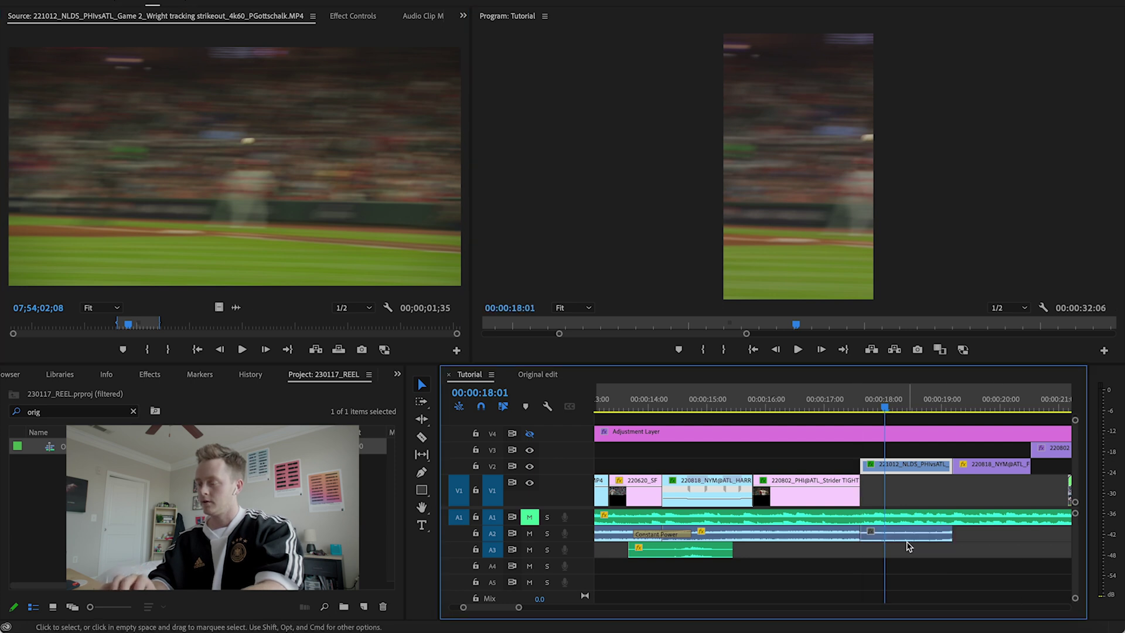
pyautogui.rightClick(857, 530)
pyautogui.click(918, 608)
pyautogui.click(835, 400)
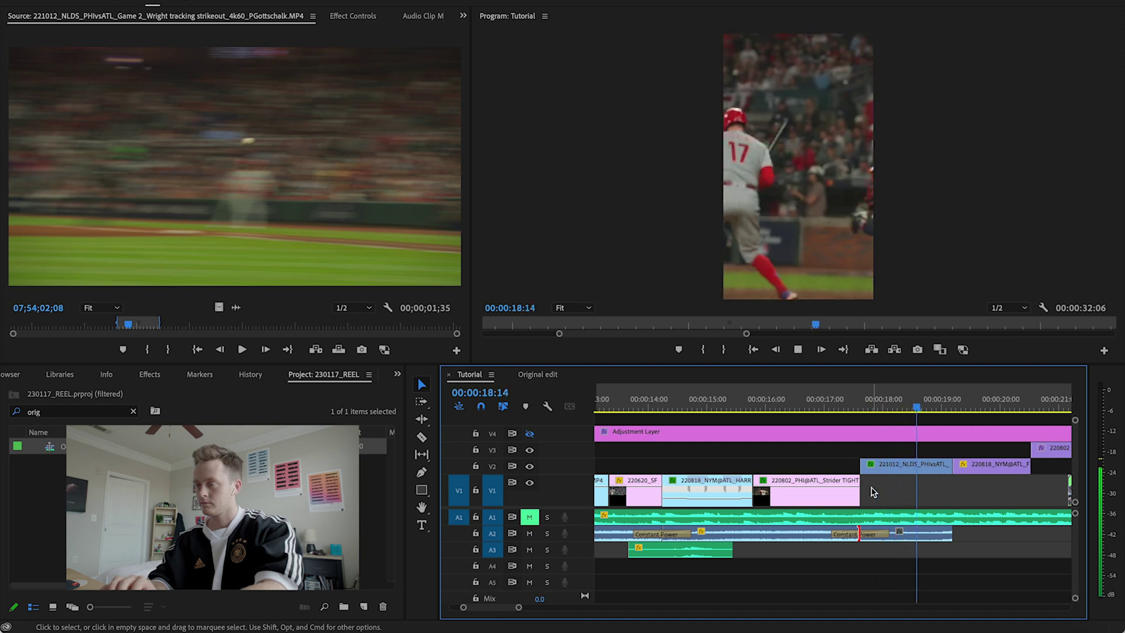
# - Extend the Wright strikeout audio on A2 to the end of the following V2 clip and split it at about 00:00:19:00
pyautogui.moveTo(951, 534); pyautogui.dragTo(1022, 534)
pyautogui.press('c')
# - Adjust the gain of the second part of the Wright strikeout audio by -5 dB and apply the default transition at the split
pyautogui.rightClick(967, 538)
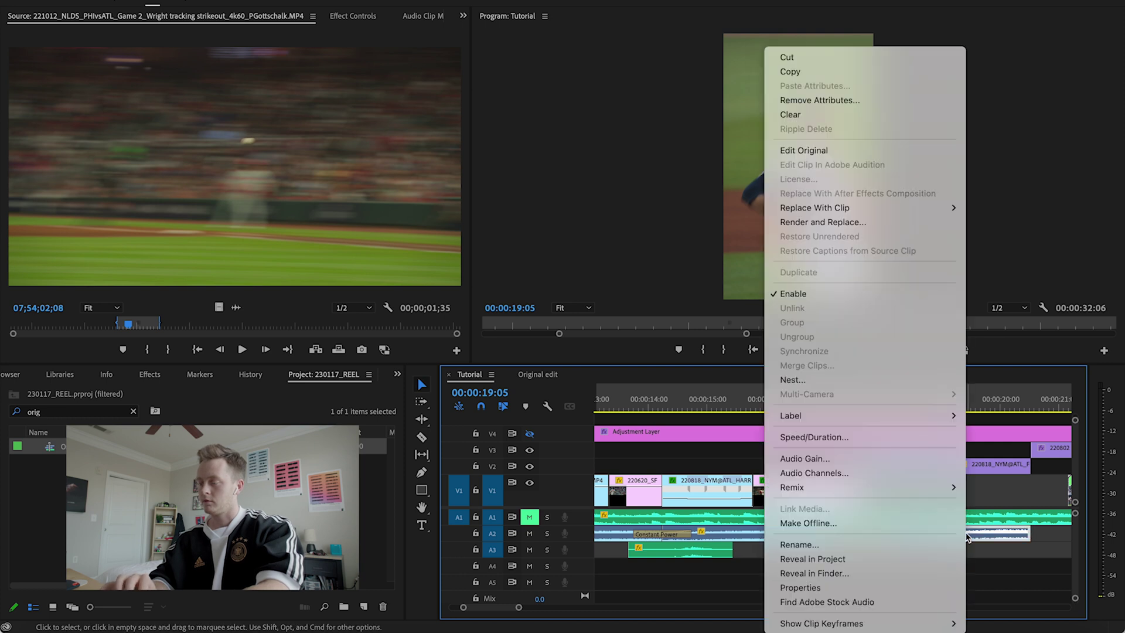
pyautogui.click(844, 462)
pyautogui.write('-')
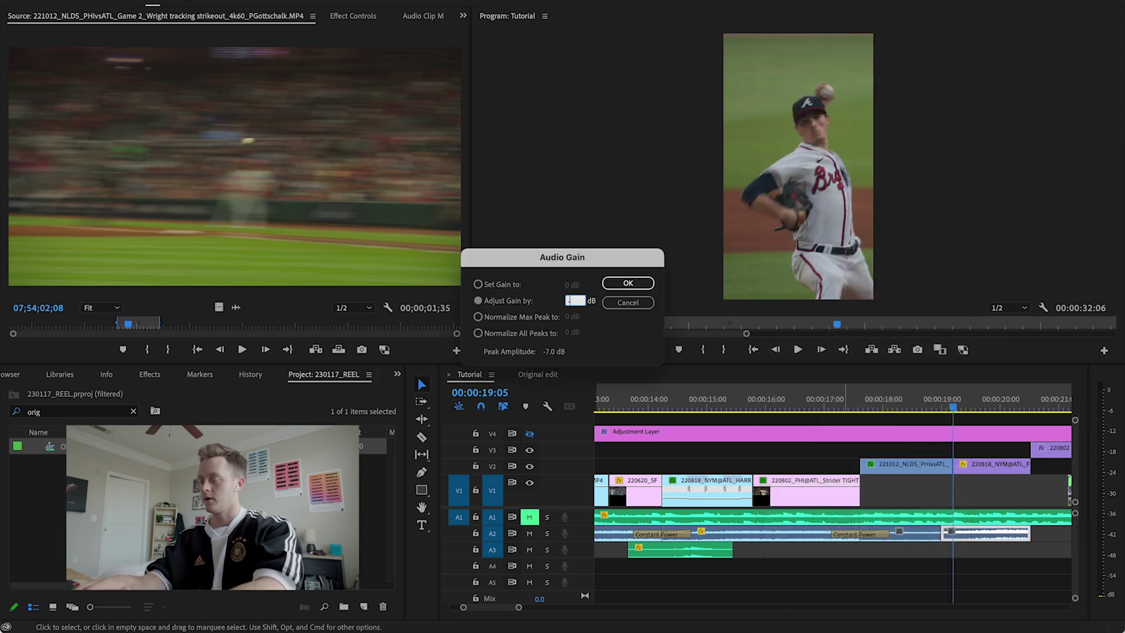
pyautogui.write('5')
pyautogui.press('Return')
pyautogui.rightClick(947, 539)
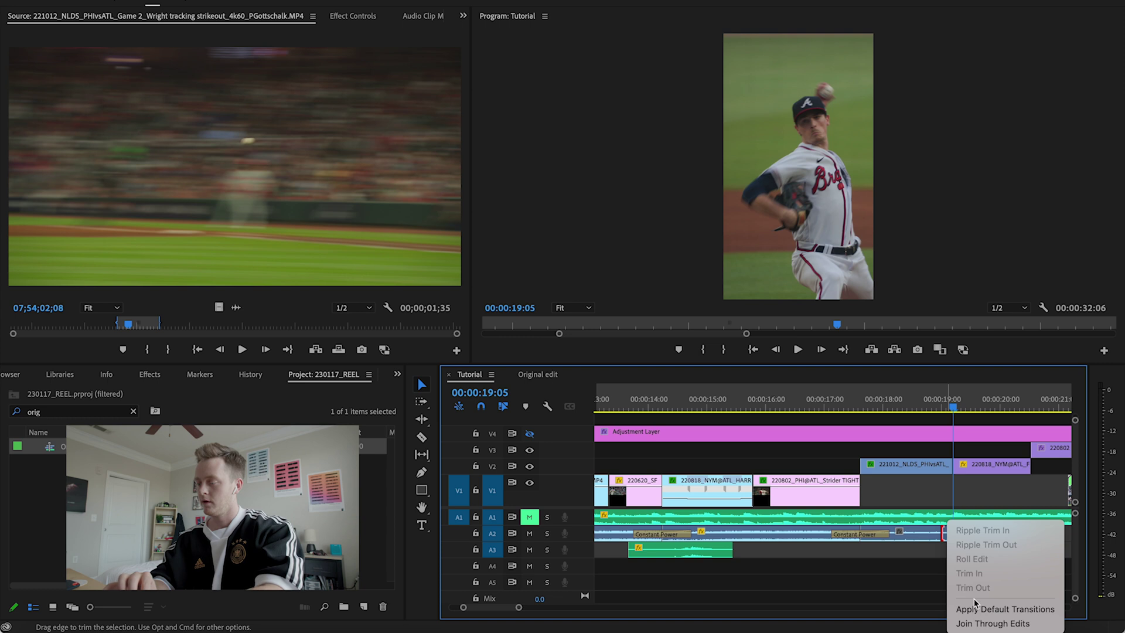
pyautogui.click(985, 603)
# - Set the playhead to the catch at 00:00:18:15, search the project for "catch", and open Baseball Catch sound effect.mp3 as the source
pyautogui.click(921, 402)
pyautogui.hotkey('shift', 'f')
pyautogui.write('ccatch')
pyautogui.doubleClick(47, 466)
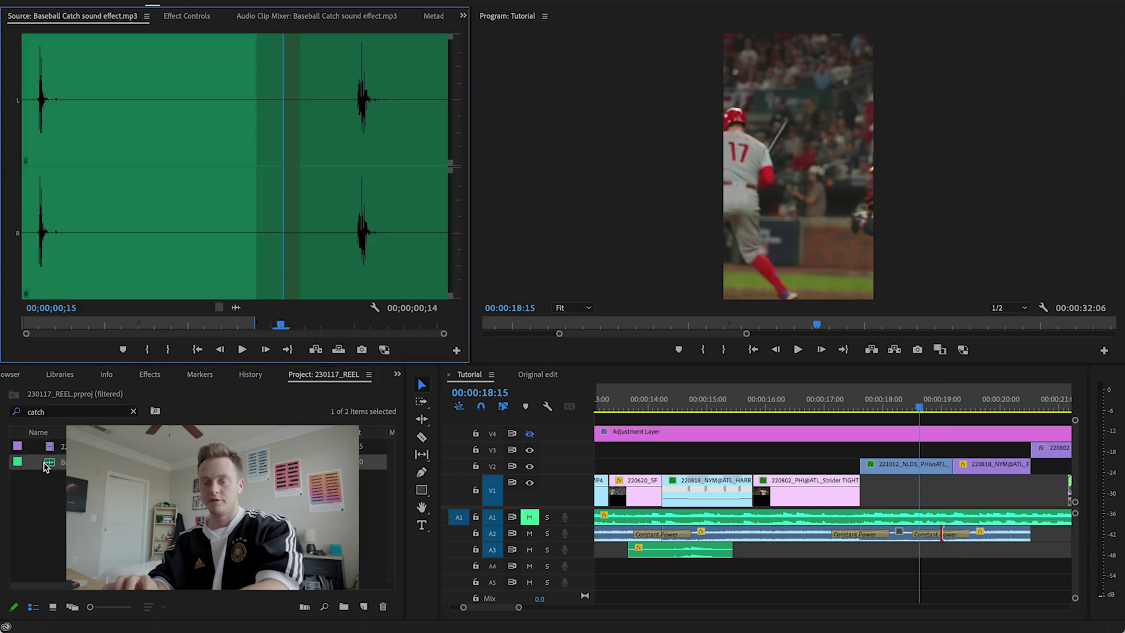
# - Mark the second hit of the baseball catch sound and place it on A3 at about 00:00:18:15 beneath the Wright strikeout clip
pyautogui.moveTo(54, 327); pyautogui.dragTo(273, 328)
pyautogui.press('space')
pyautogui.press('i')
pyautogui.moveTo(235, 307); pyautogui.dragTo(921, 548)
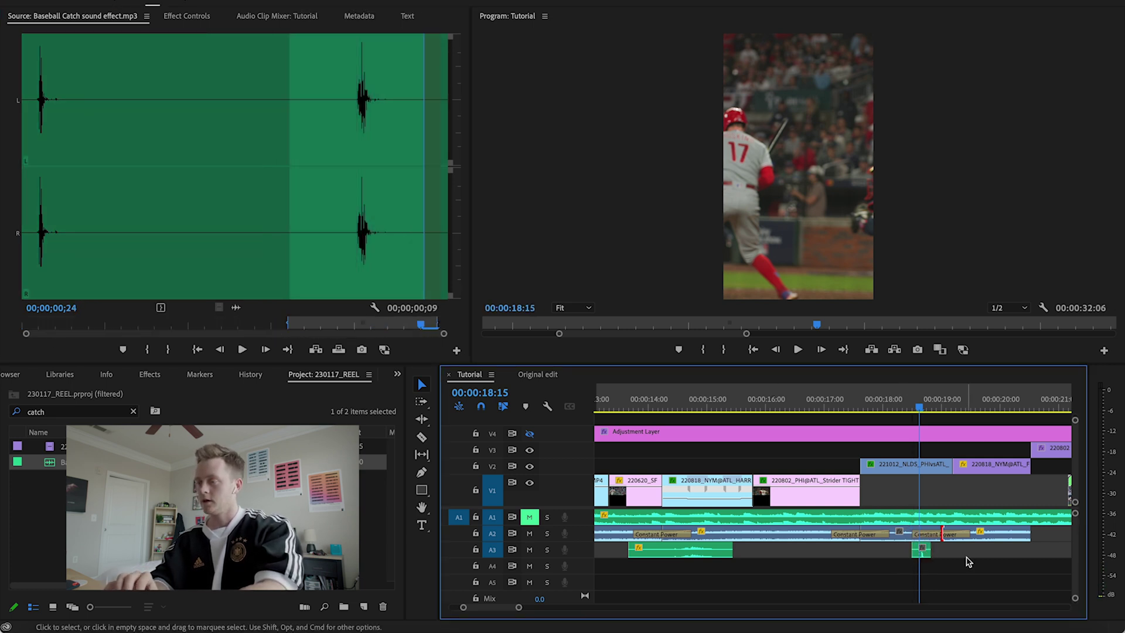
# - Move the baseball catch sound on A3 earlier so it starts at about 00:00:18:05, and play back the pitch
pyautogui.press('Left')
pyautogui.press('Left')
pyautogui.press('Left')
pyautogui.press('Left')
pyautogui.press('Left')
pyautogui.press('Left')
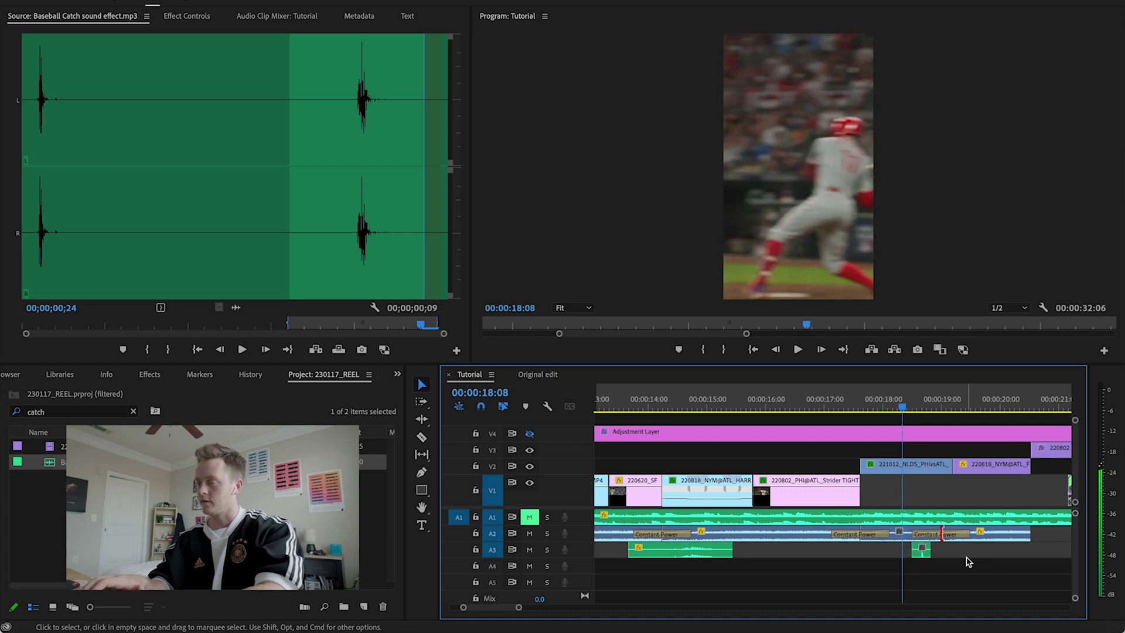
pyautogui.press('=')
pyautogui.press('=')
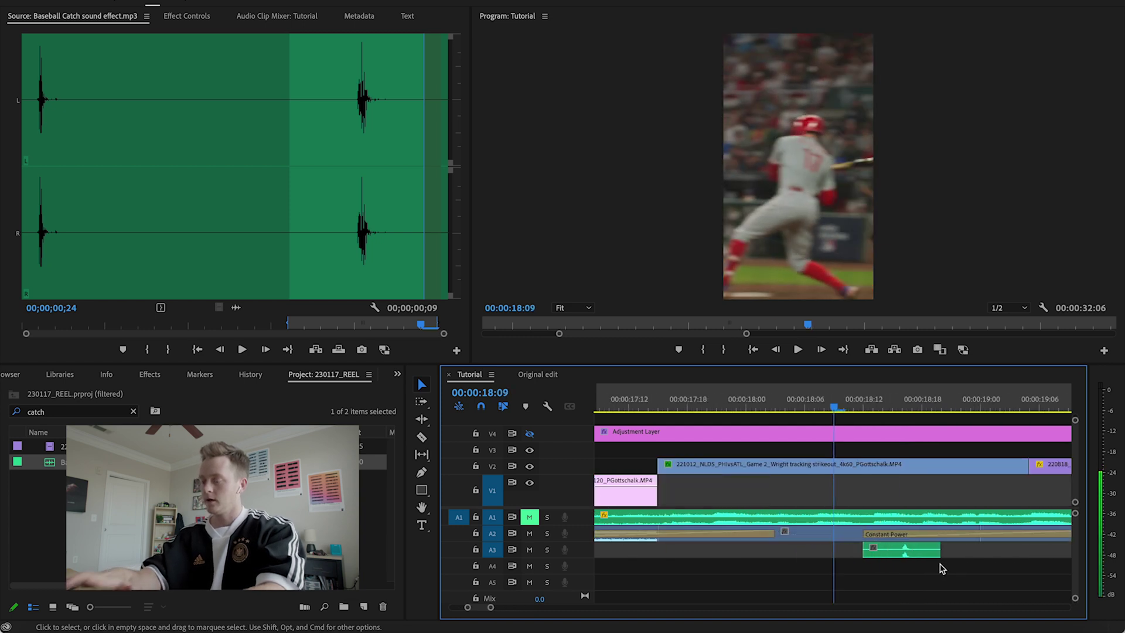
pyautogui.moveTo(925, 551); pyautogui.dragTo(846, 552)
pyautogui.click(692, 398)
pyautogui.press('space')
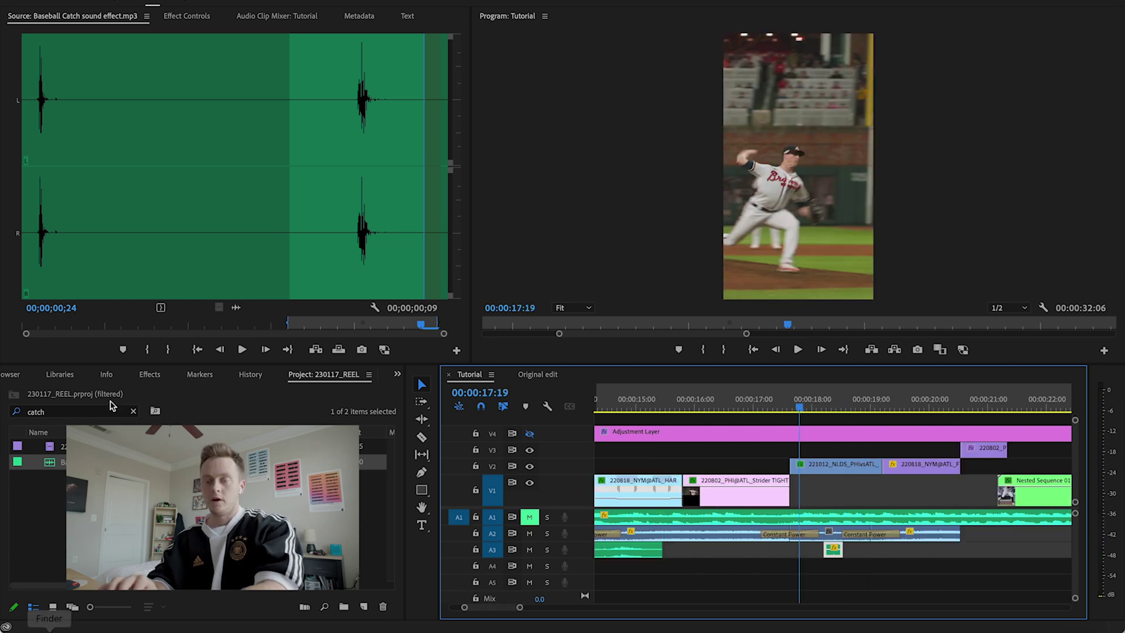
# - Search the project for "swi", mark the start of Epic_Swishes_Simple_04.wav, and place it on A4 at the start of the Wright strikeout clip
pyautogui.click(133, 411)
pyautogui.click(115, 412)
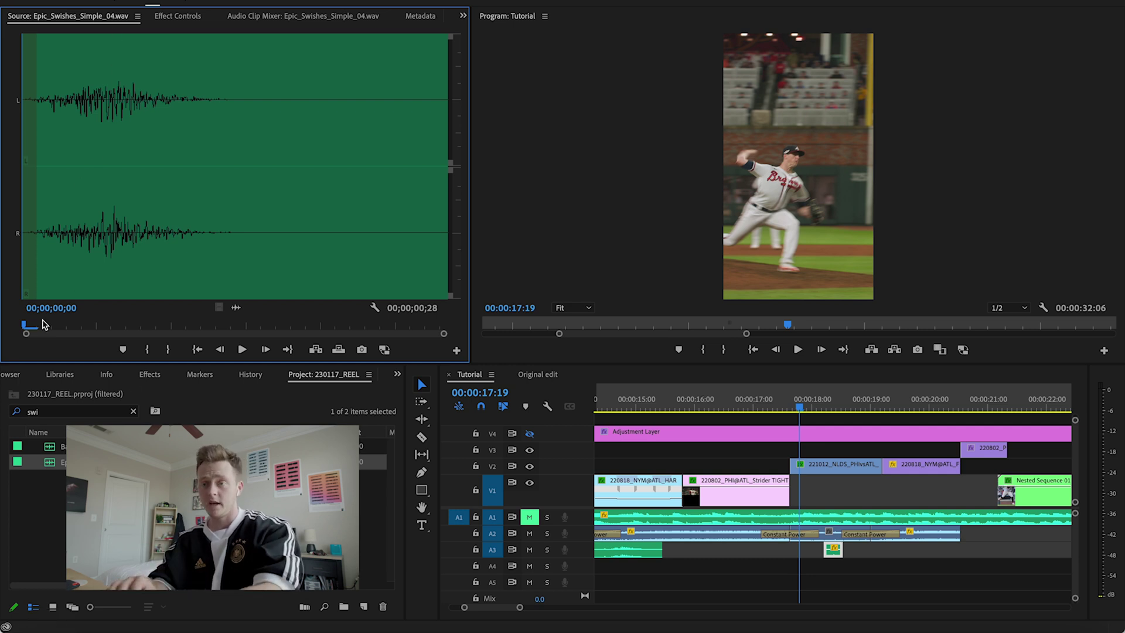
pyautogui.press('space')
pyautogui.press('o')
pyautogui.moveTo(236, 307); pyautogui.dragTo(789, 566)
pyautogui.press('=')
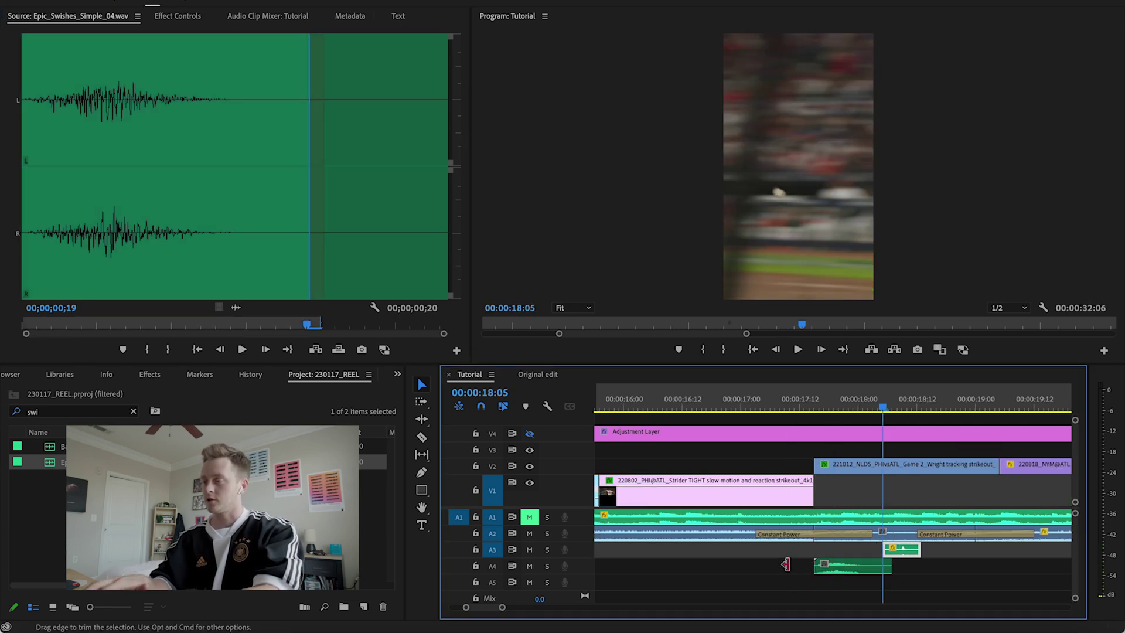
# - Shift the swish on A4 to start at about 00:00:17:20 and adjust its gain by -5 dB
pyautogui.click(824, 409)
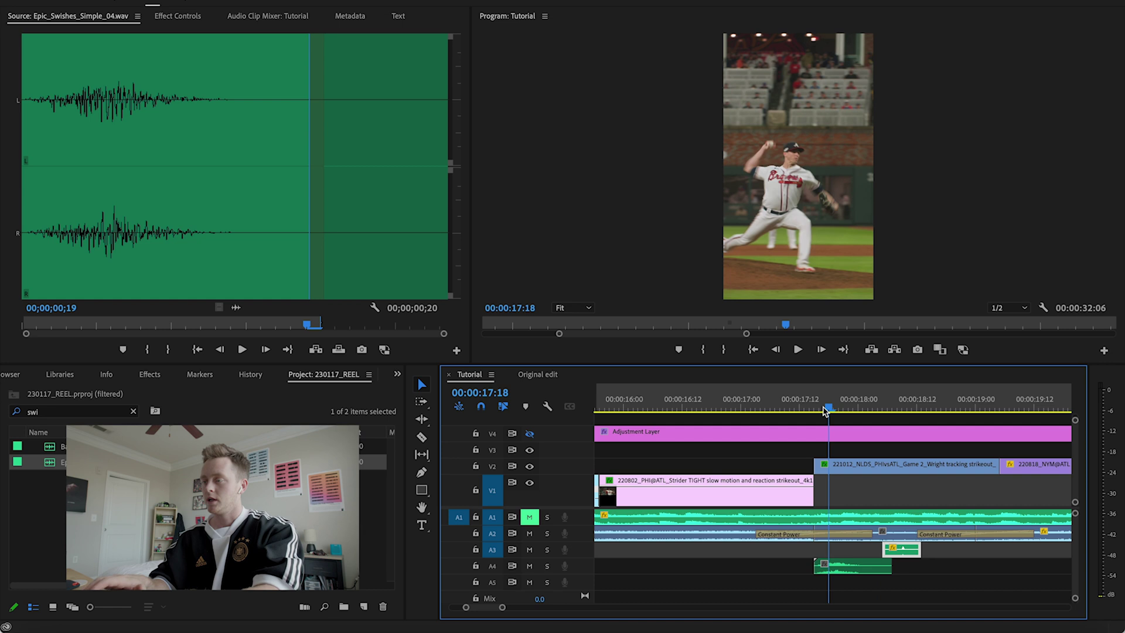
pyautogui.press('Right')
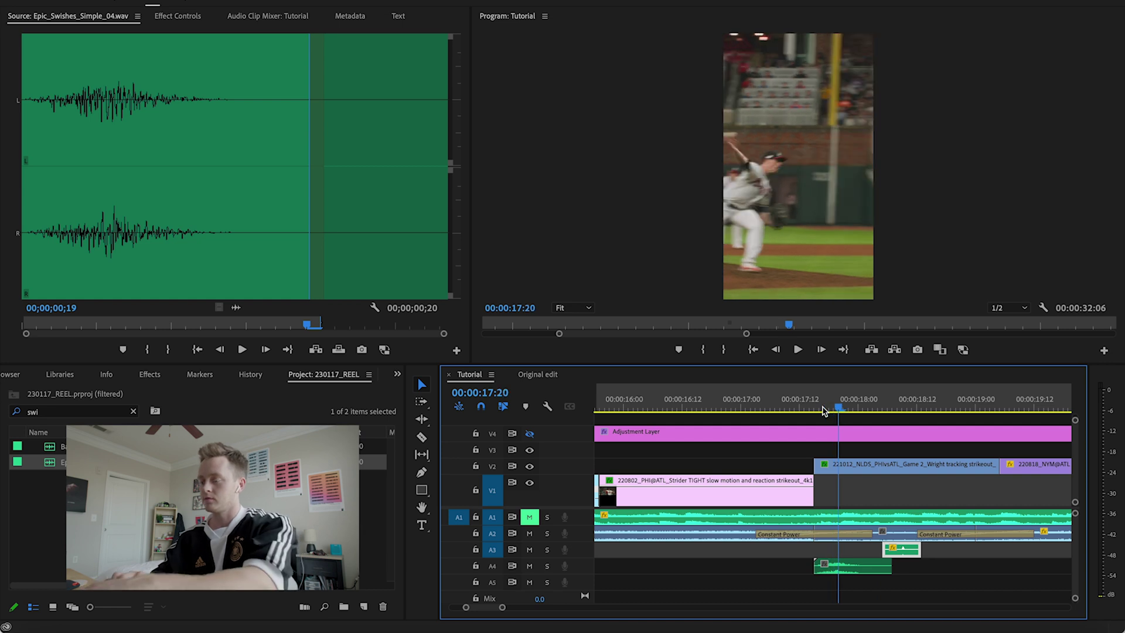
pyautogui.press('=')
pyautogui.press('=')
pyautogui.moveTo(849, 570); pyautogui.dragTo(927, 574)
pyautogui.rightClick(795, 566)
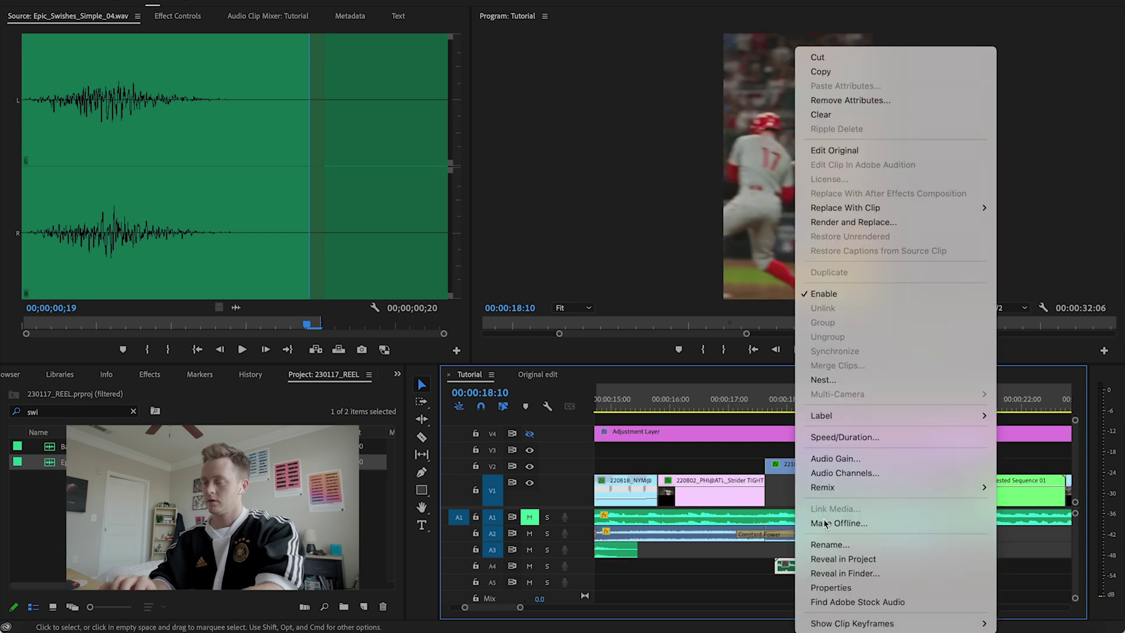
pyautogui.click(838, 459)
pyautogui.write('-5')
pyautogui.press('Return')
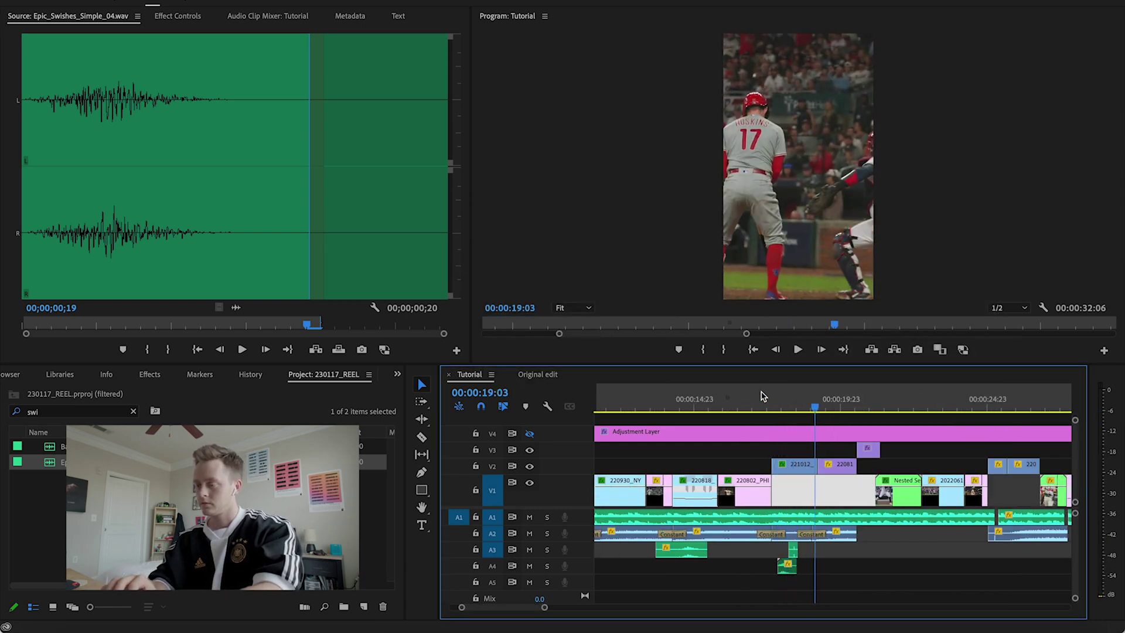
pyautogui.click(819, 503)
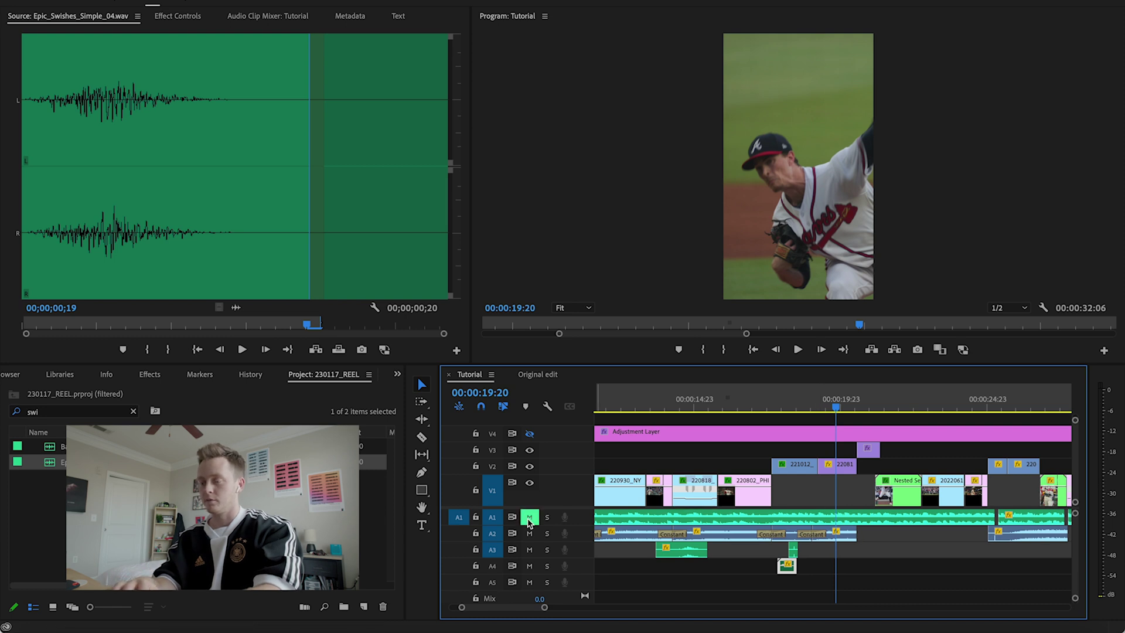
# - Extend the end of the A2 game audio to about 00:00:22:00, beneath Nested Sequence 01
pyautogui.moveTo(883, 536); pyautogui.dragTo(966, 538)
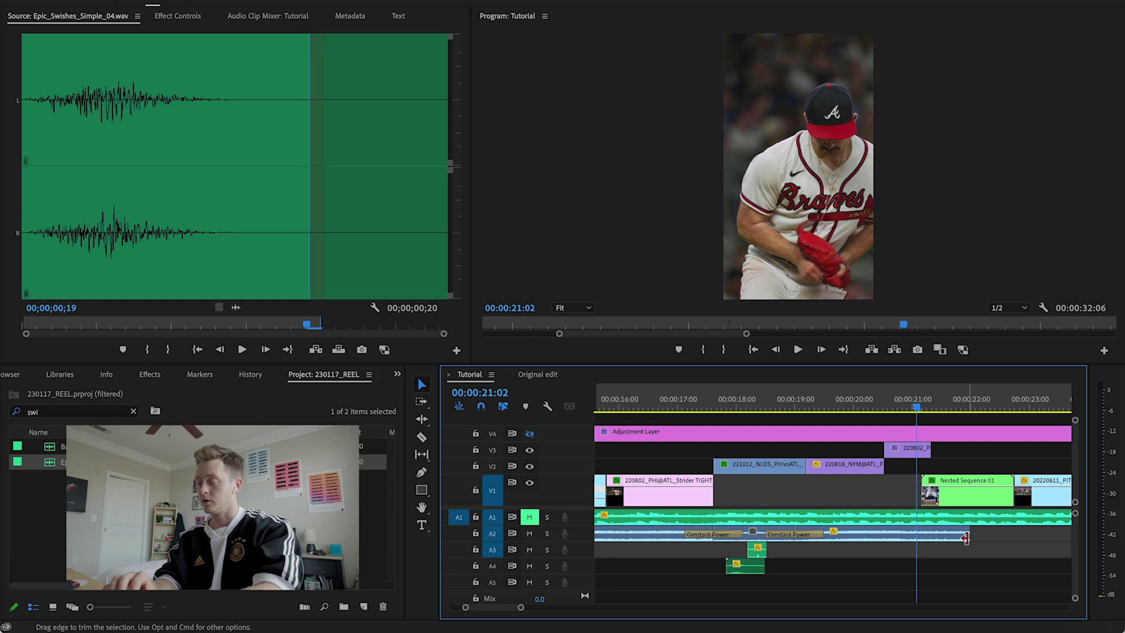
pyautogui.rightClick(966, 538)
pyautogui.click(952, 540)
pyautogui.click(967, 537)
# - Open Nested Sequence 01 and play through its contents from the beginning
pyautogui.click(957, 411)
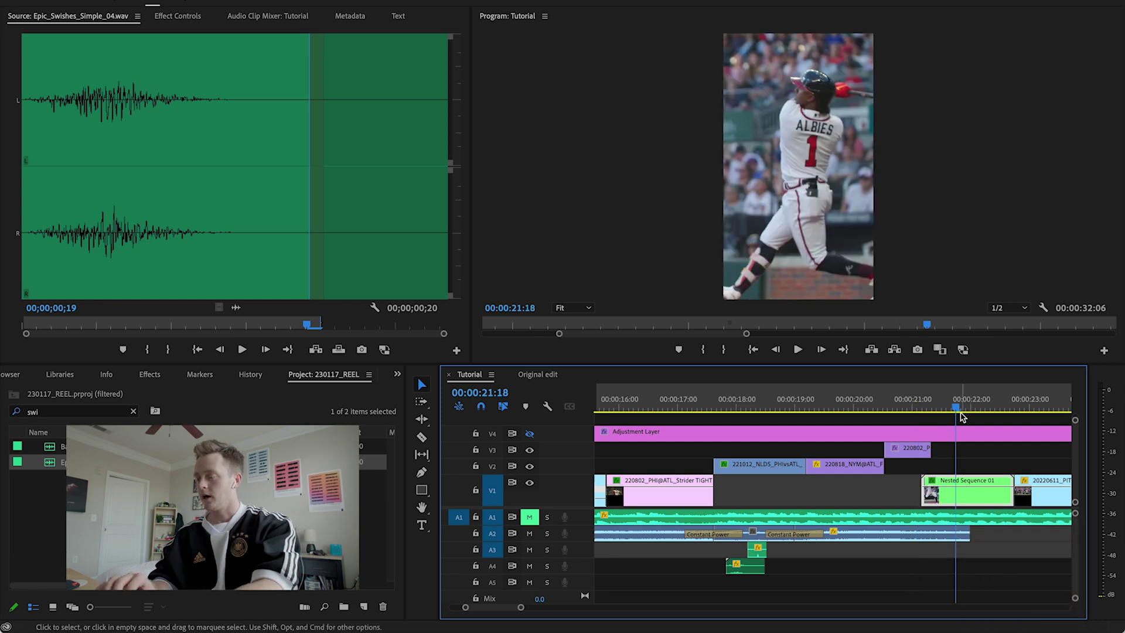
pyautogui.doubleClick(961, 493)
pyautogui.moveTo(601, 400); pyautogui.dragTo(610, 401)
pyautogui.press('space')
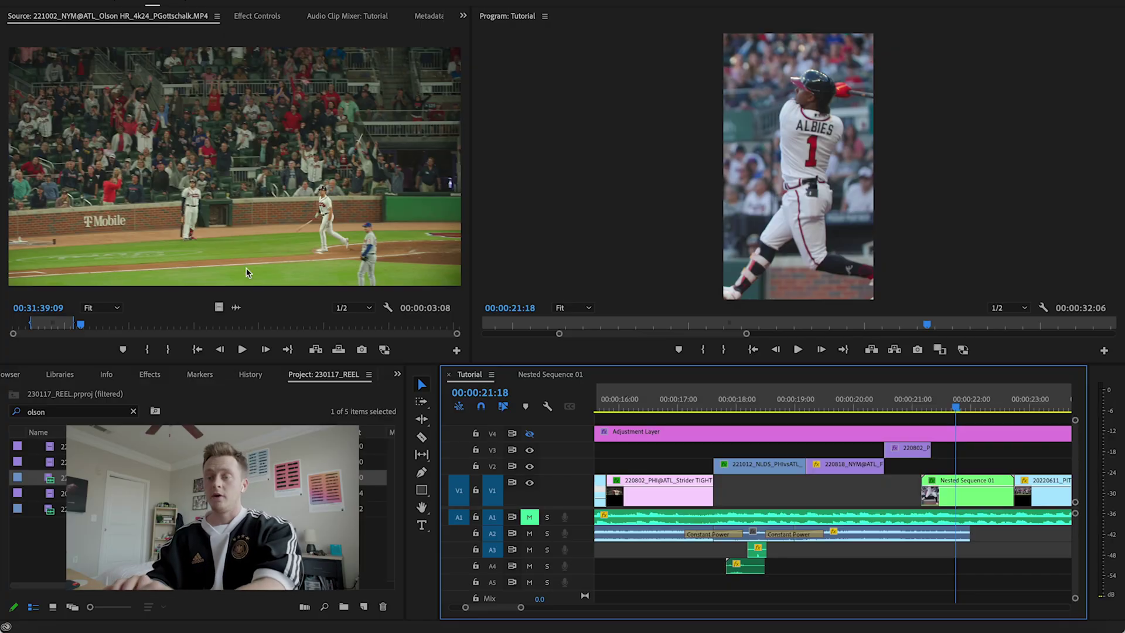
pyautogui.moveTo(235, 309); pyautogui.dragTo(872, 550)
pyautogui.hscroll(3, 871, 551)
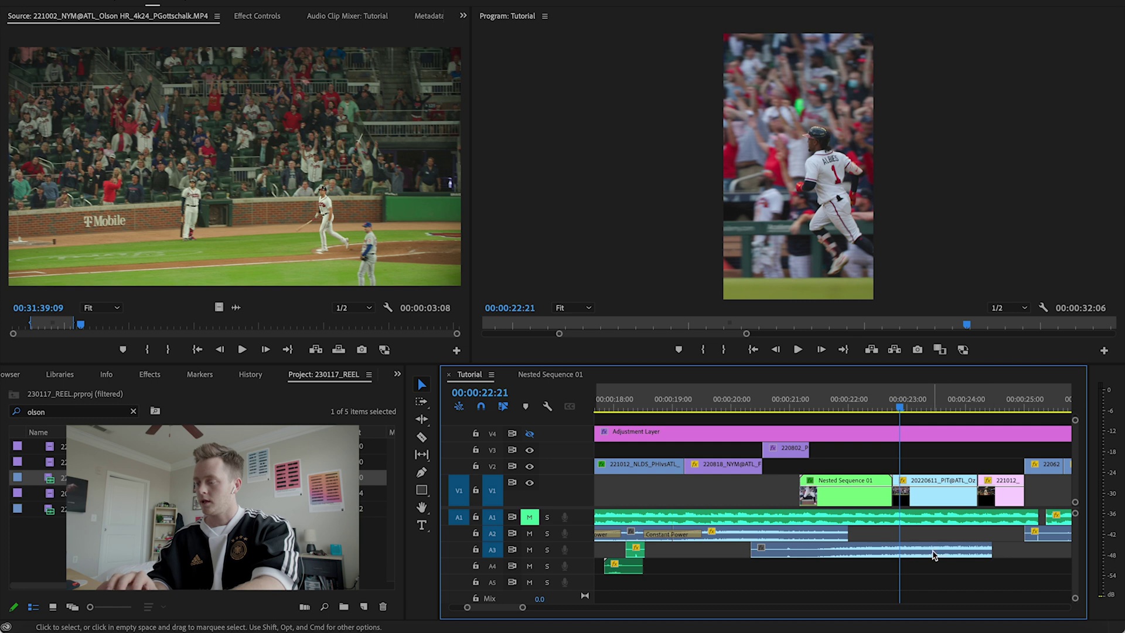
pyautogui.click(933, 551)
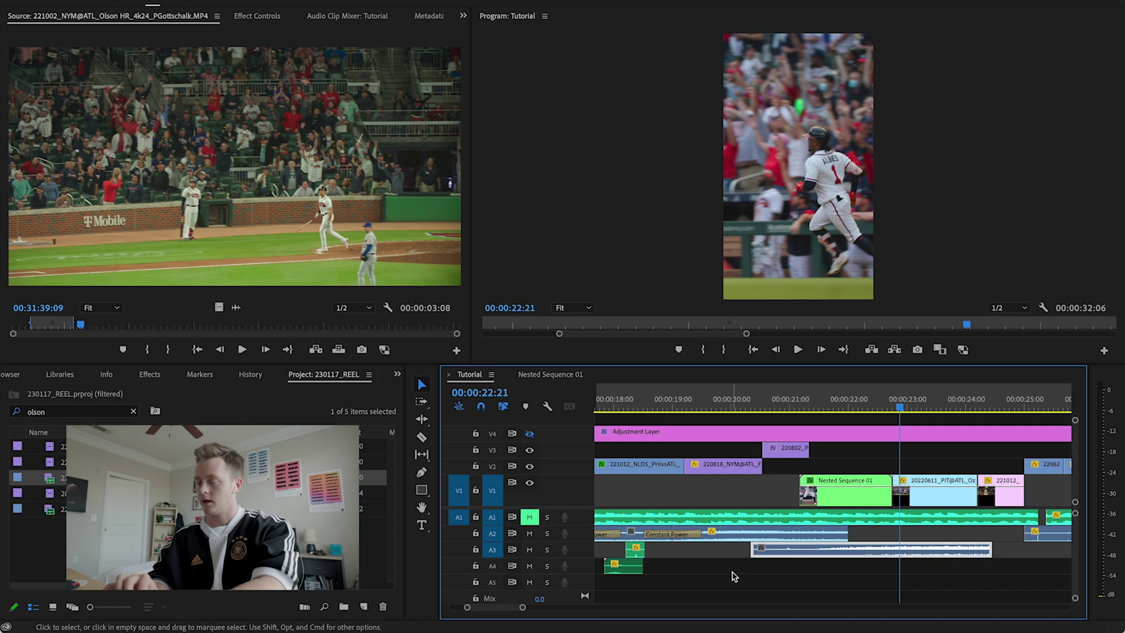
pyautogui.moveTo(753, 548); pyautogui.dragTo(777, 548)
pyautogui.click(801, 405)
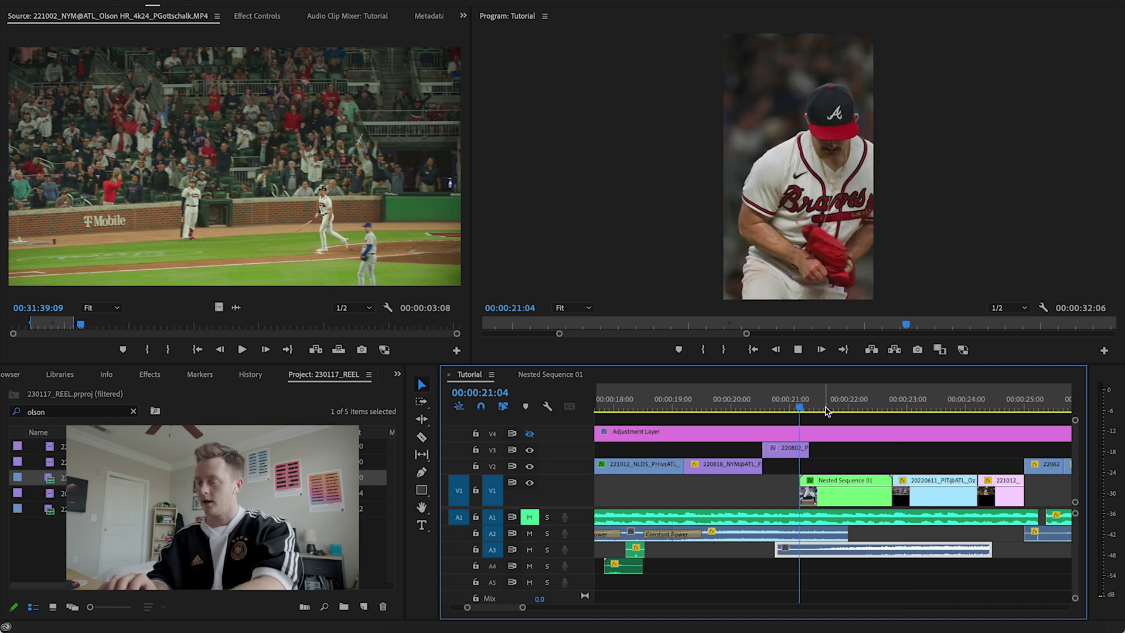
pyautogui.click(828, 408)
pyautogui.click(134, 411)
pyautogui.click(89, 416)
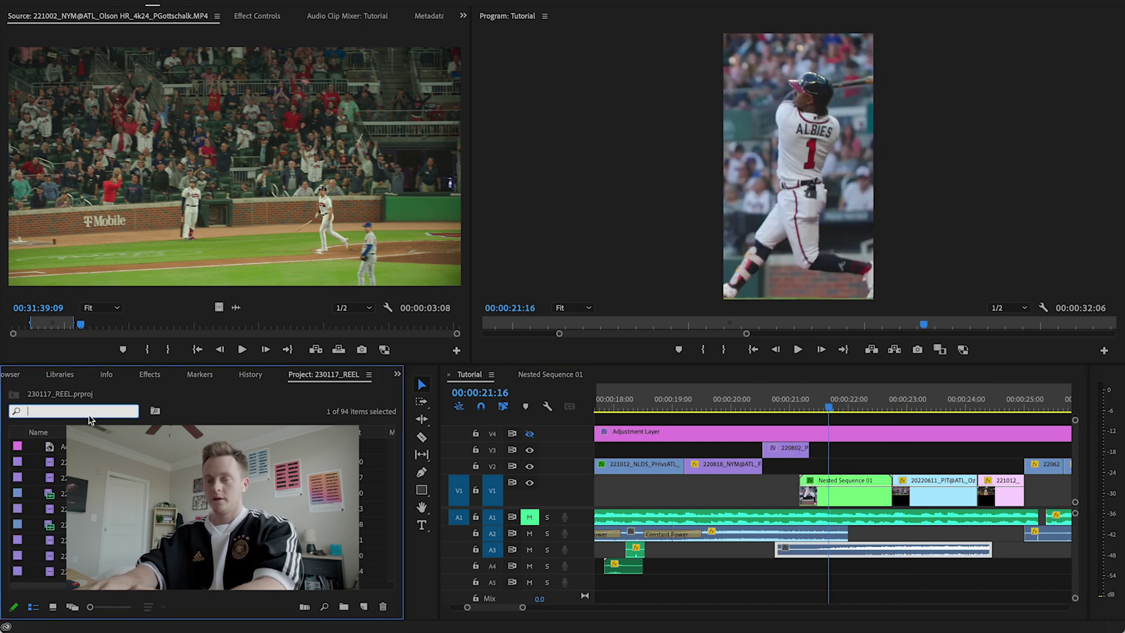
pyautogui.write('olson')
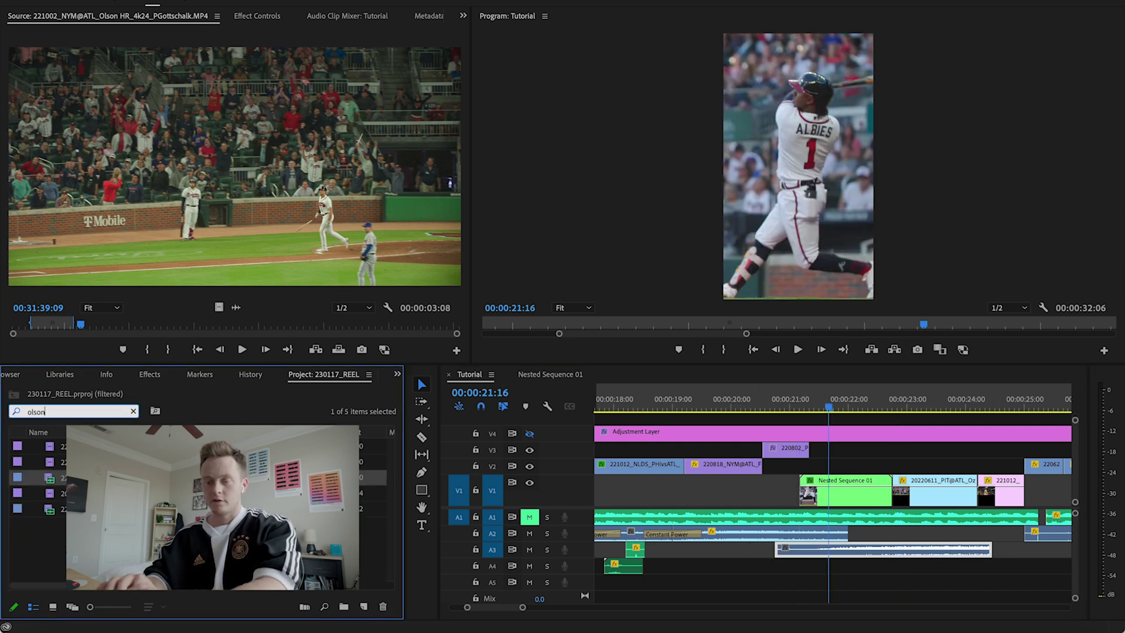
pyautogui.doubleClick(50, 511)
pyautogui.click(43, 326)
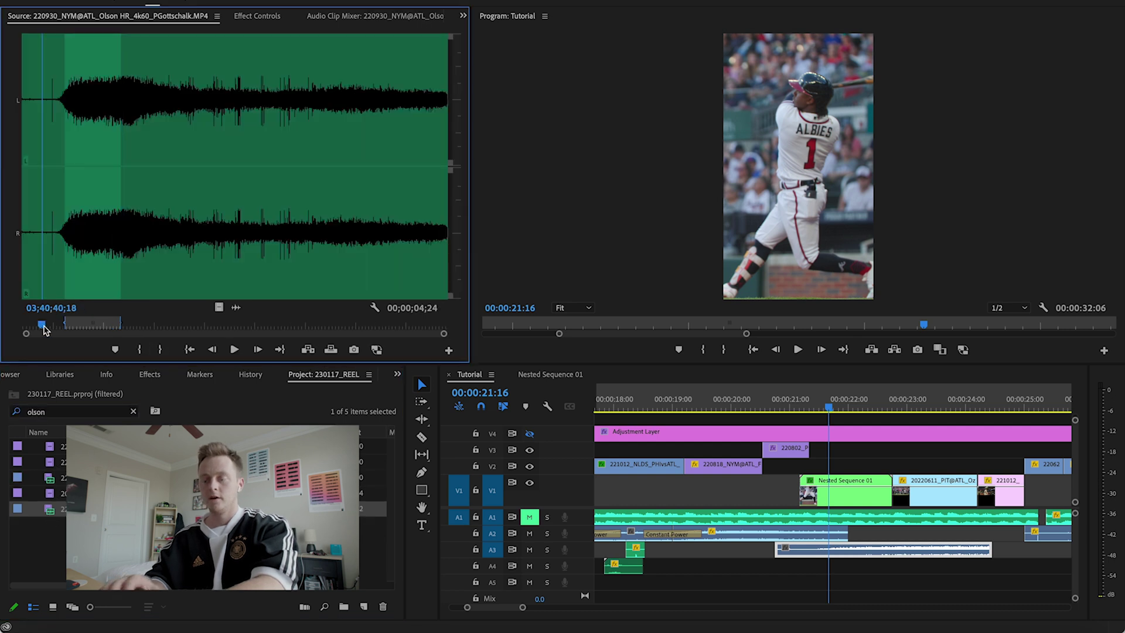
# - Mark the bat hit from 03;40;40;18 to 03;40;41;44 and place its audio on A4 at the start of Nested Sequence 01
pyautogui.press('i')
pyautogui.press('space')
pyautogui.press('o')
pyautogui.press('space')
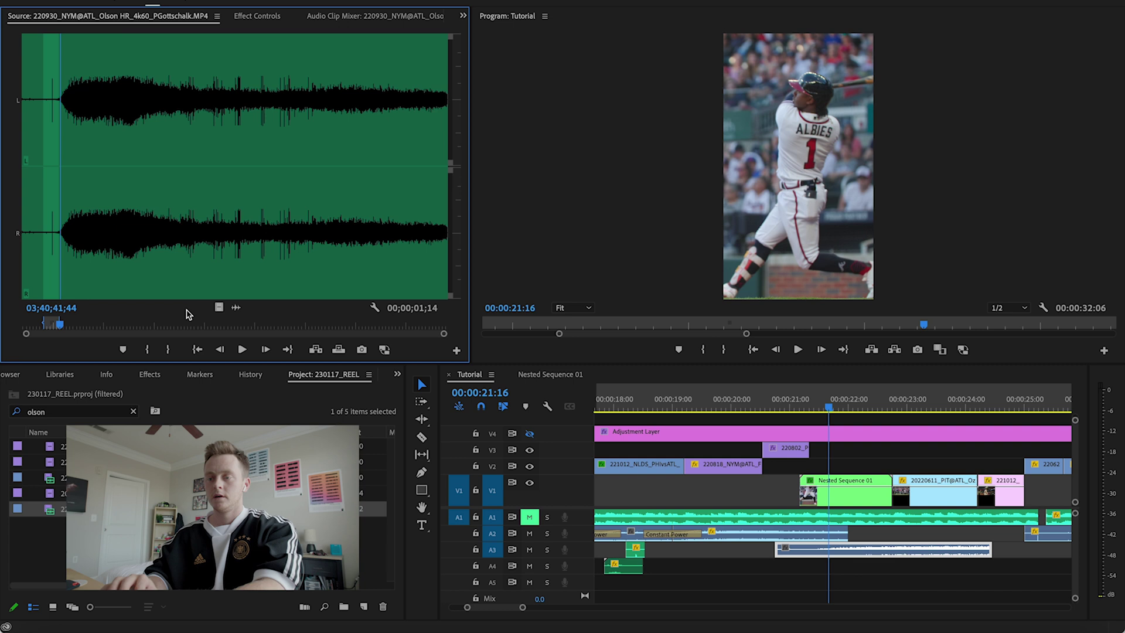
pyautogui.moveTo(237, 304); pyautogui.dragTo(821, 566)
# - Align the bat hit on A4 with the swing's contact at about 00:00:21:10, keeping the clip's start at Nested Sequence 01
pyautogui.moveTo(819, 412); pyautogui.dragTo(815, 410)
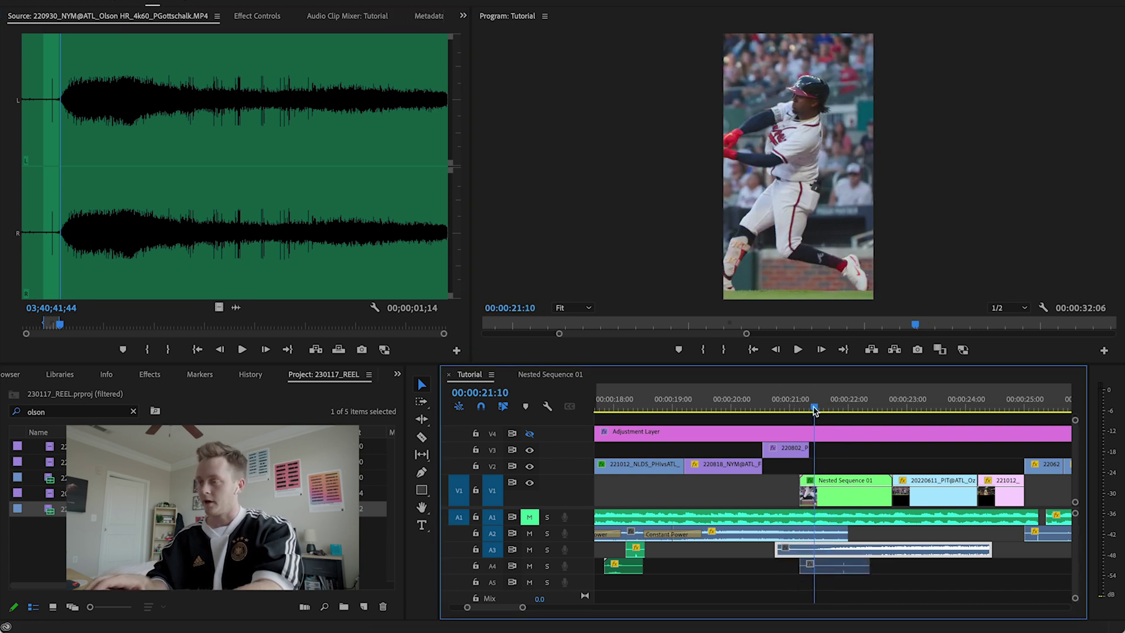
pyautogui.click(932, 594)
pyautogui.press('=')
pyautogui.press('=')
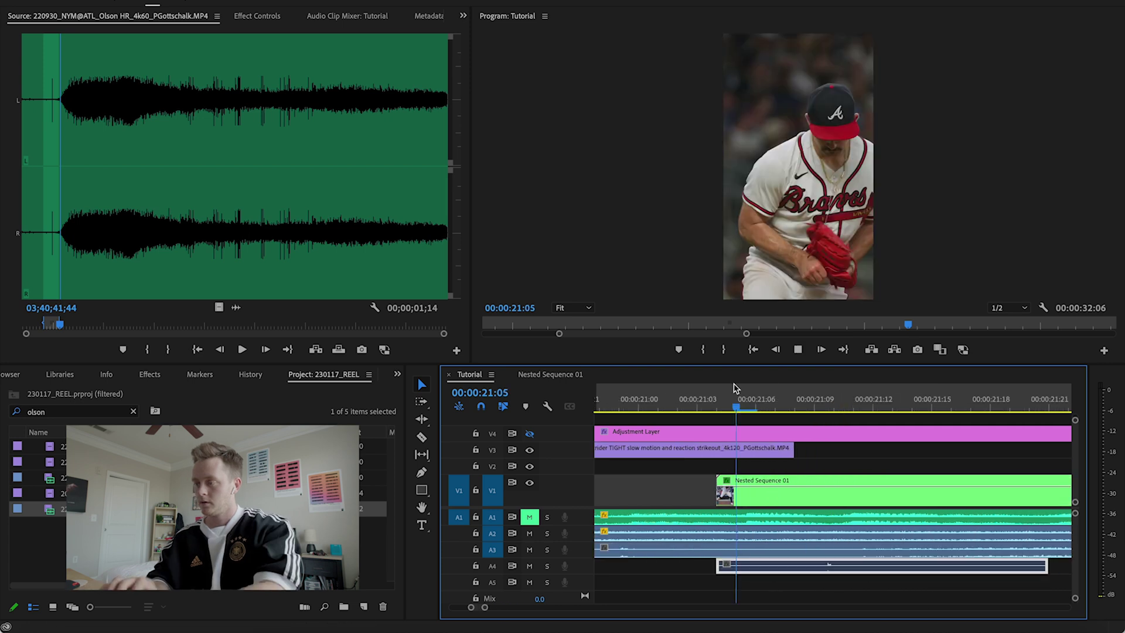
pyautogui.press('space')
pyautogui.press('-')
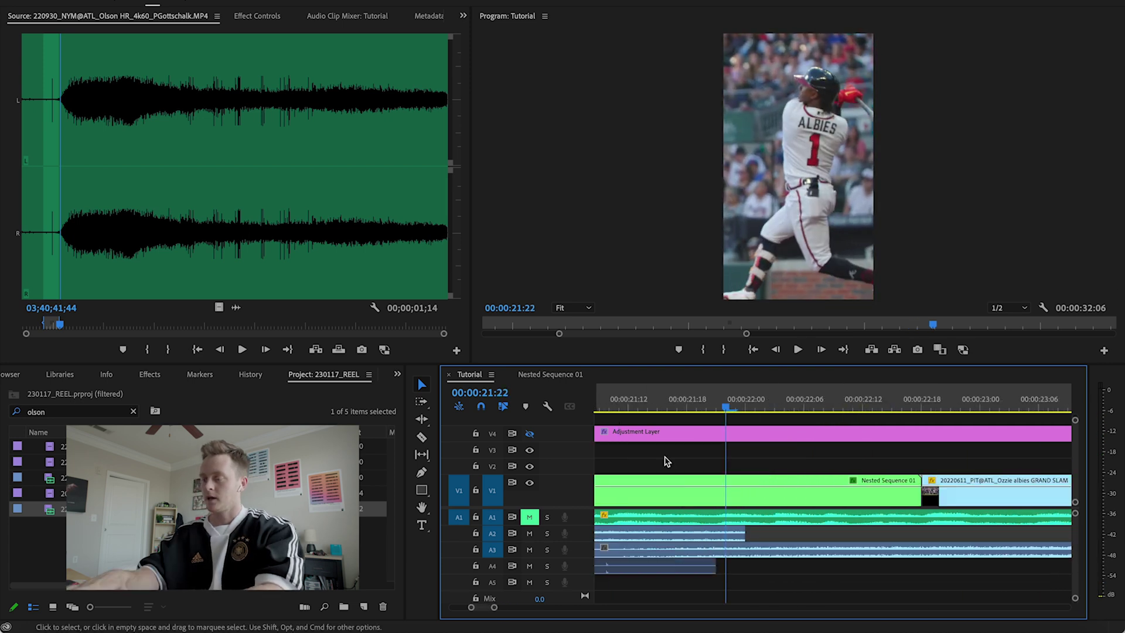
# - Join the Olson home run audio to the trimmed A2 audio at about 00:00:21:07 and apply the default transition at the cut
pyautogui.moveTo(852, 534); pyautogui.dragTo(684, 532)
pyautogui.press('-')
pyautogui.moveTo(766, 551); pyautogui.dragTo(783, 552)
pyautogui.rightClick(797, 534)
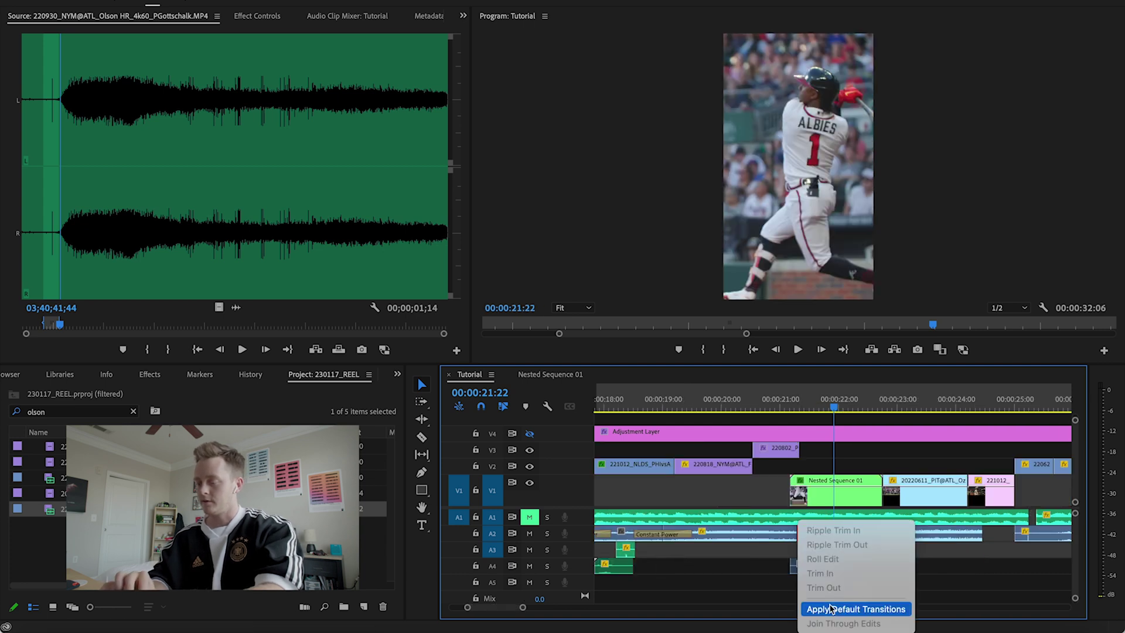
pyautogui.click(831, 607)
pyautogui.press('=')
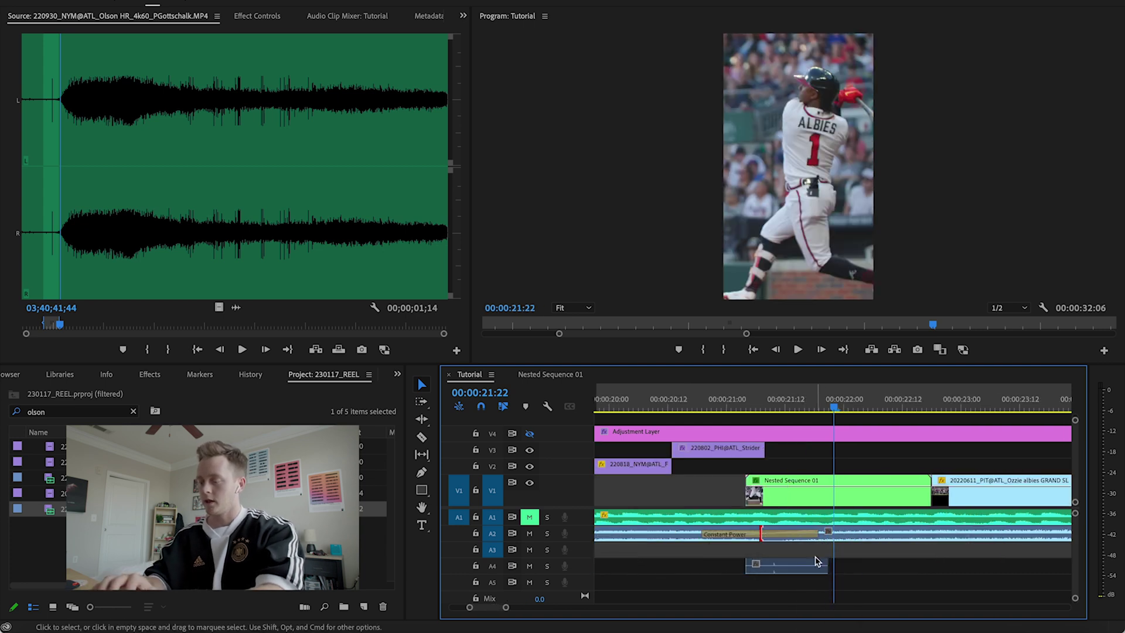
# - Move the bat hit clip from A4 to A3 and adjust its audio gain, checking it against the A1 music
pyautogui.click(797, 570)
pyautogui.moveTo(798, 571); pyautogui.dragTo(798, 553)
pyautogui.rightClick(789, 550)
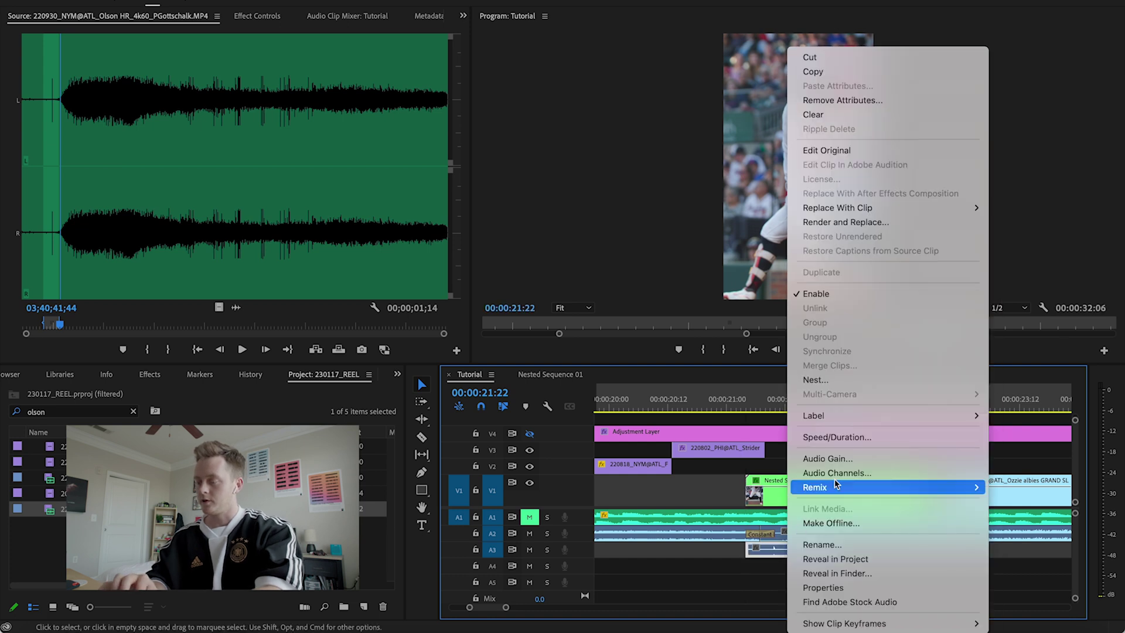
pyautogui.click(837, 460)
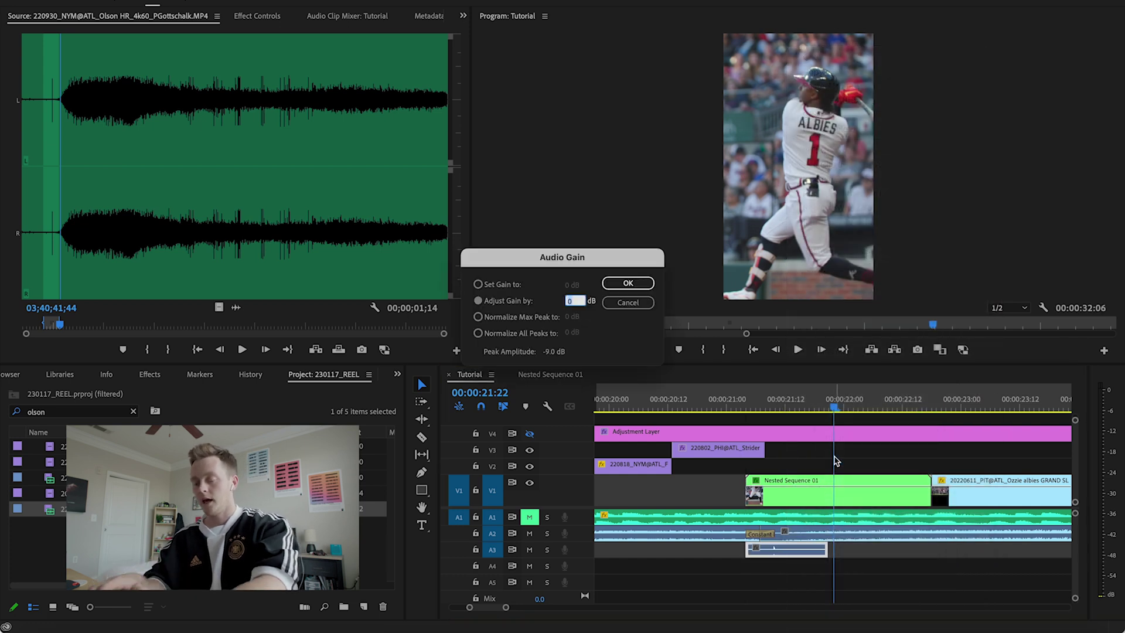
pyautogui.press('Return')
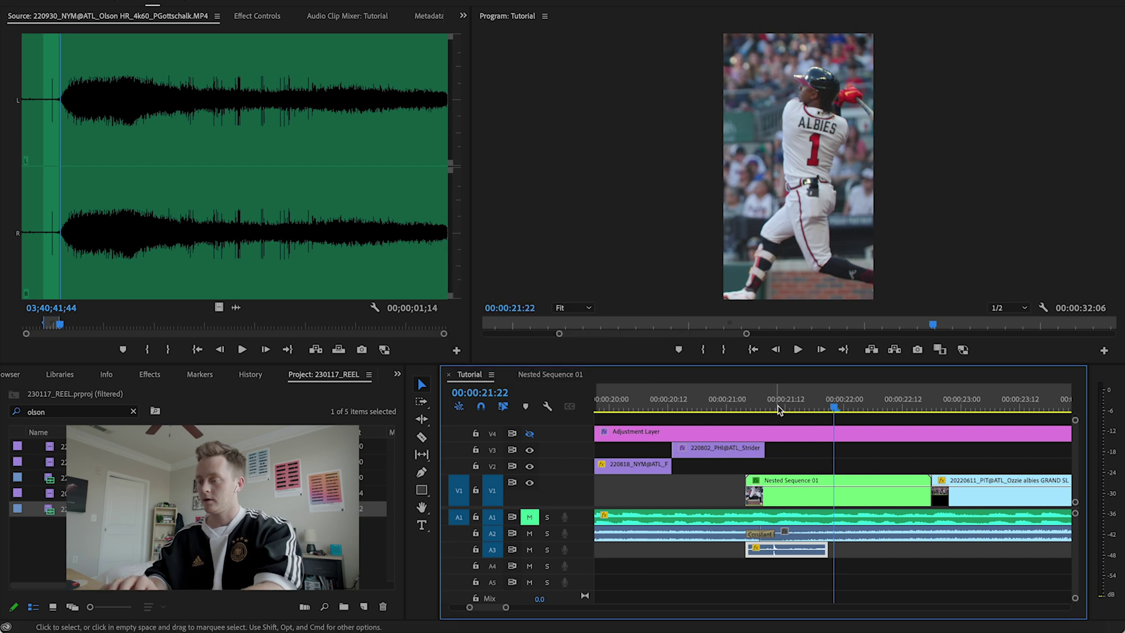
pyautogui.click(730, 404)
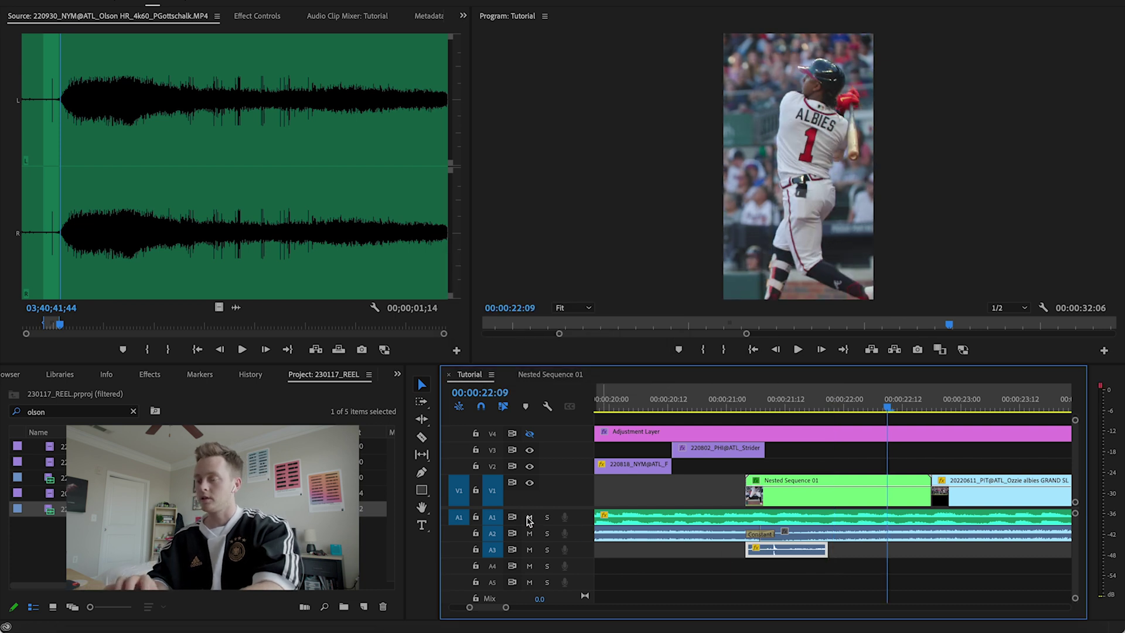
pyautogui.click(530, 519)
# - Import Baseball Bat Swing Whoosh.mp3 from Finder's Sound FX folder and place it on A4 at about 00:00:21:07
pyautogui.scroll(10, 627, 421)
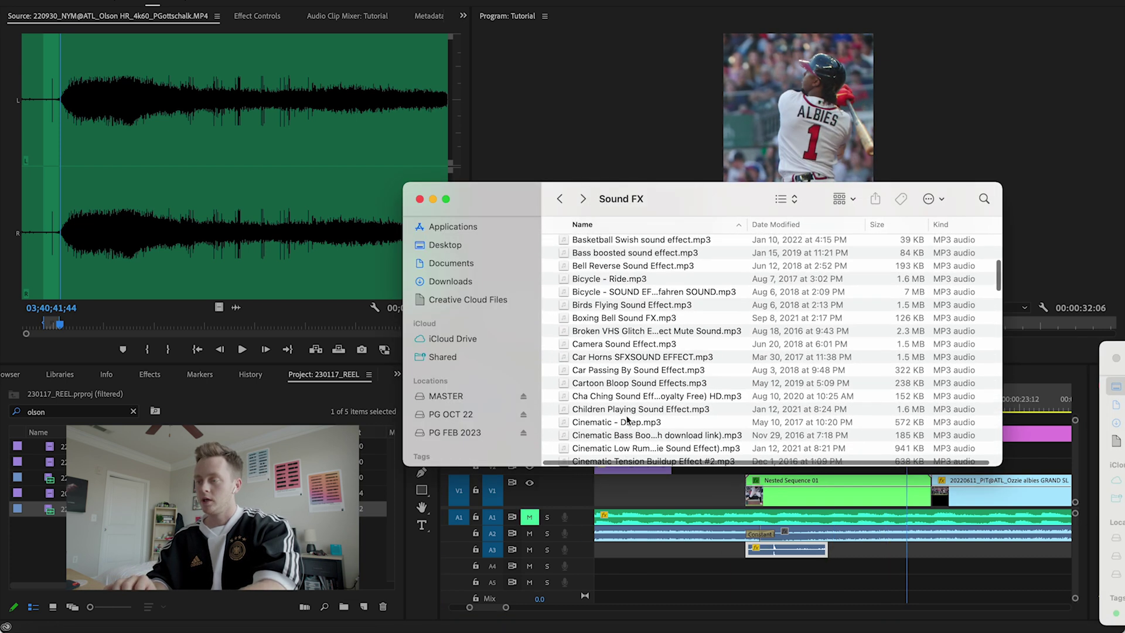
pyautogui.scroll(2, 627, 420)
pyautogui.moveTo(614, 255); pyautogui.dragTo(134, 415)
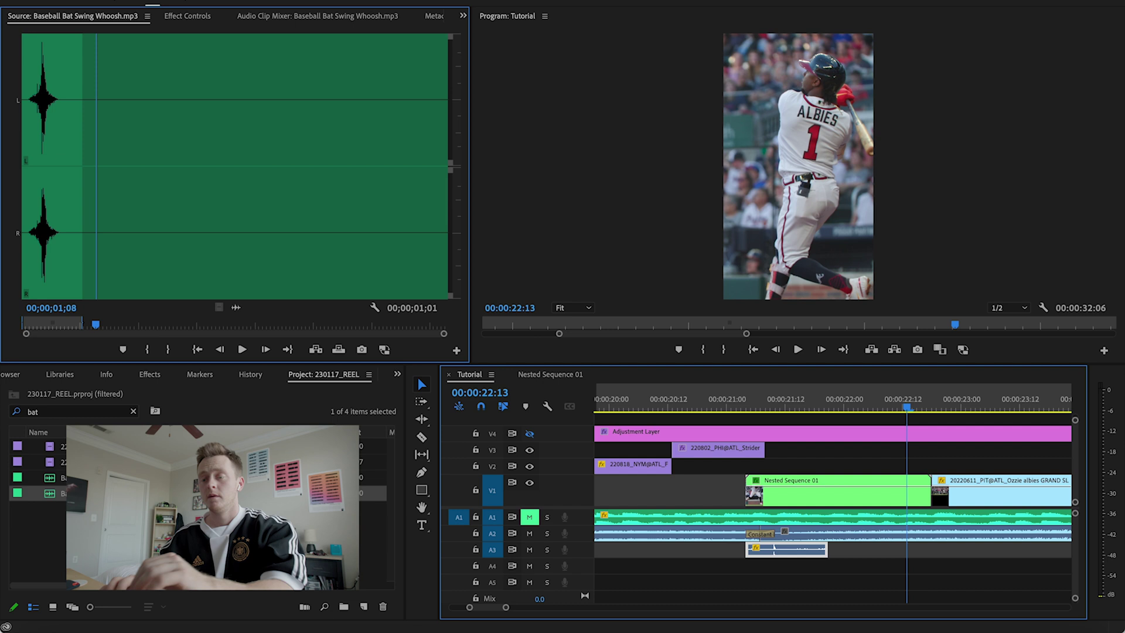
pyautogui.moveTo(234, 307); pyautogui.dragTo(767, 567)
pyautogui.click(767, 400)
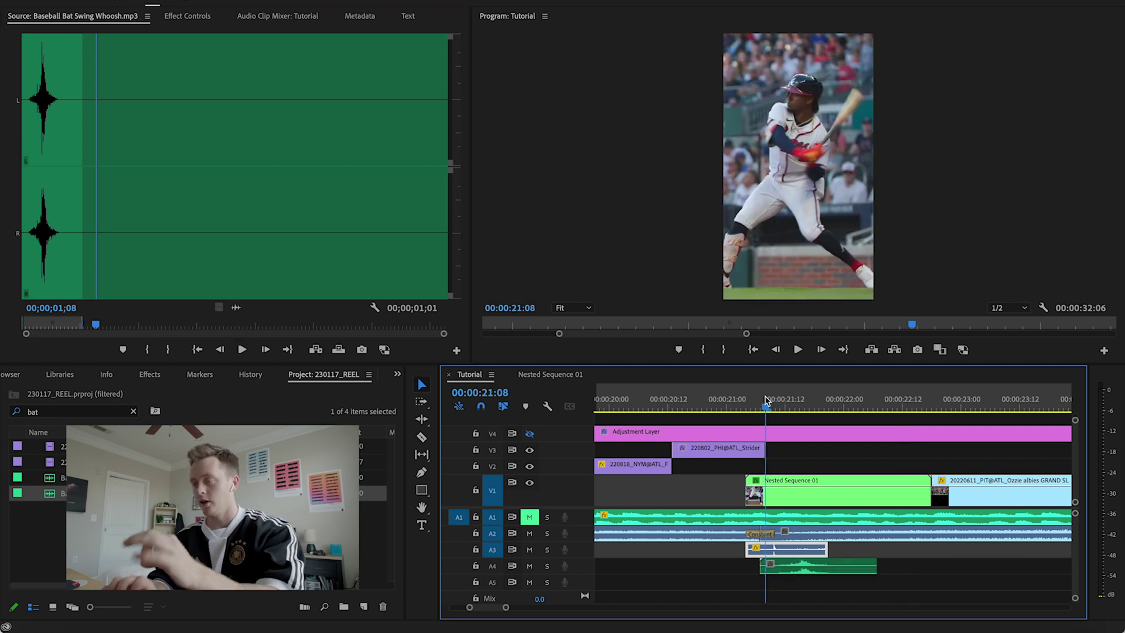
pyautogui.press('=')
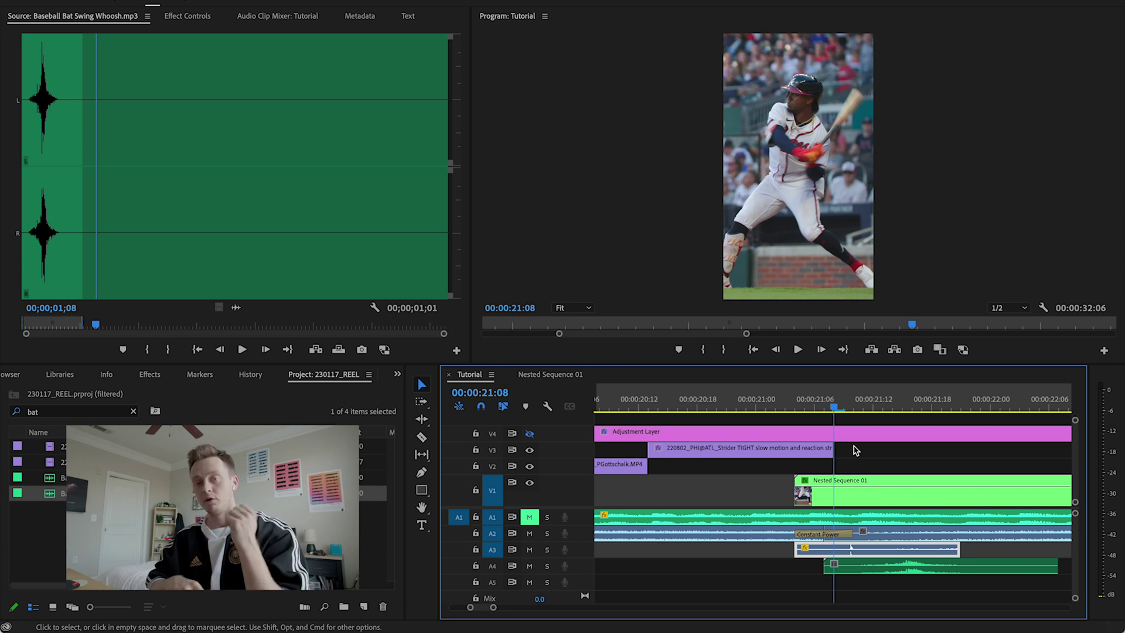
# - Lower the bat swing whoosh's gain to -12 dB and shift it to start at about 00:00:21:01
pyautogui.rightClick(895, 573)
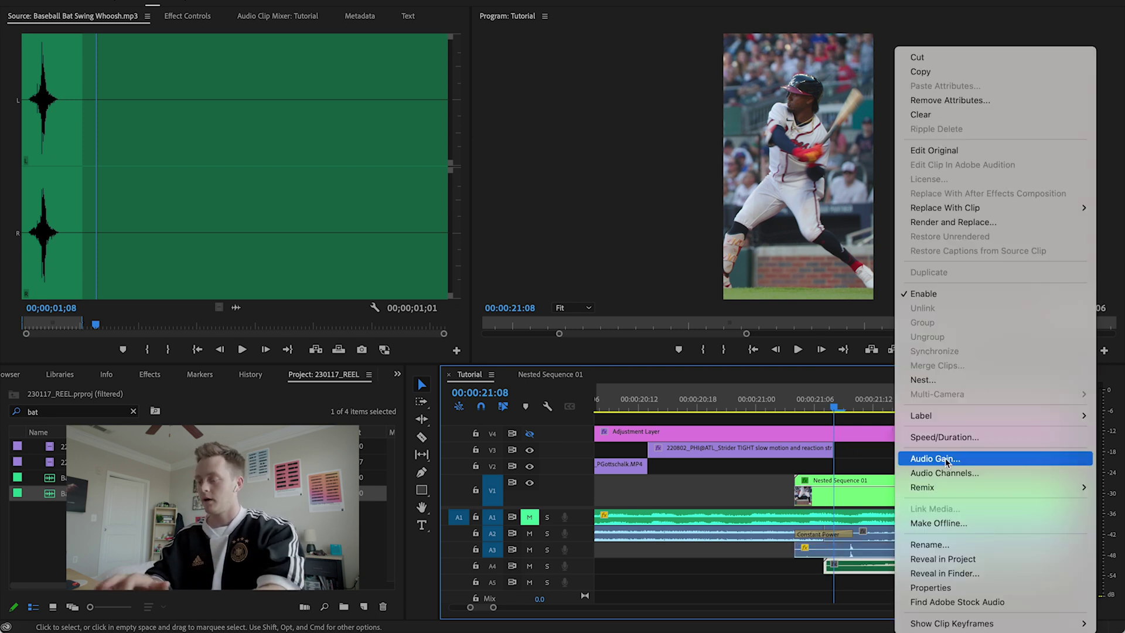
pyautogui.click(948, 463)
pyautogui.press('Return')
pyautogui.moveTo(859, 566); pyautogui.dragTo(810, 570)
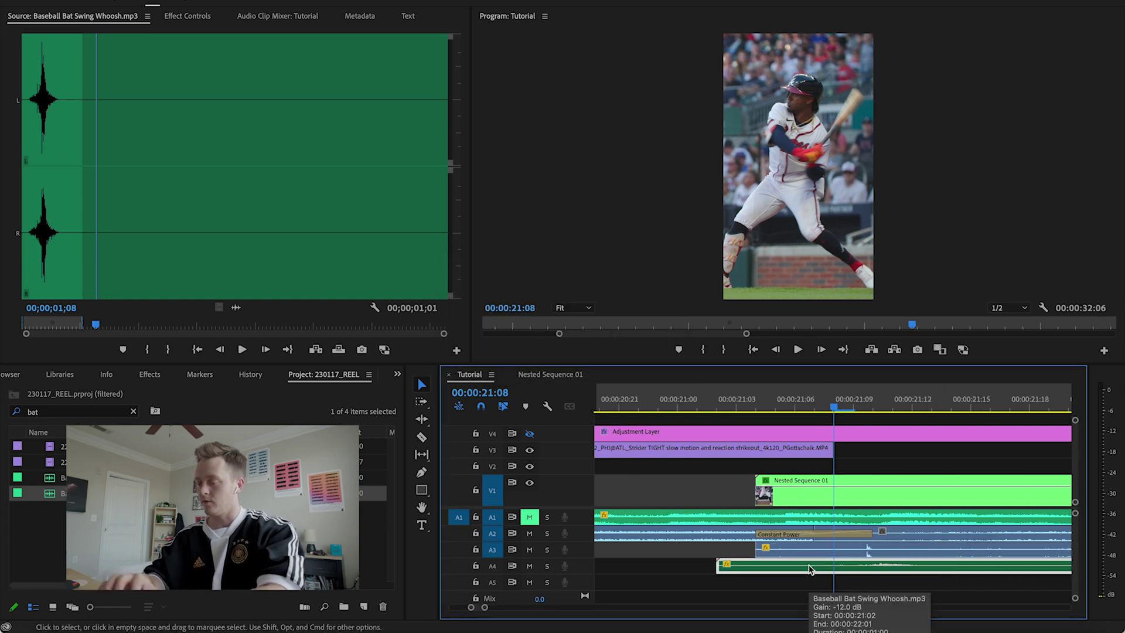
pyautogui.press('=')
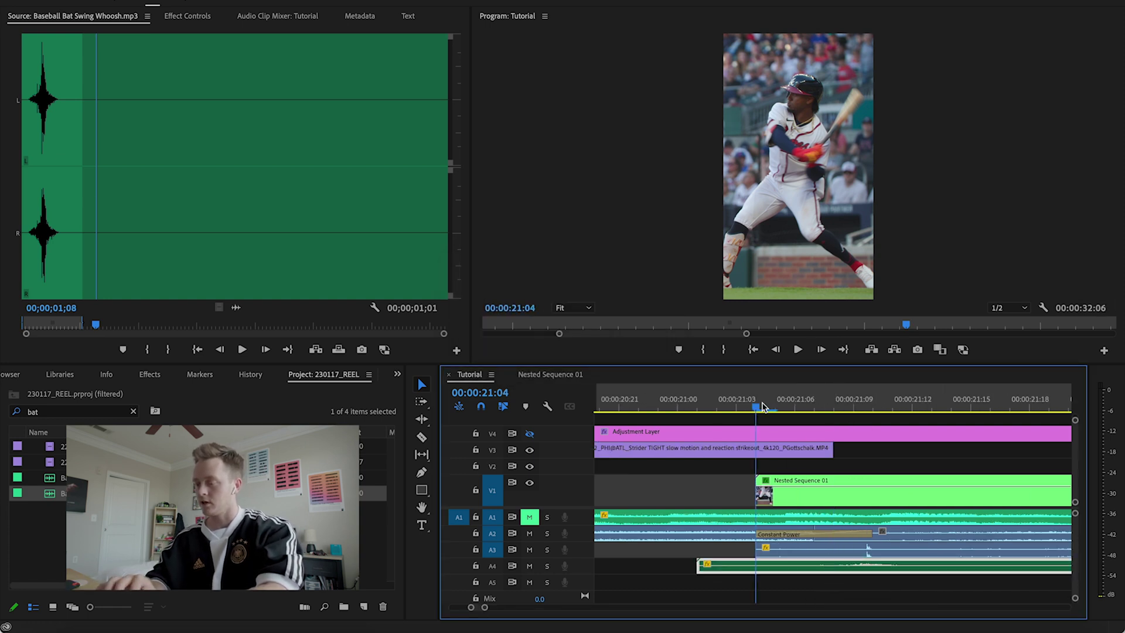
# - Play back the Albies swing and check the timing of the bat hit and whoosh against the contact frames around 00:00:21:09
pyautogui.press('space')
pyautogui.press('-')
pyautogui.press('-')
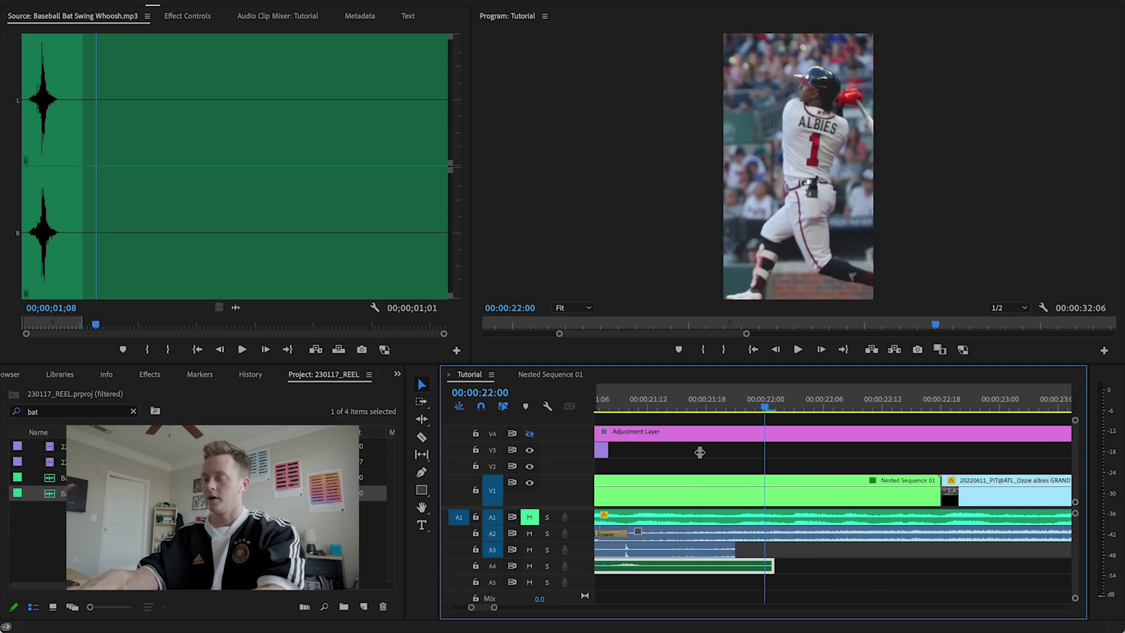
pyautogui.click(731, 406)
pyautogui.press('=')
pyautogui.press('=')
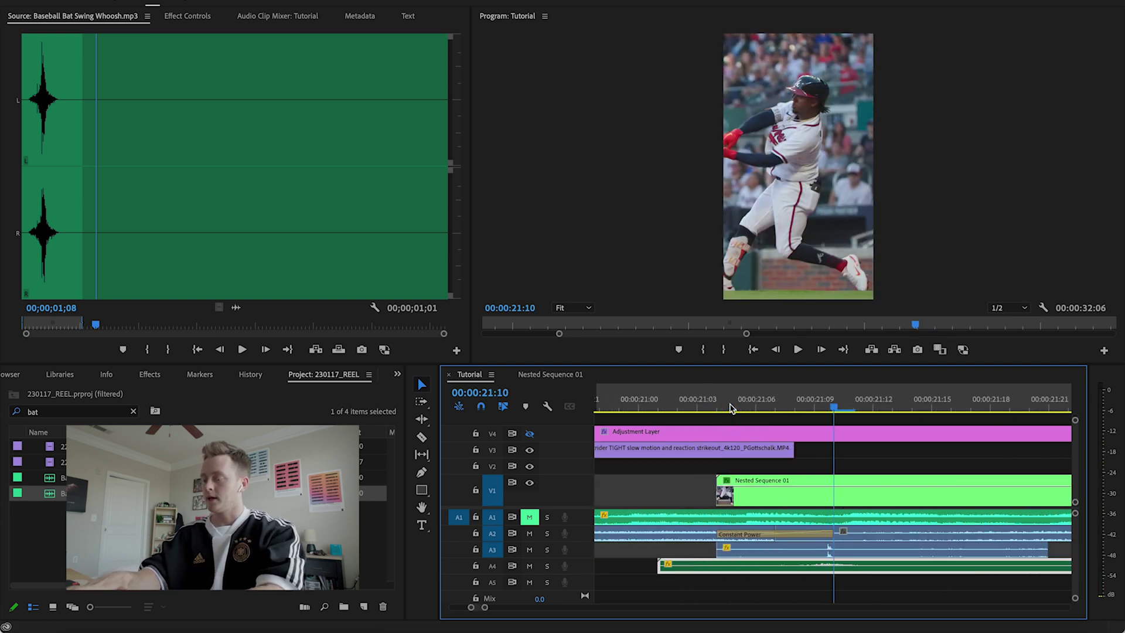
pyautogui.click(814, 403)
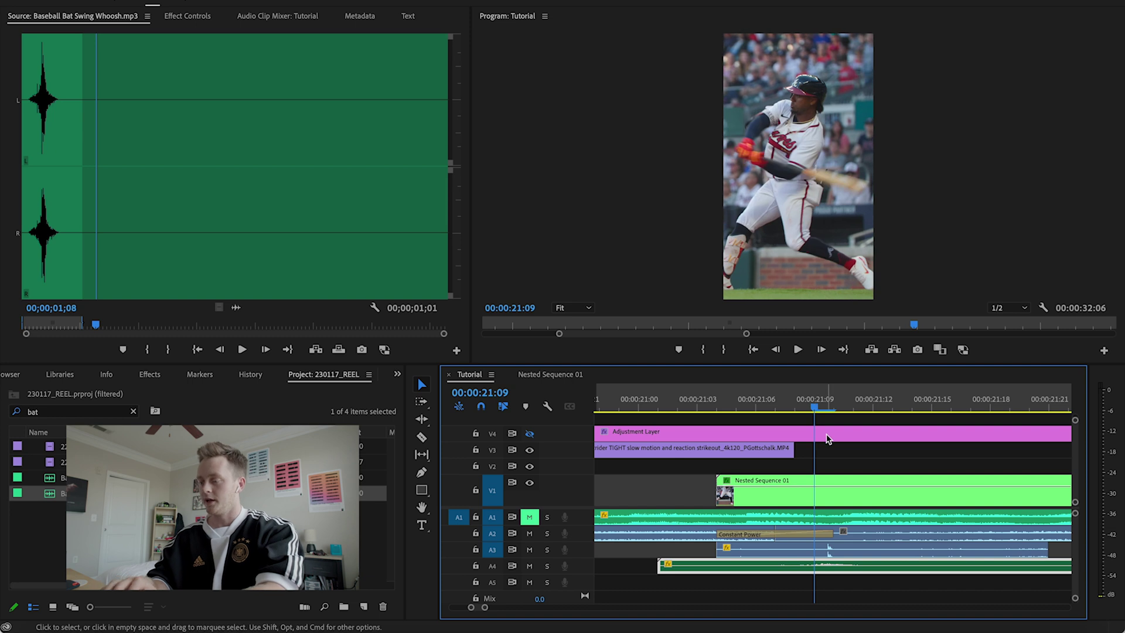
pyautogui.press('-')
pyautogui.press('-')
pyautogui.click(793, 405)
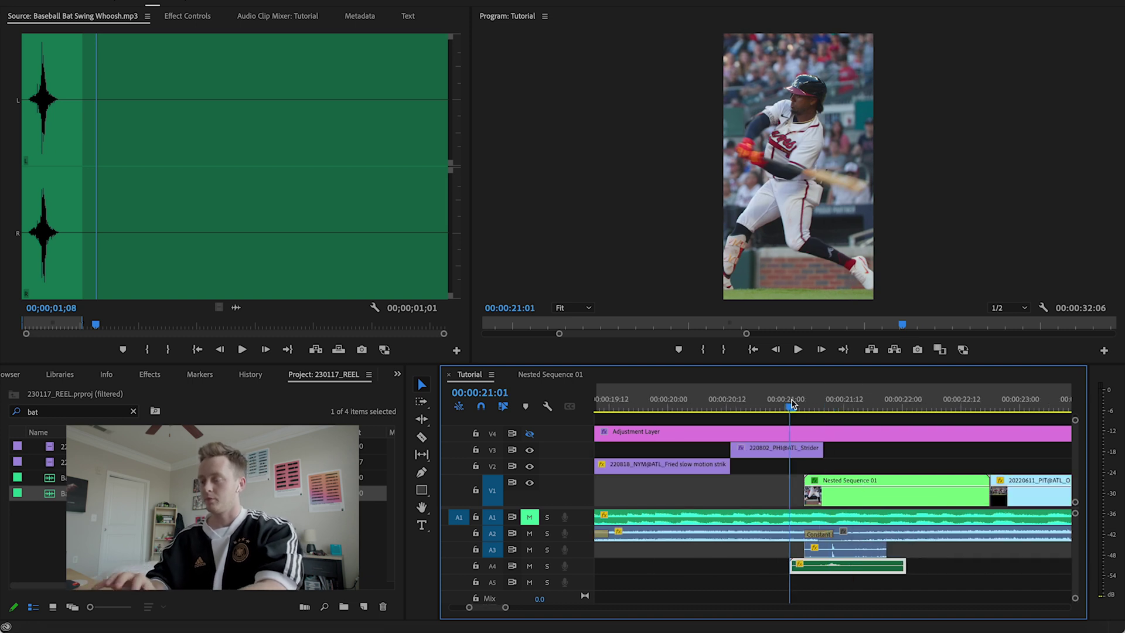